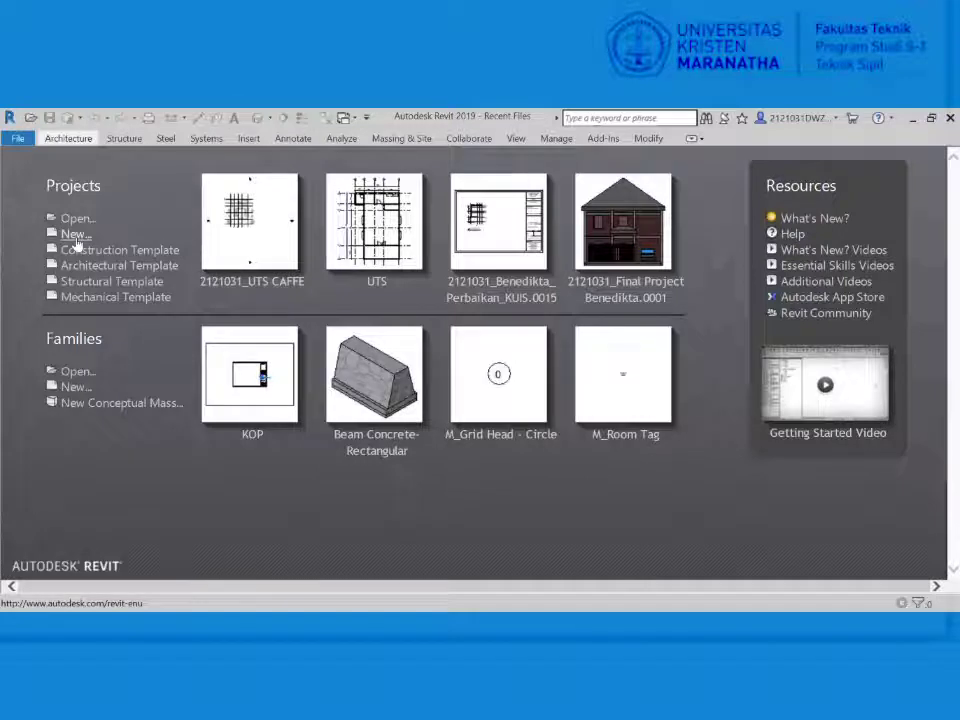
# - Create a new project from the Systems-Default_Metric template in the US Metric templates folder
pyautogui.click(75, 235)
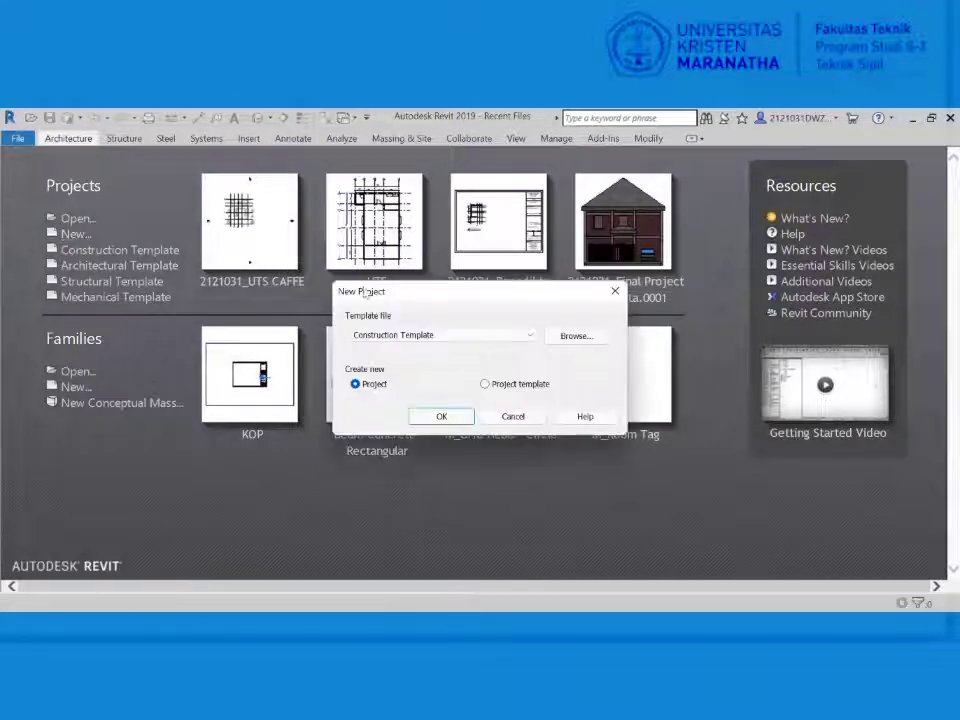
pyautogui.click(590, 341)
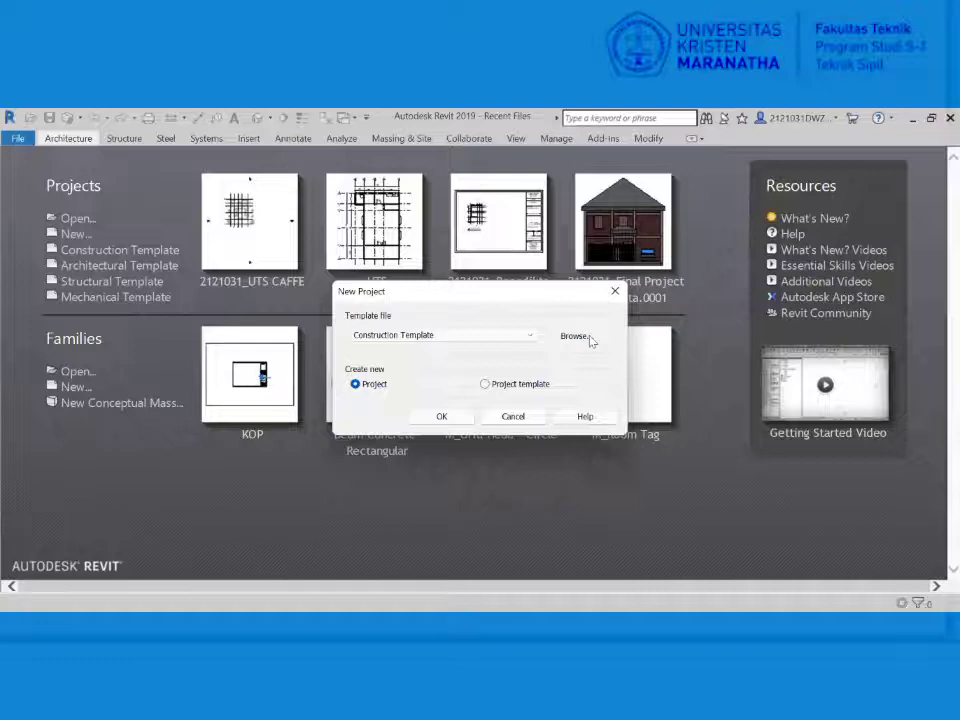
pyautogui.click(467, 214)
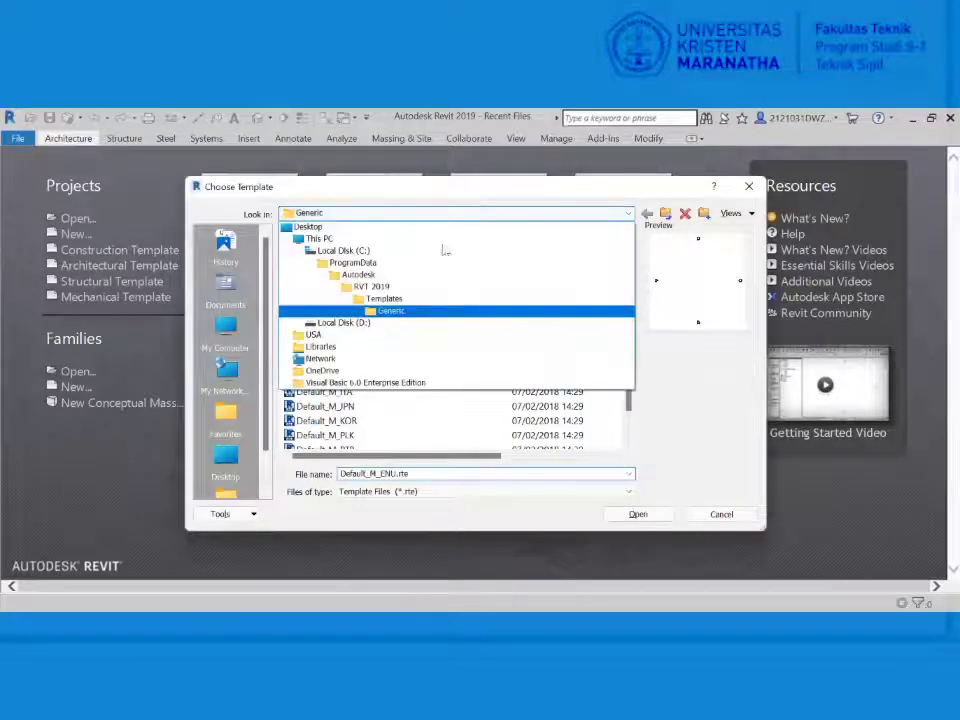
pyautogui.click(420, 300)
pyautogui.scroll(-4, 409, 340)
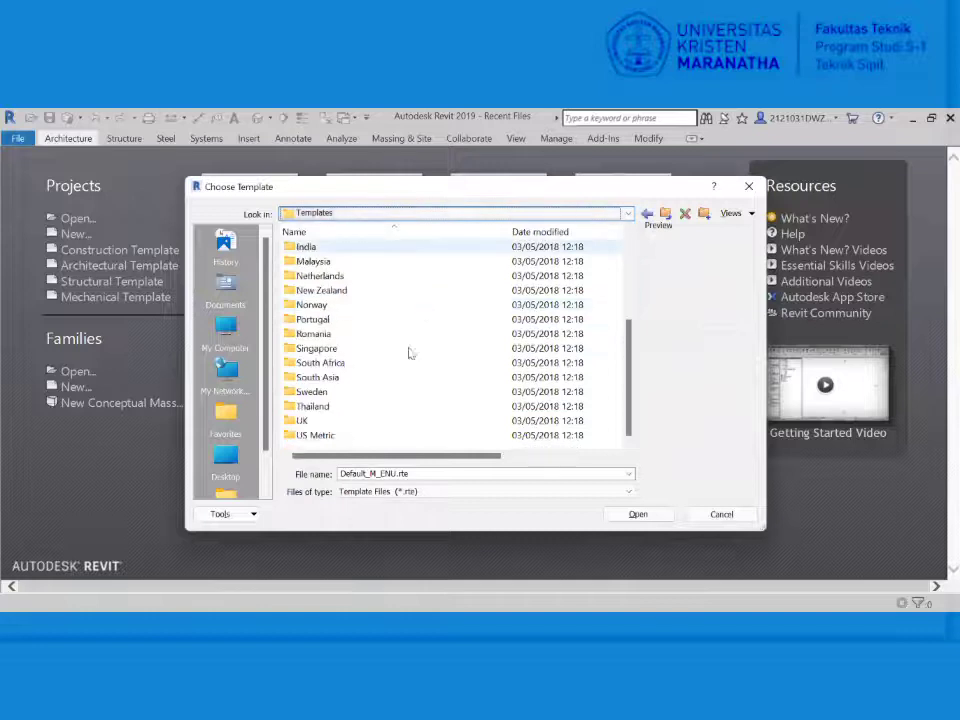
pyautogui.click(350, 435)
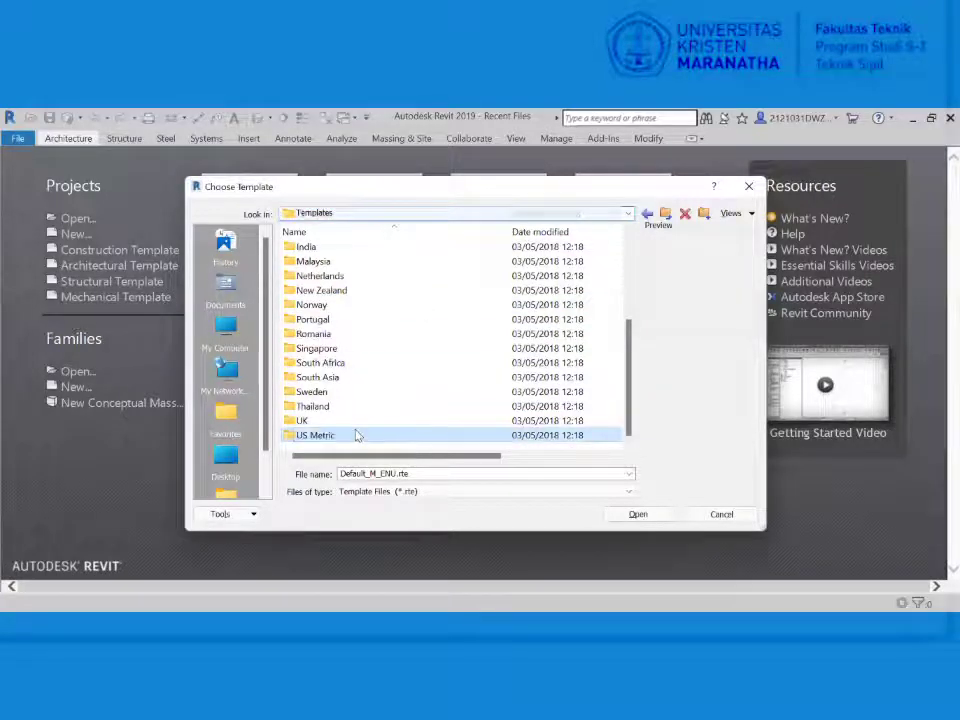
pyautogui.doubleClick(358, 437)
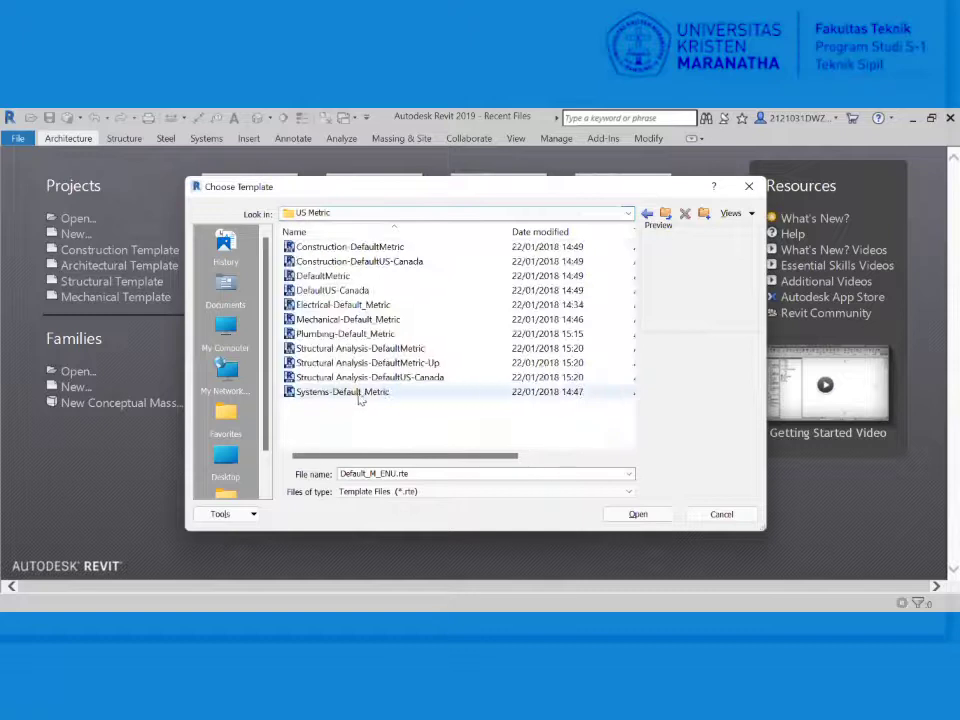
pyautogui.click(359, 396)
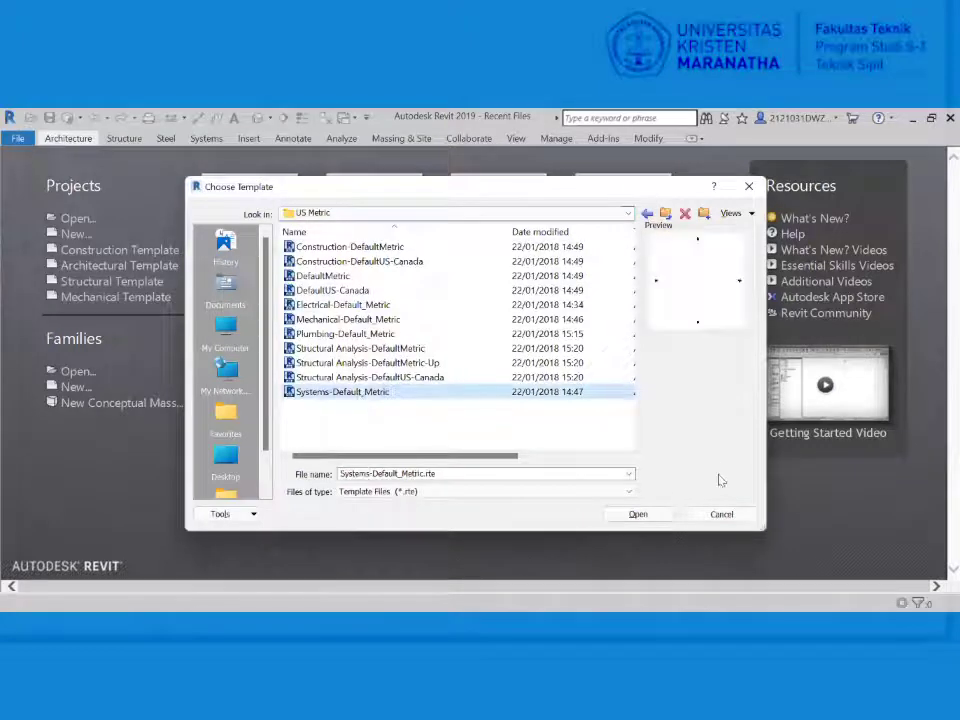
pyautogui.click(652, 517)
pyautogui.click(449, 421)
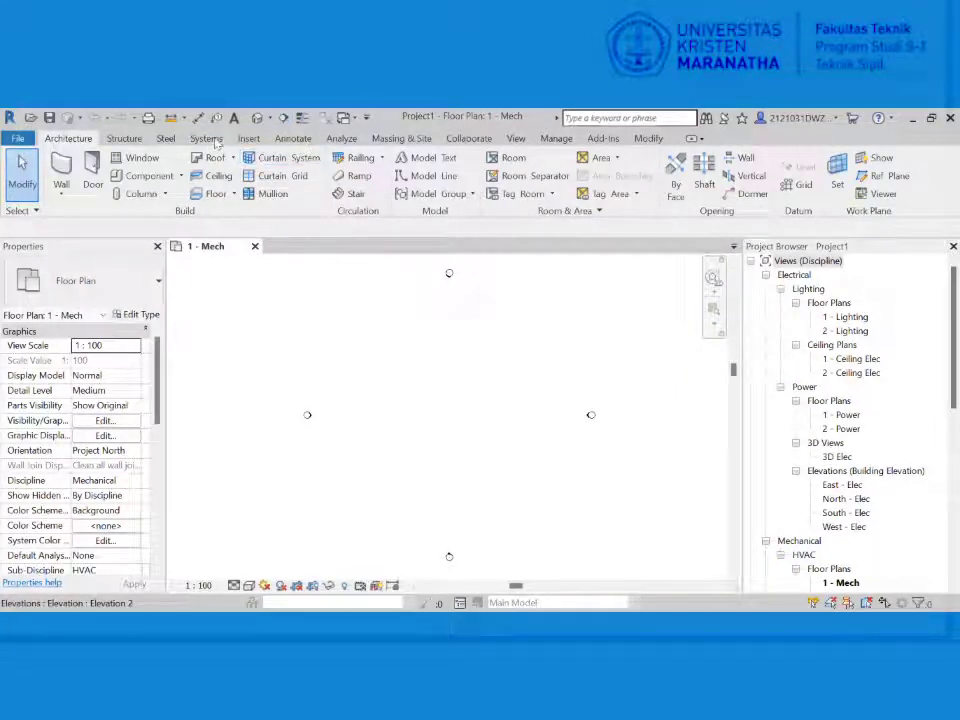
# - Link the Revit model UTS.rvt from the Semester 2 > Komputer Grafis > UTS folder, using Auto - Origin to Origin positioning
pyautogui.click(252, 139)
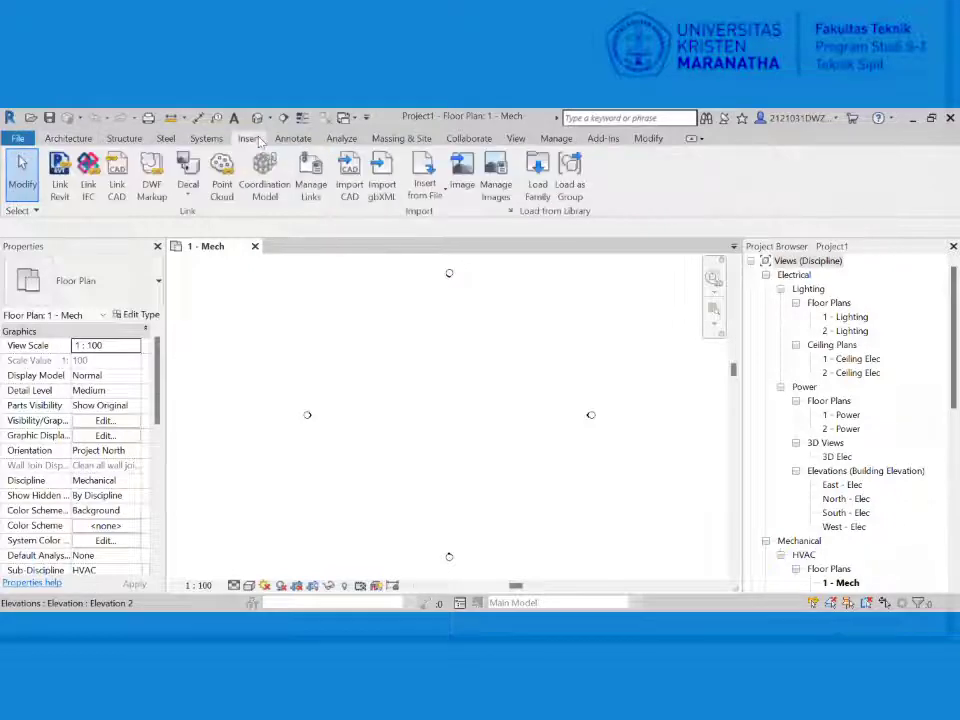
pyautogui.click(62, 178)
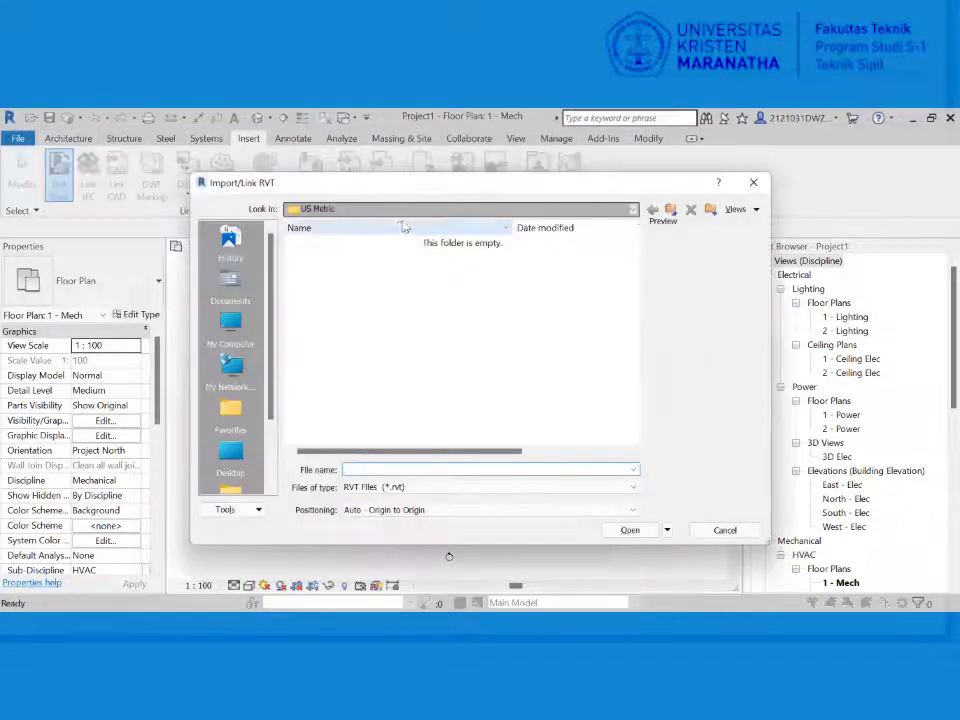
pyautogui.click(407, 210)
pyautogui.click(321, 318)
pyautogui.doubleClick(319, 256)
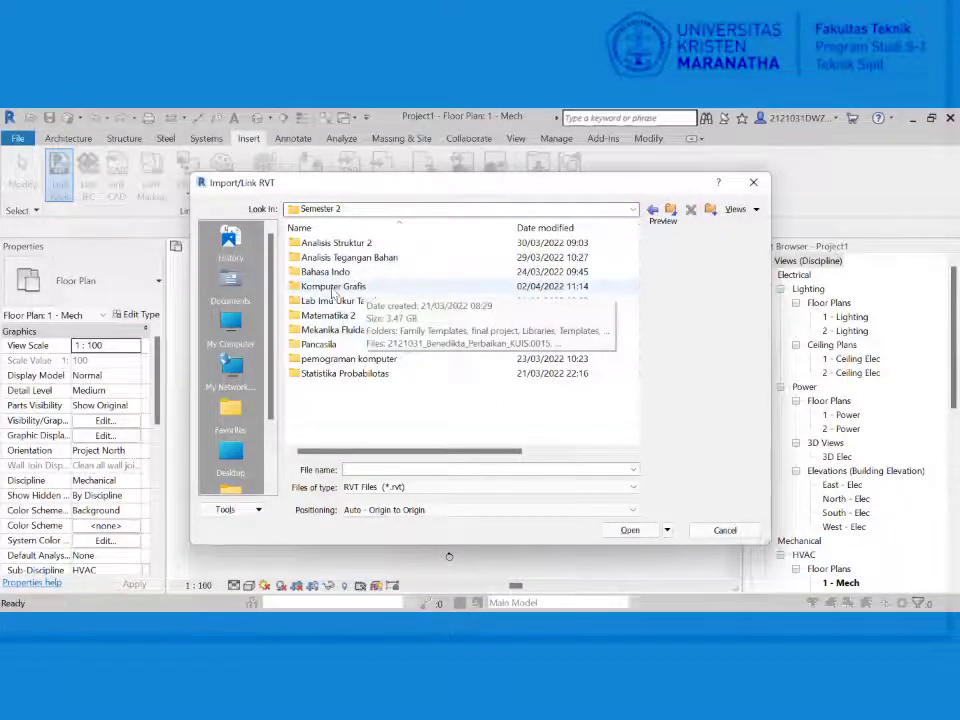
pyautogui.doubleClick(327, 286)
pyautogui.doubleClick(330, 302)
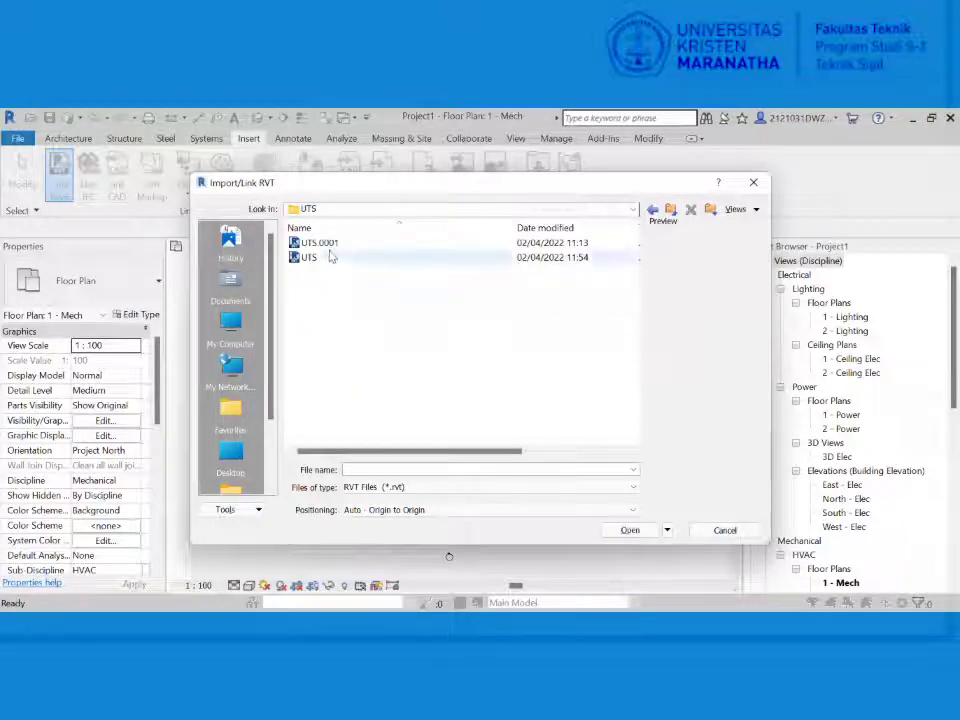
pyautogui.click(326, 258)
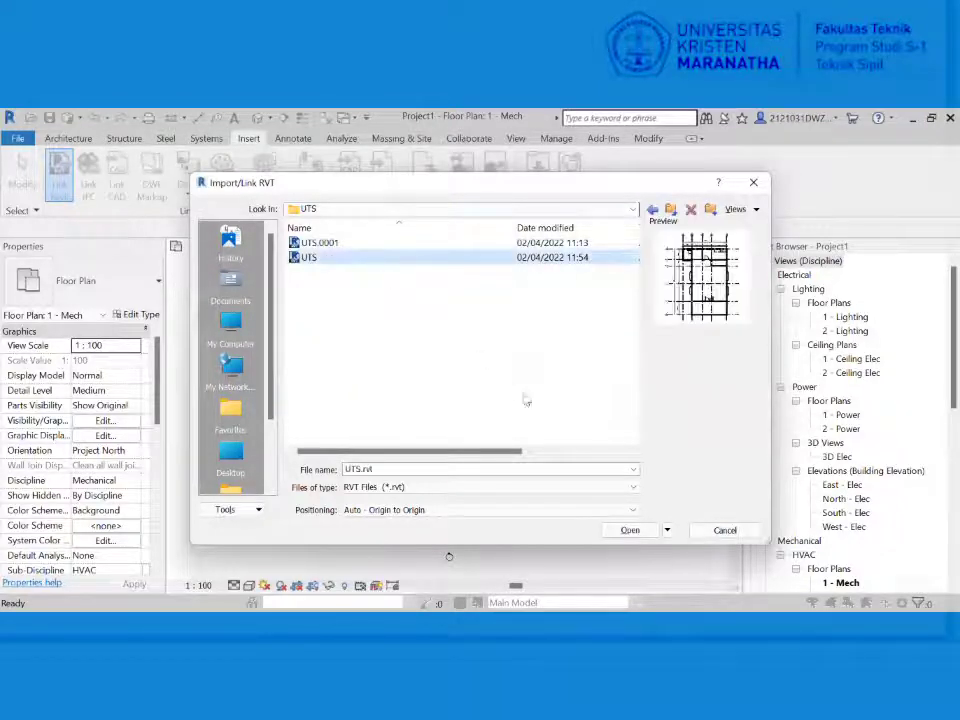
pyautogui.click(630, 530)
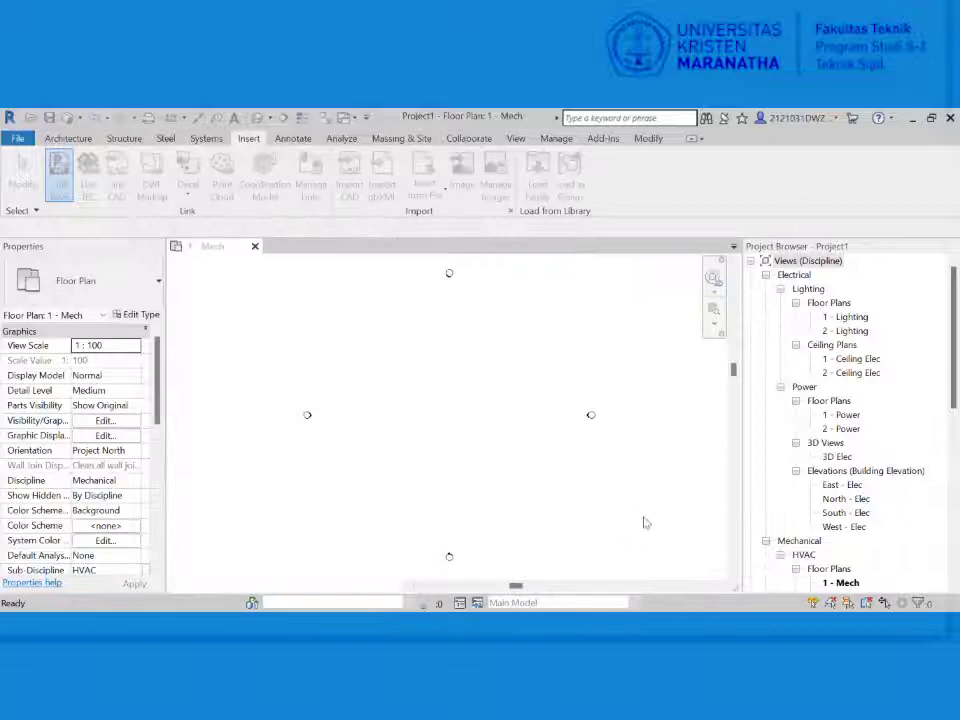
pyautogui.scroll(6, 430, 365)
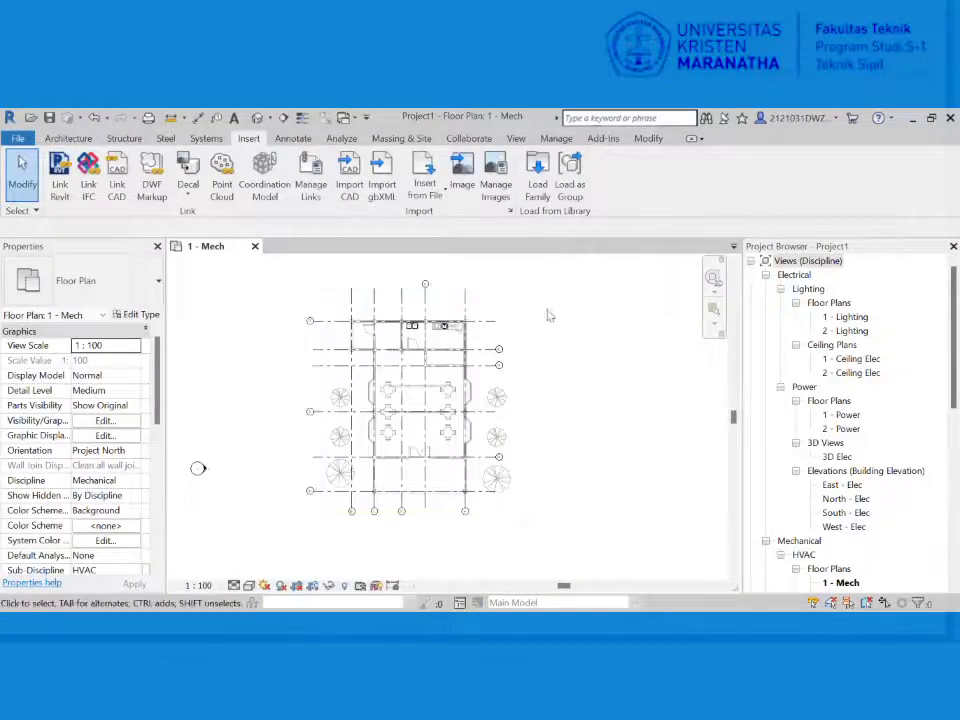
pyautogui.moveTo(446, 343); pyautogui.dragTo(556, 343, button='middle')
pyautogui.scroll(-1, 588, 341)
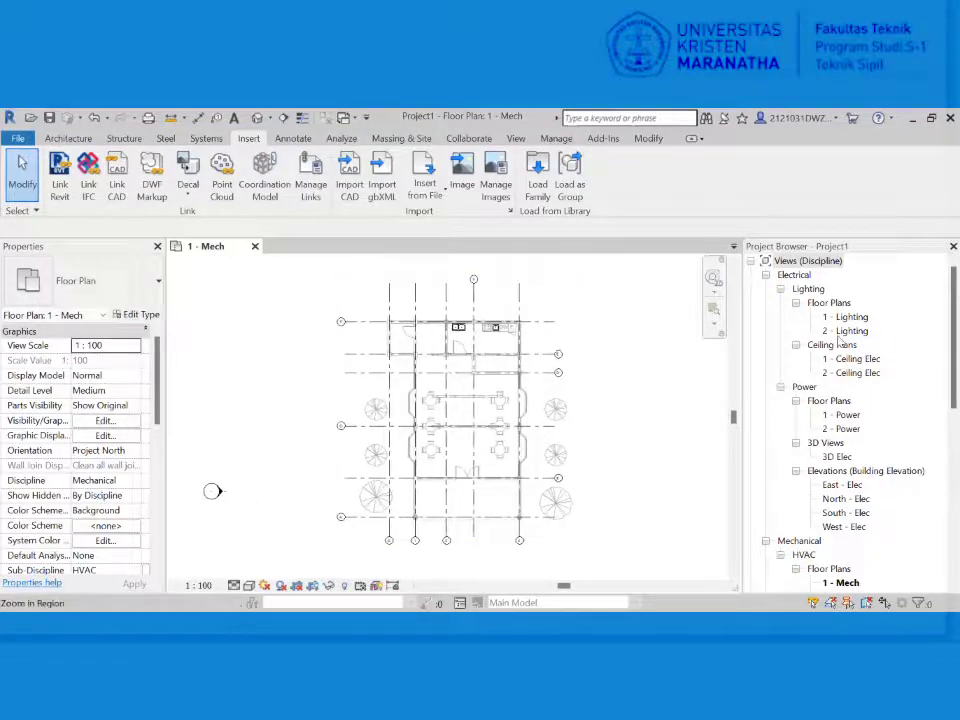
# - Open the 1 - Power floor plan
pyautogui.scroll(-2, 800, 420)
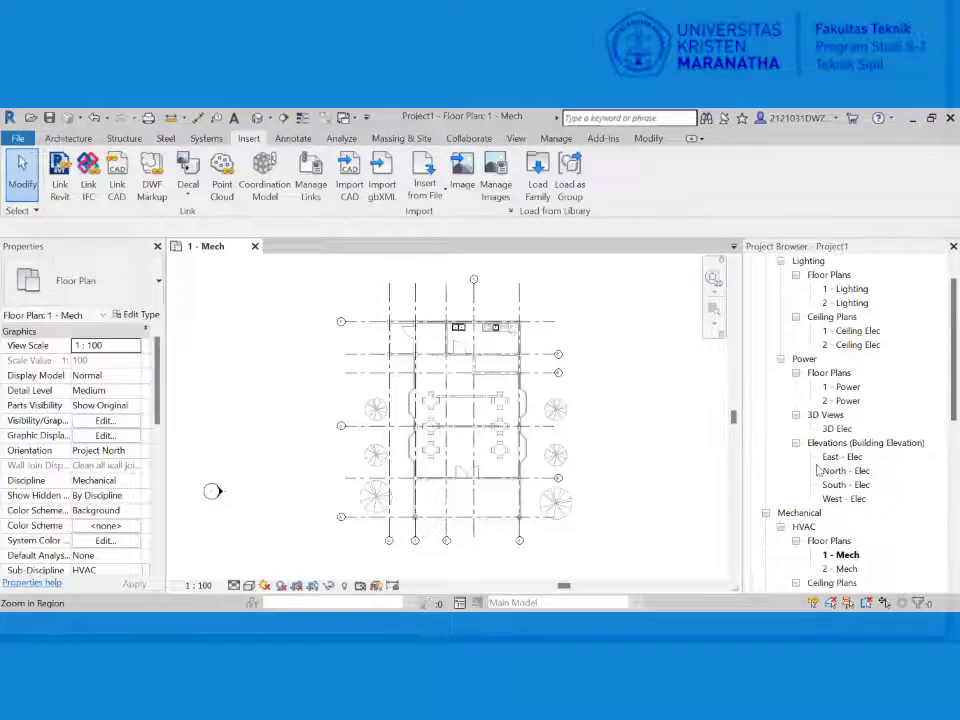
pyautogui.scroll(2, 815, 445)
pyautogui.doubleClick(848, 414)
pyautogui.scroll(-3, 805, 400)
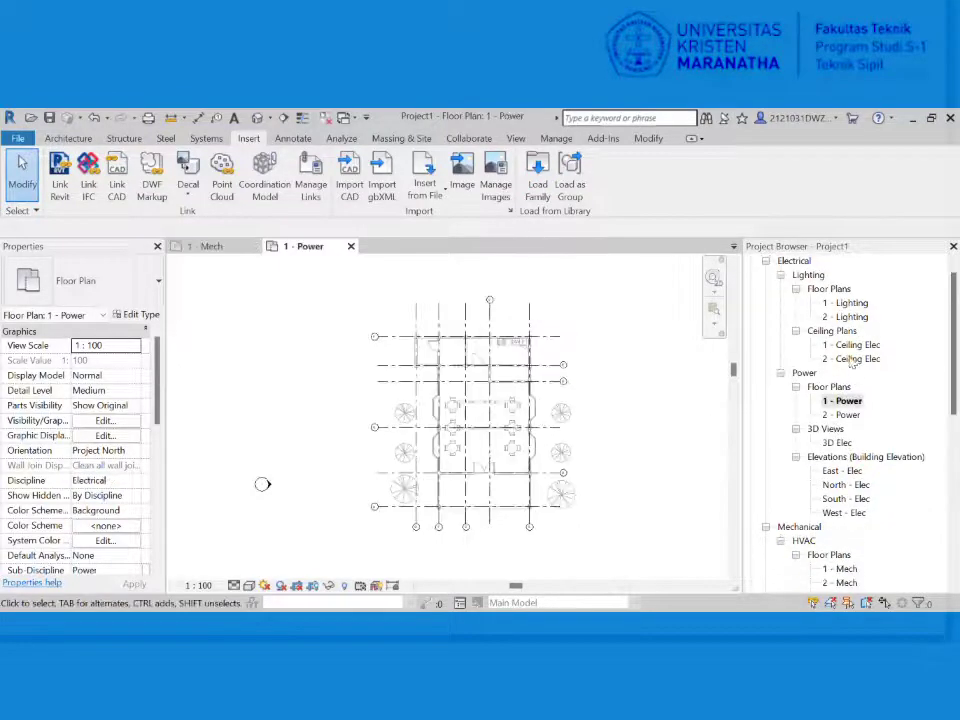
# - In the East - Elec elevation, set the project's Level 2 elevation to 3500 and stretch its line out to the linked model's level head
pyautogui.doubleClick(843, 386)
pyautogui.scroll(2, 585, 399)
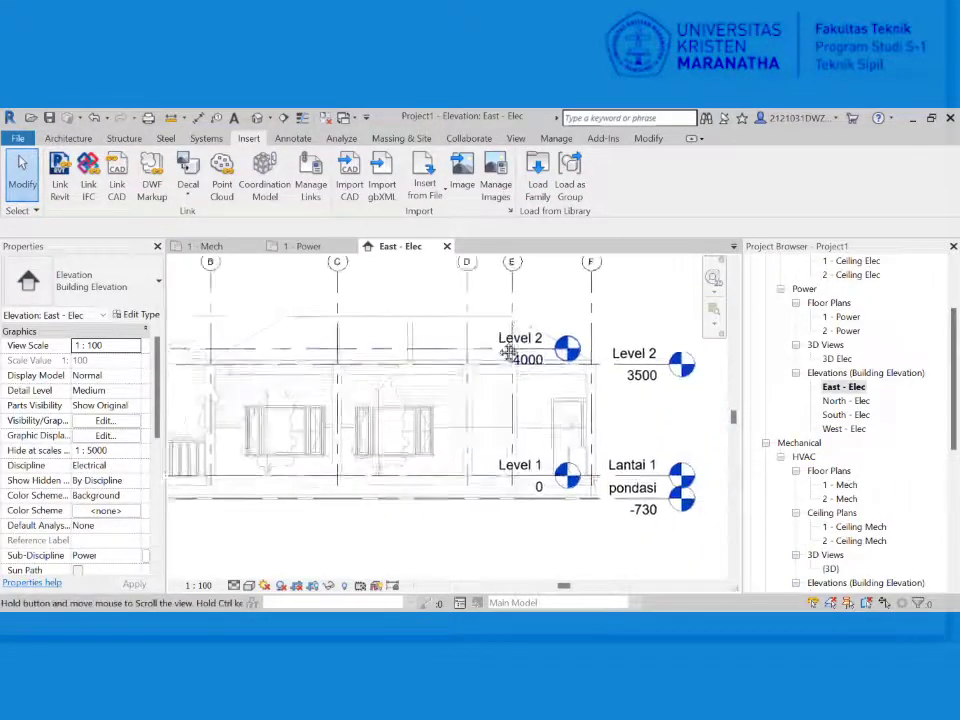
pyautogui.moveTo(585, 399); pyautogui.dragTo(426, 351, button='middle')
pyautogui.click(426, 358)
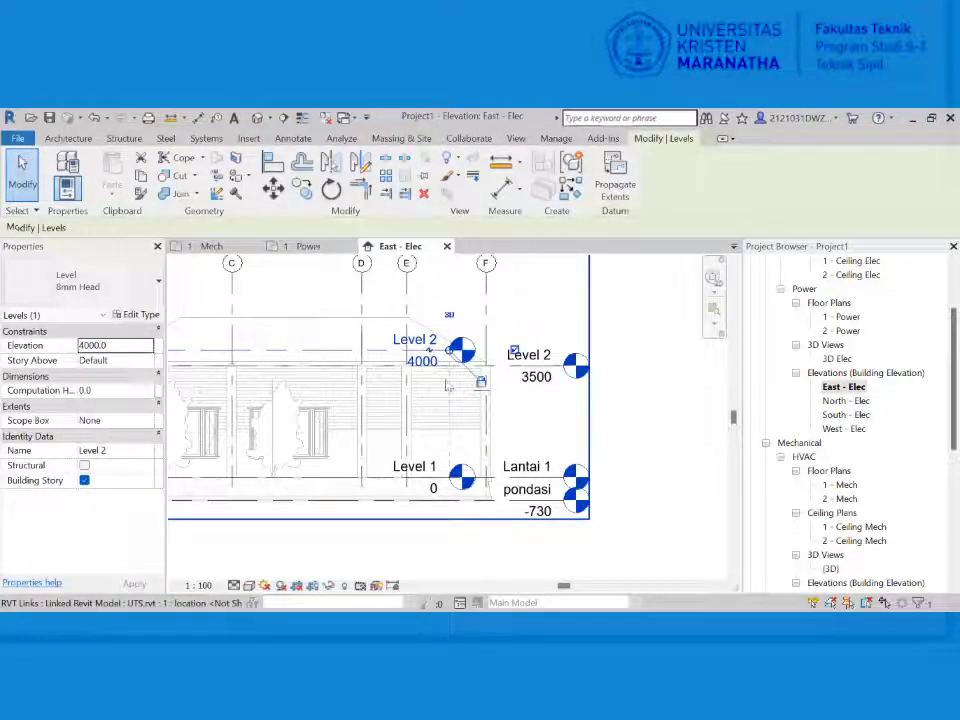
pyautogui.click(422, 361)
pyautogui.moveTo(428, 360); pyautogui.dragTo(366, 365)
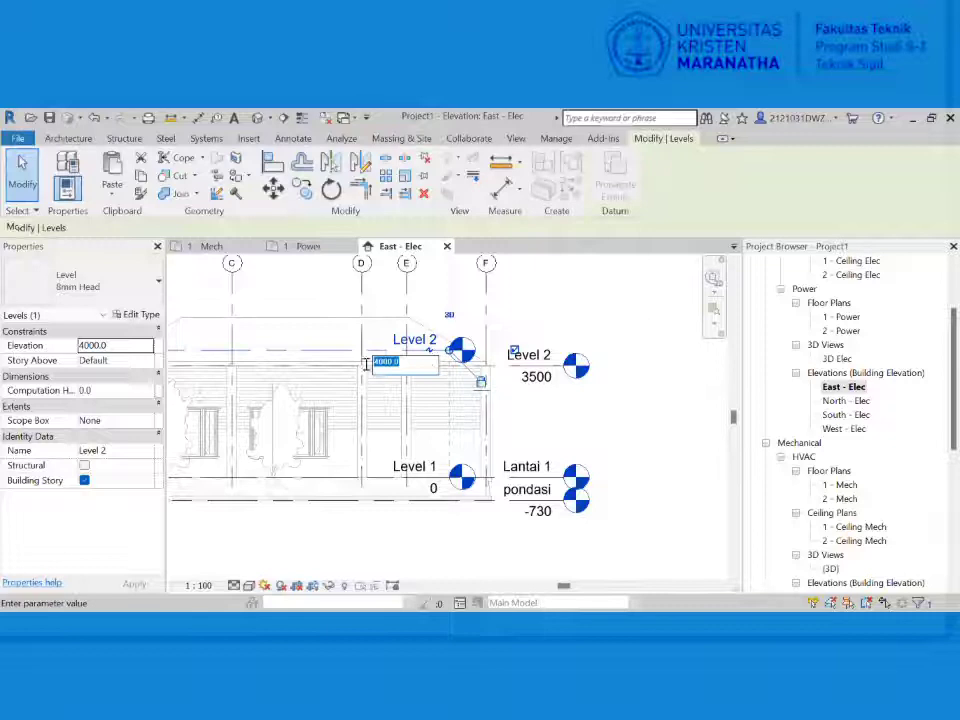
pyautogui.write('3500')
pyautogui.press('Return')
pyautogui.moveTo(449, 366); pyautogui.dragTo(573, 365)
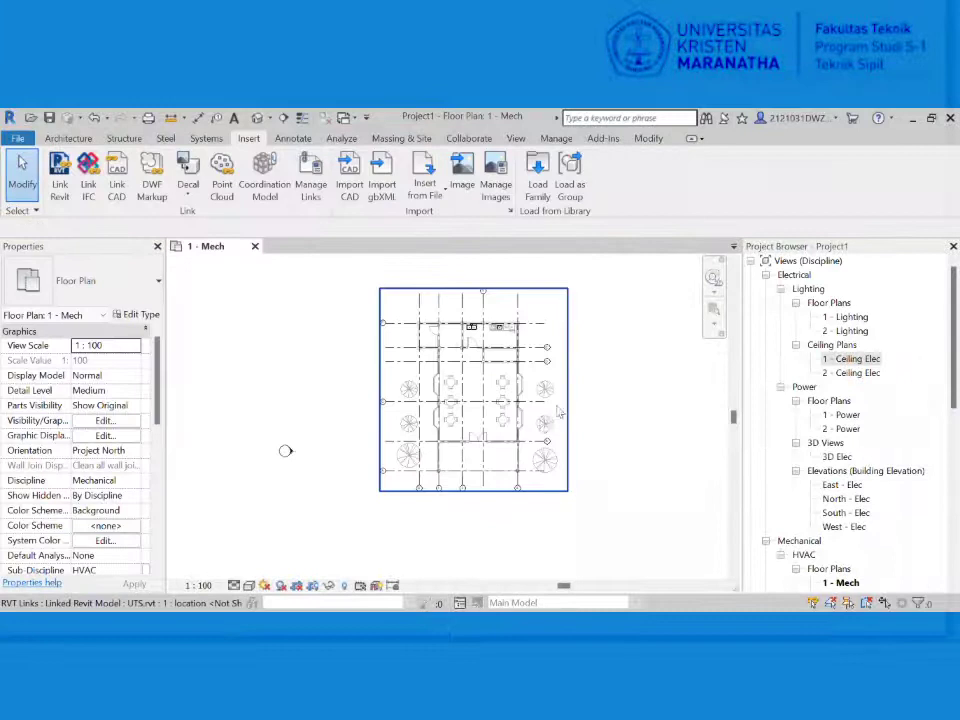
# - Start the Lighting Fixture command in the 1 - Mech plan and check the available M_Plain Recessed Lighting Fixture types
pyautogui.moveTo(601, 377); pyautogui.dragTo(591, 425, button='middle')
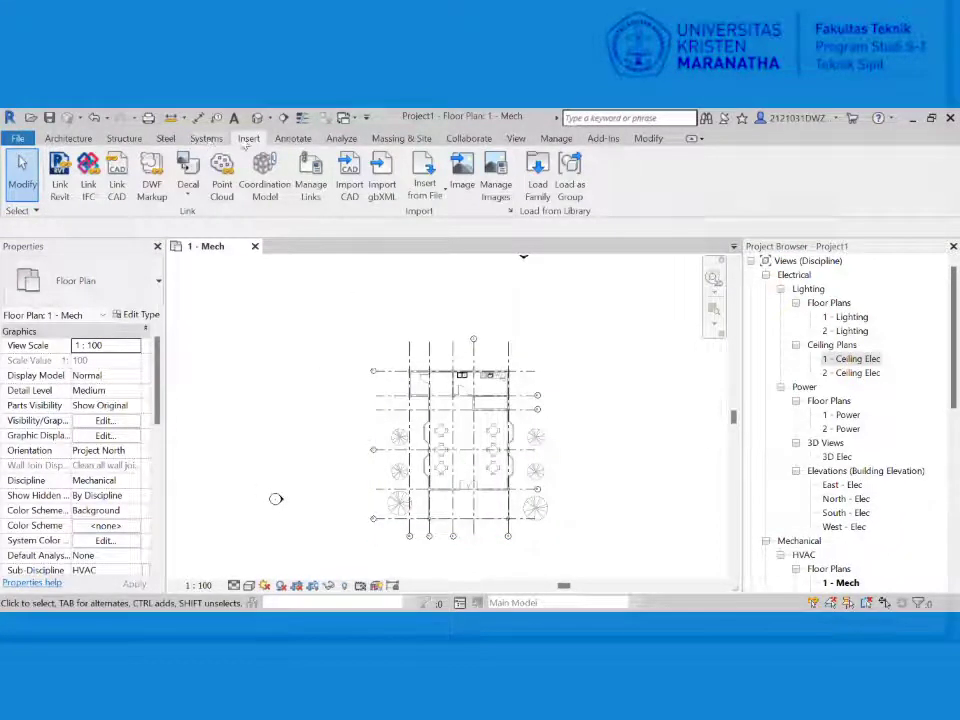
pyautogui.click(206, 138)
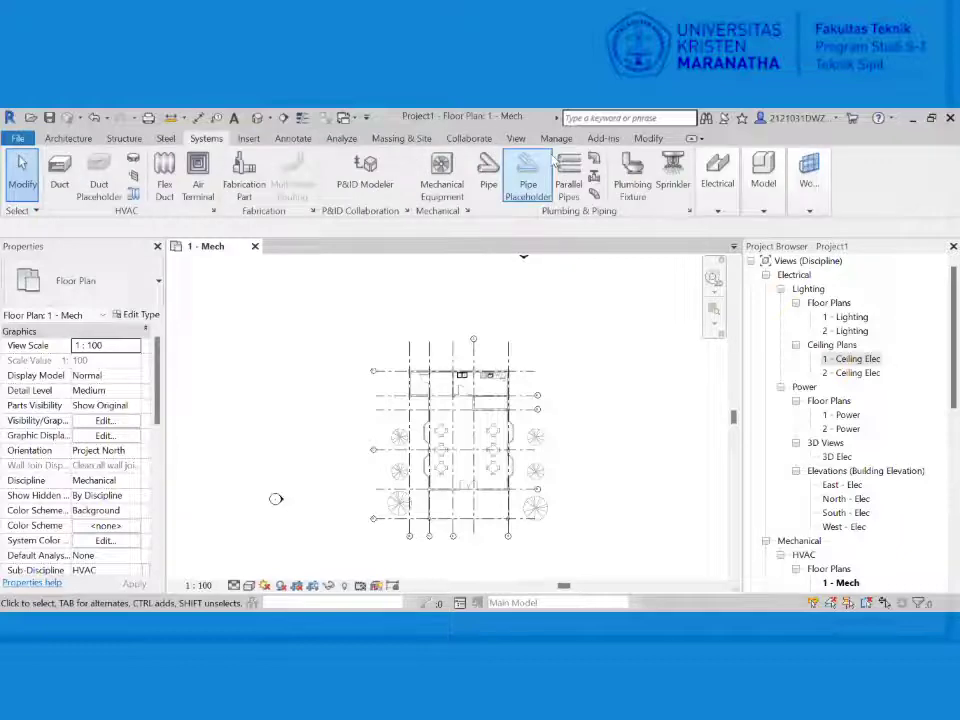
pyautogui.click(718, 213)
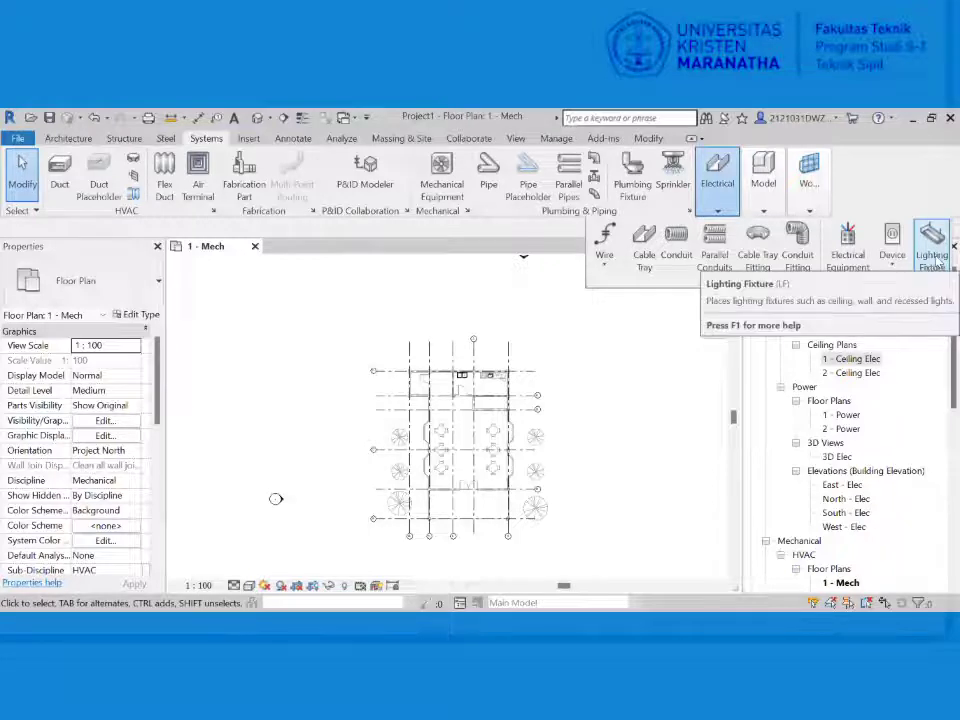
pyautogui.click(934, 248)
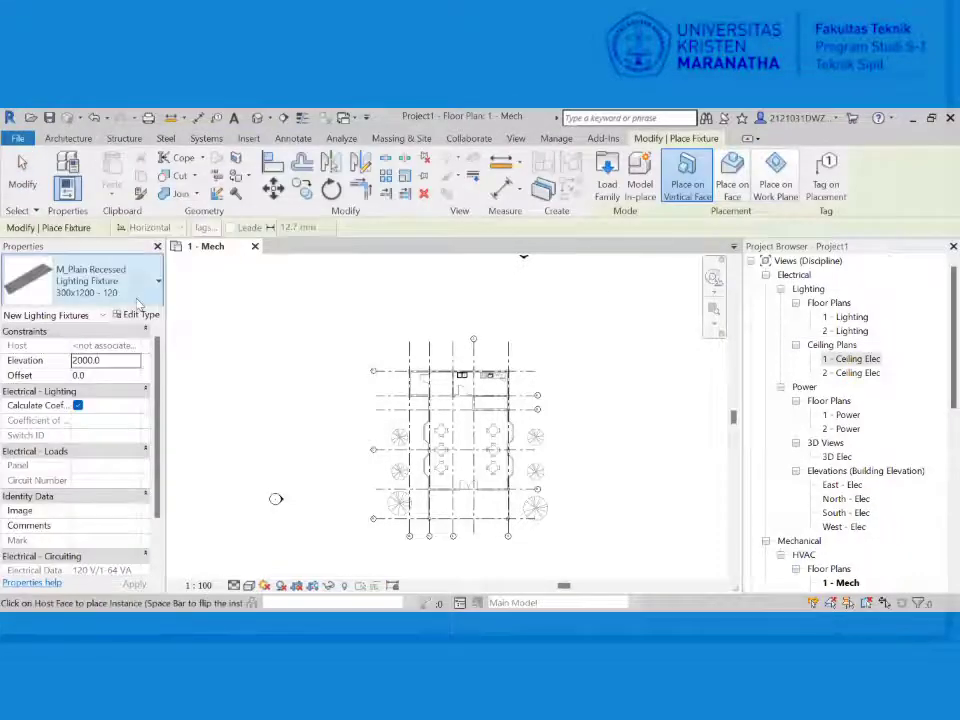
pyautogui.click(138, 302)
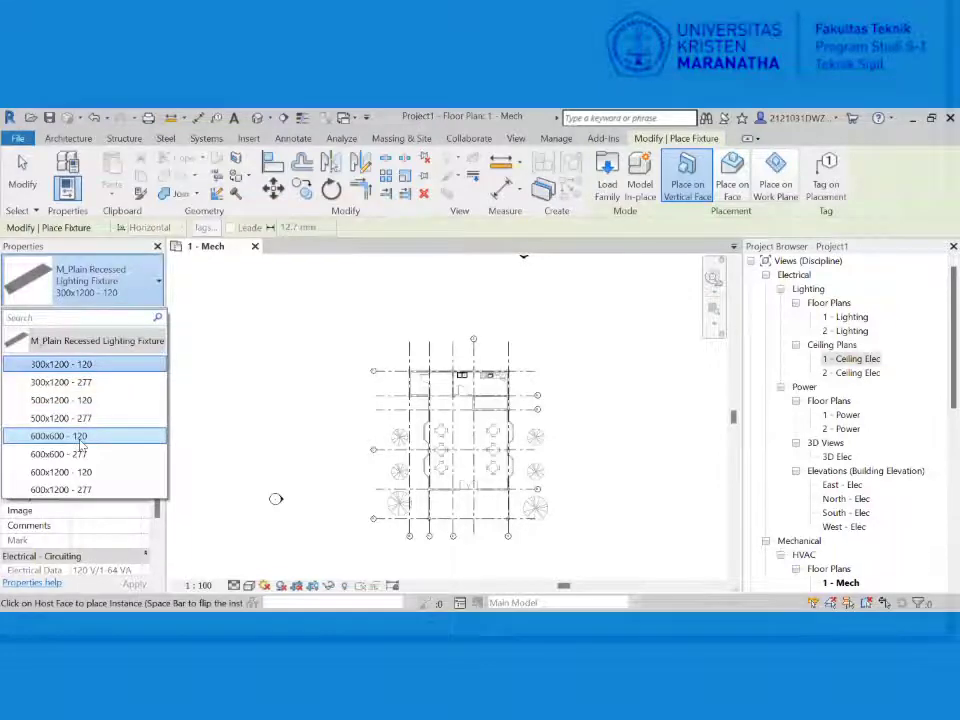
pyautogui.click(92, 294)
# - Start loading a family and open the US Metric > Lighting > MEP > Internal library folder
pyautogui.click(607, 180)
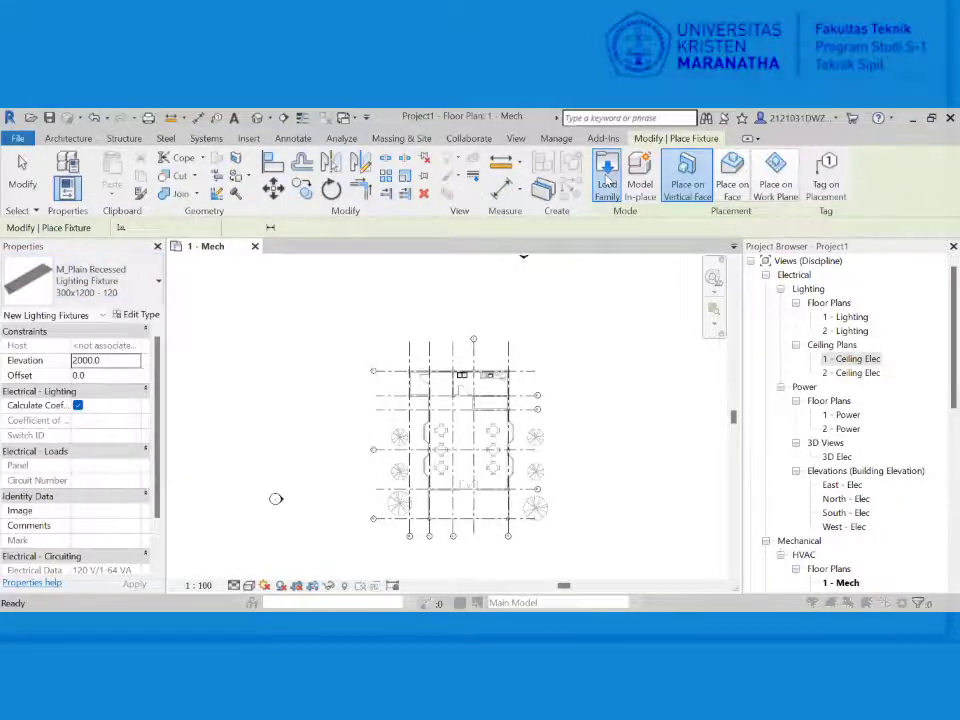
pyautogui.click(446, 214)
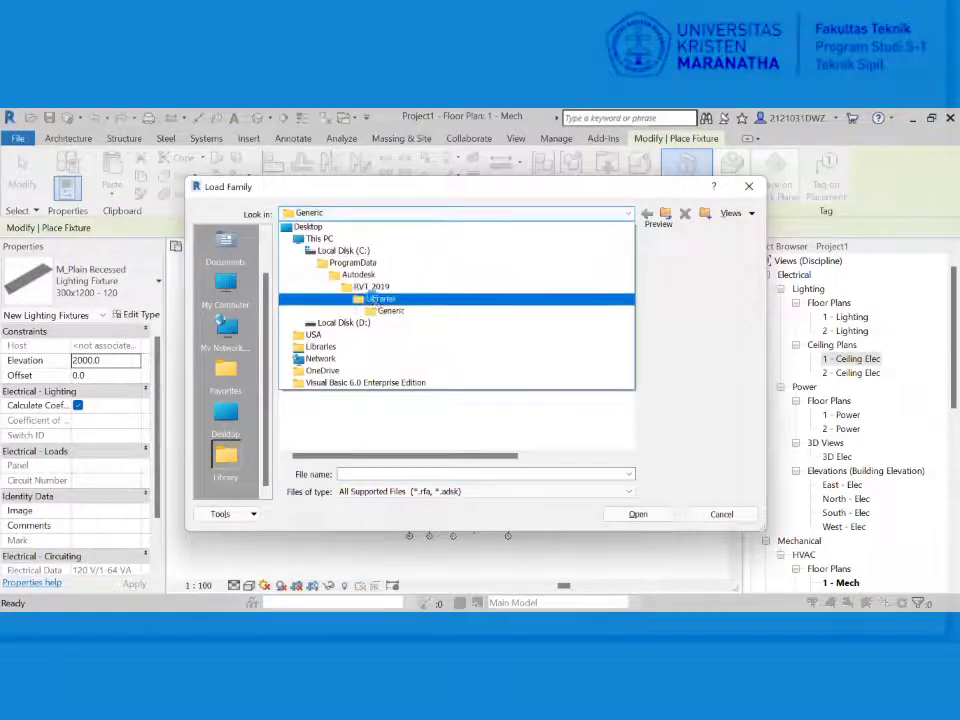
pyautogui.click(373, 299)
pyautogui.doubleClick(355, 261)
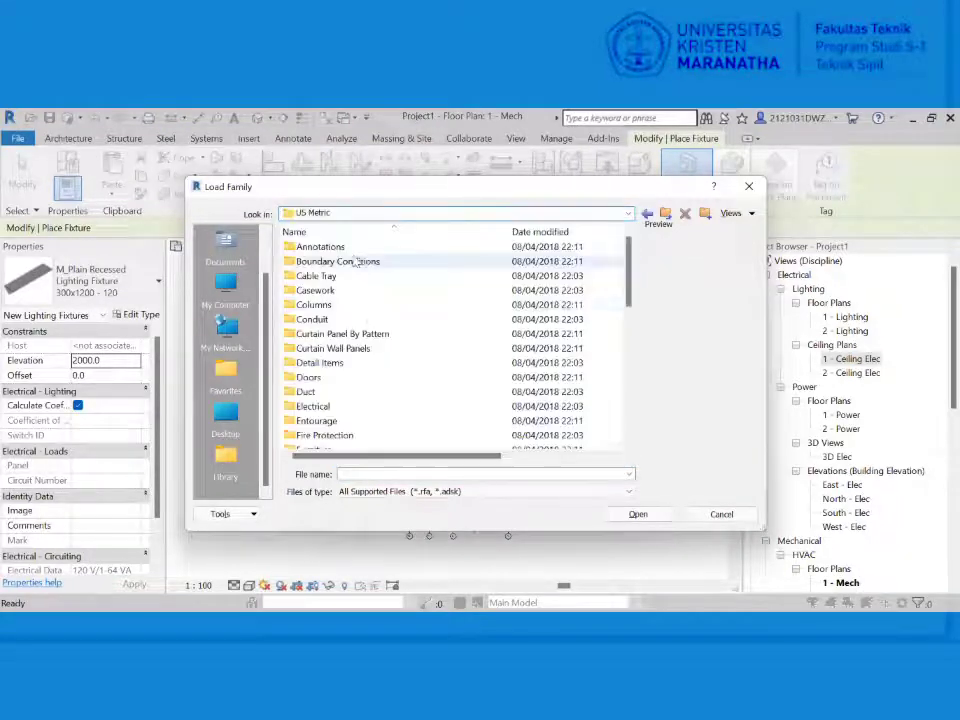
pyautogui.scroll(-2, 366, 343)
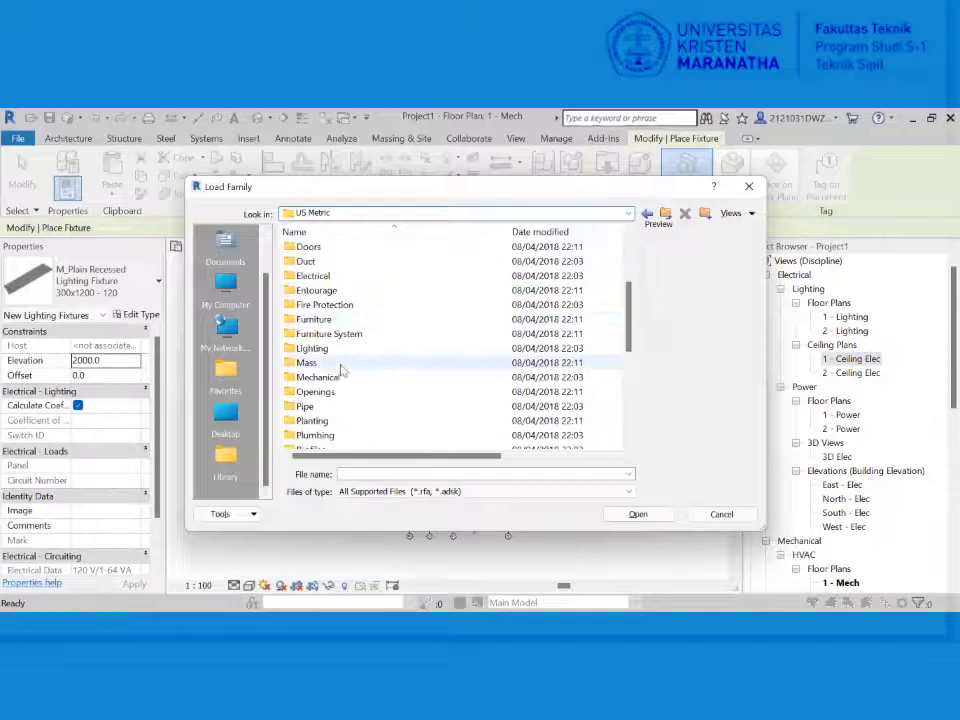
pyautogui.doubleClick(340, 348)
pyautogui.doubleClick(337, 266)
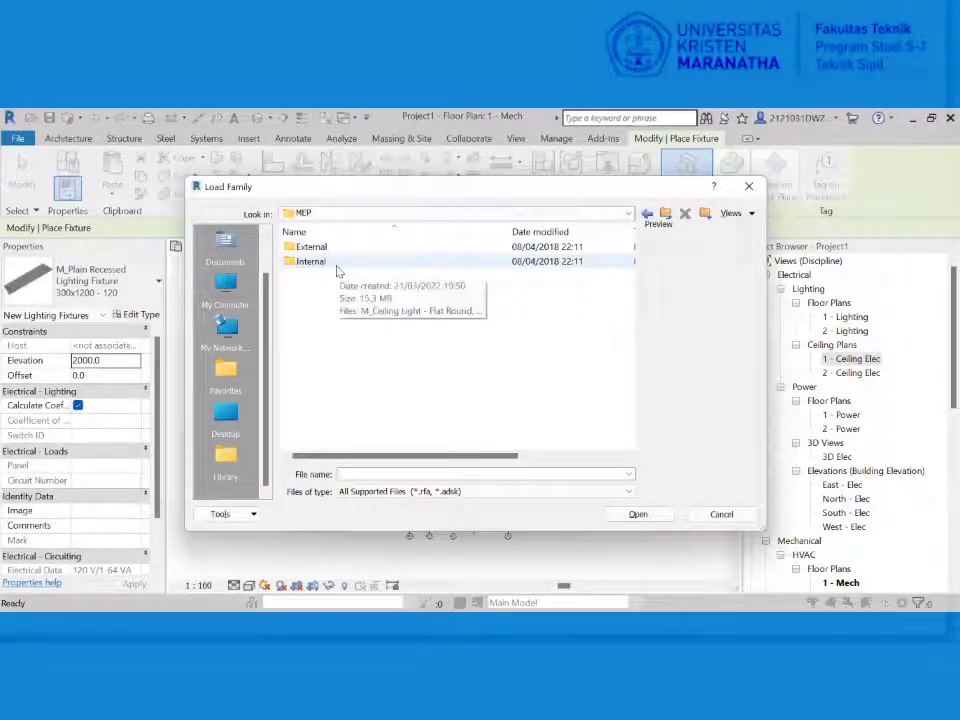
pyautogui.doubleClick(378, 263)
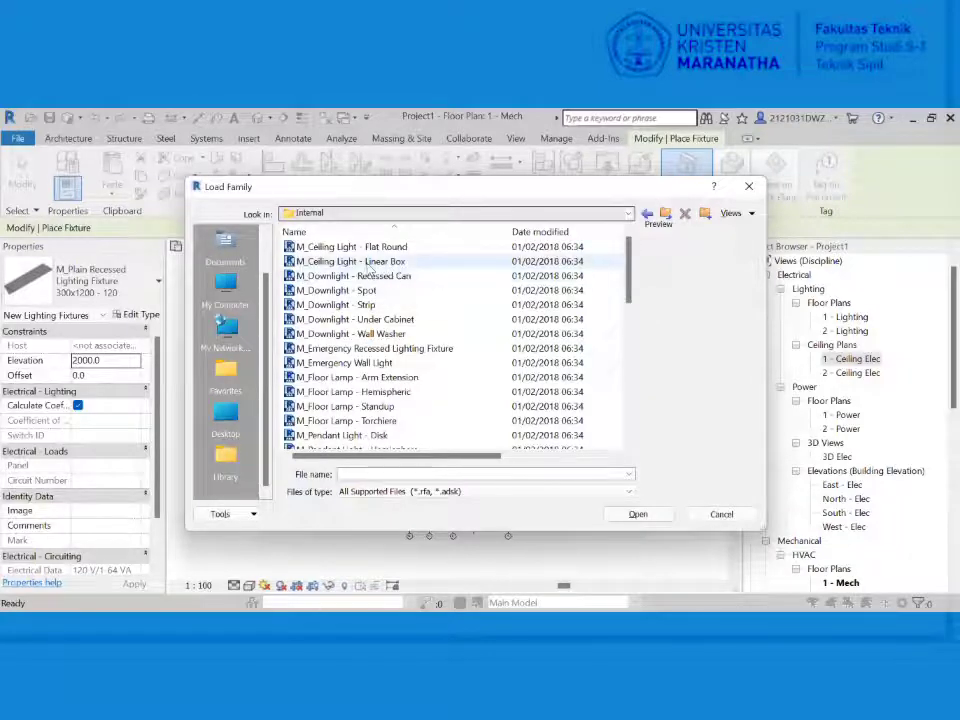
# - Browse the internal lighting families and load M_Ceiling Light - Flat Round into the project
pyautogui.scroll(-7, 375, 326)
pyautogui.scroll(8, 370, 410)
pyautogui.scroll(-7, 380, 407)
pyautogui.scroll(7, 370, 300)
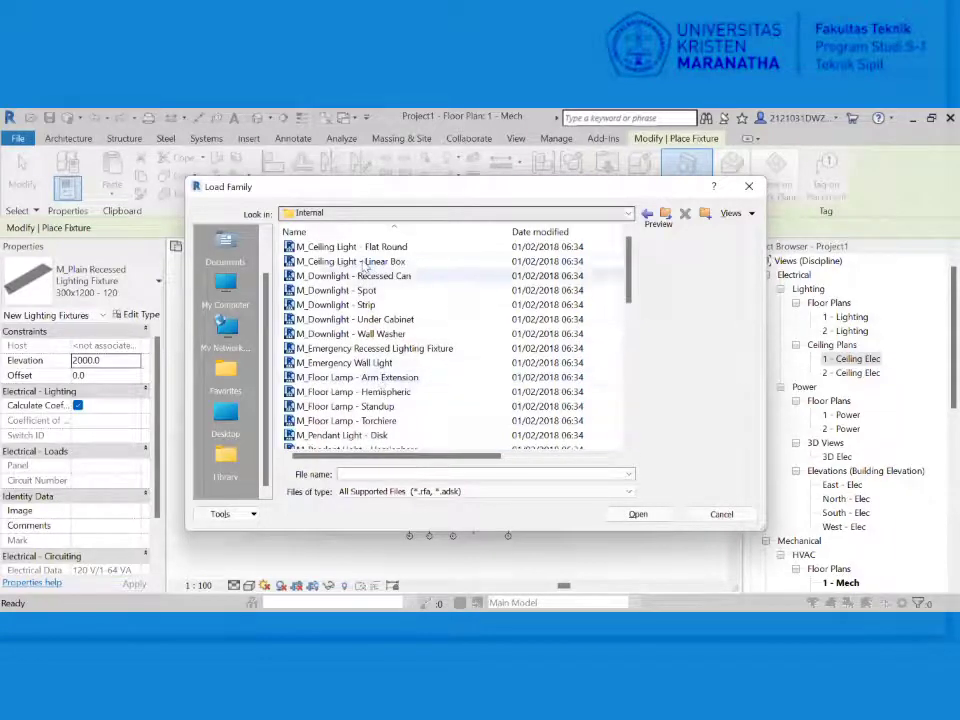
pyautogui.scroll(-3, 370, 290)
pyautogui.scroll(3, 380, 294)
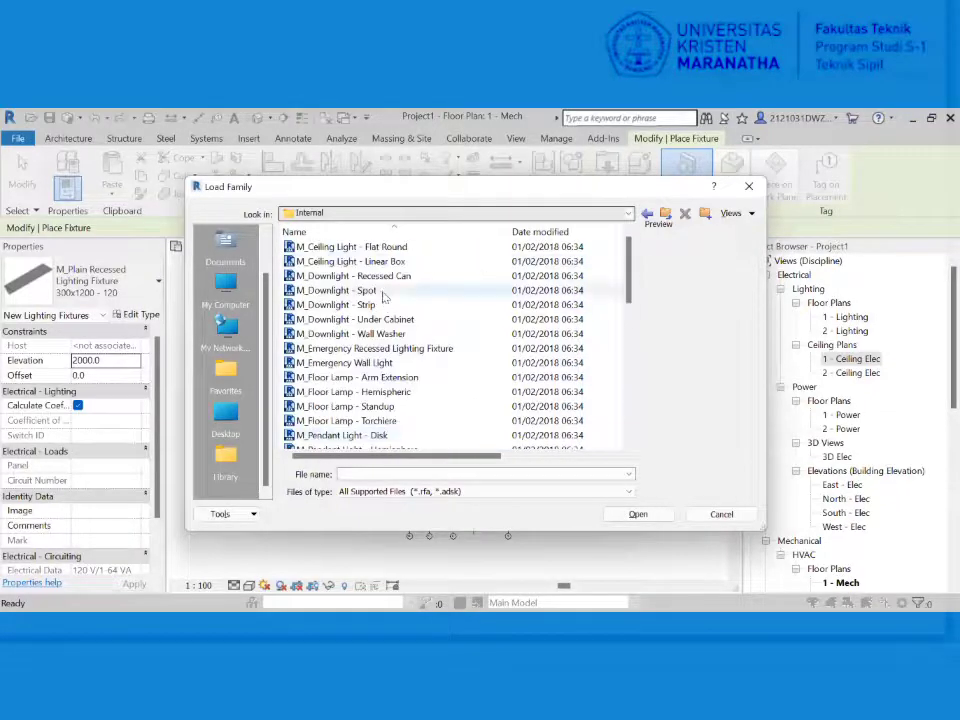
pyautogui.click(372, 247)
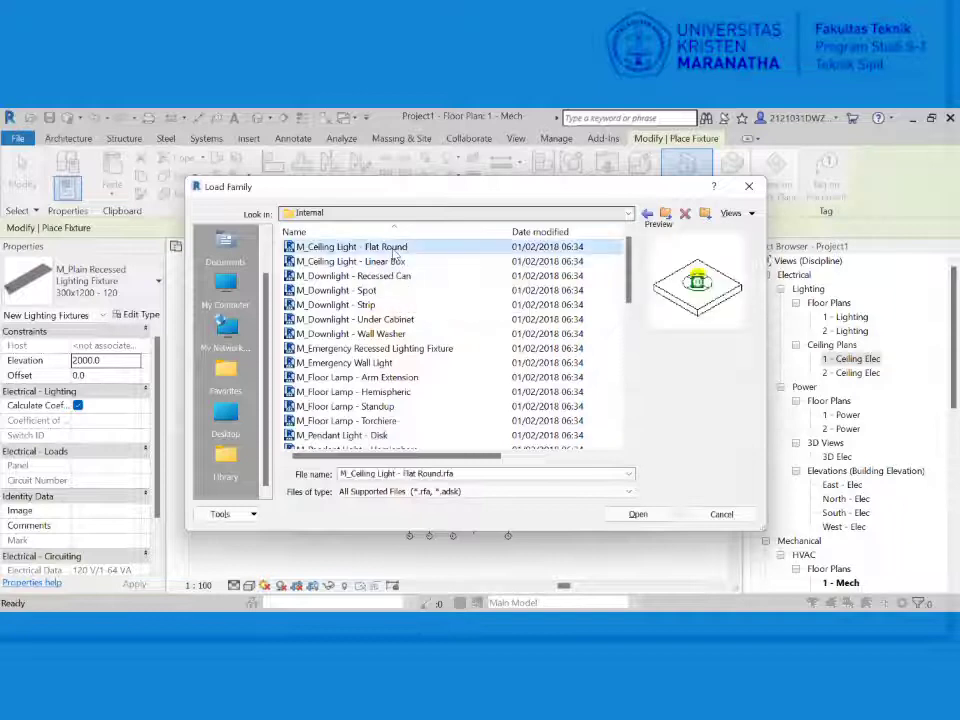
pyautogui.click(638, 514)
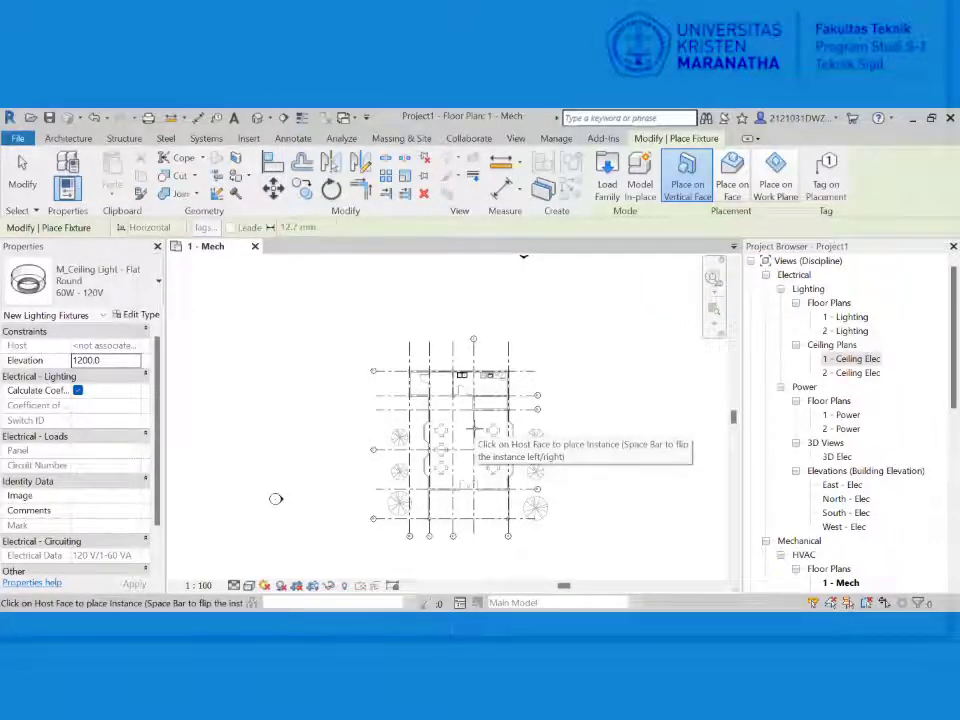
# - Open the 1 - Ceiling Elec plan and set up a Lighting Fixture of M_Ceiling Light - Flat Round type 60W - 120V with elevation 3200
pyautogui.scroll(1, 480, 432)
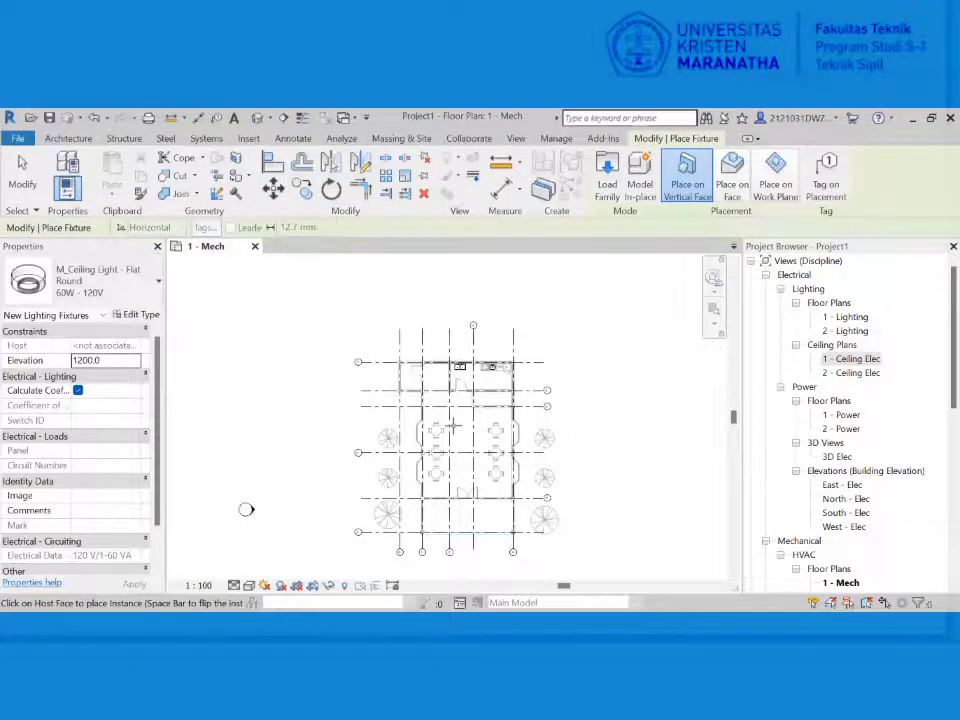
pyautogui.doubleClick(870, 360)
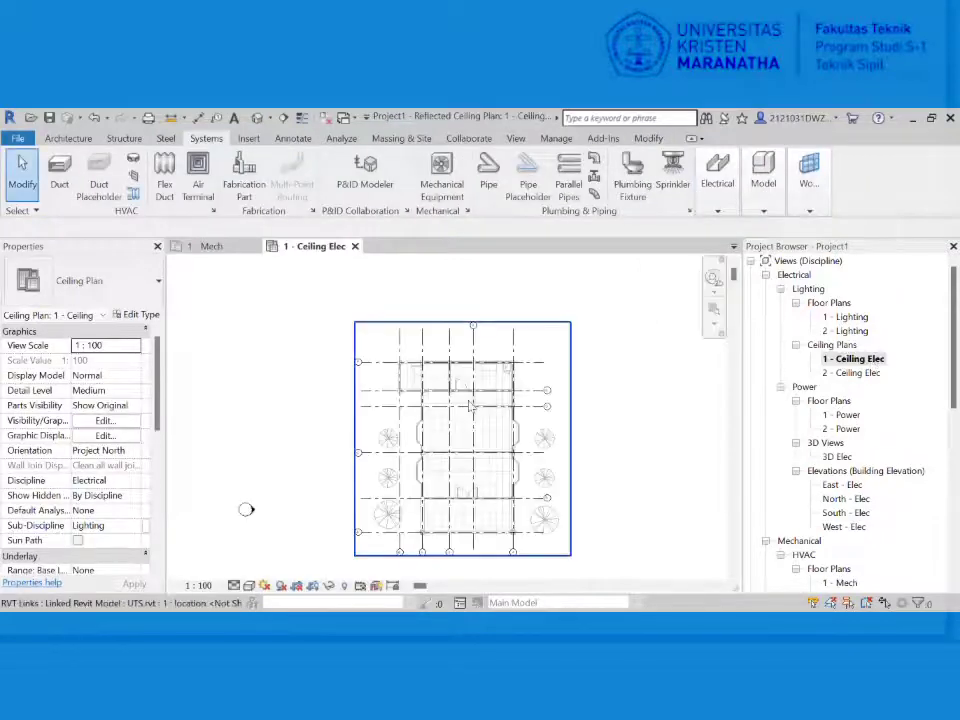
pyautogui.click(720, 210)
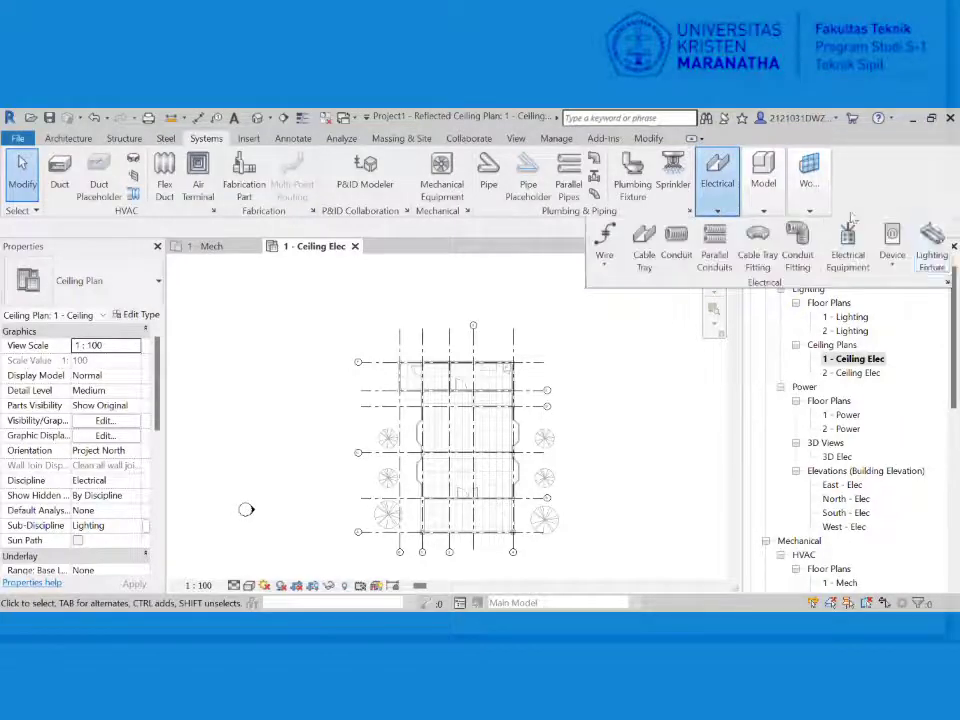
pyautogui.click(934, 245)
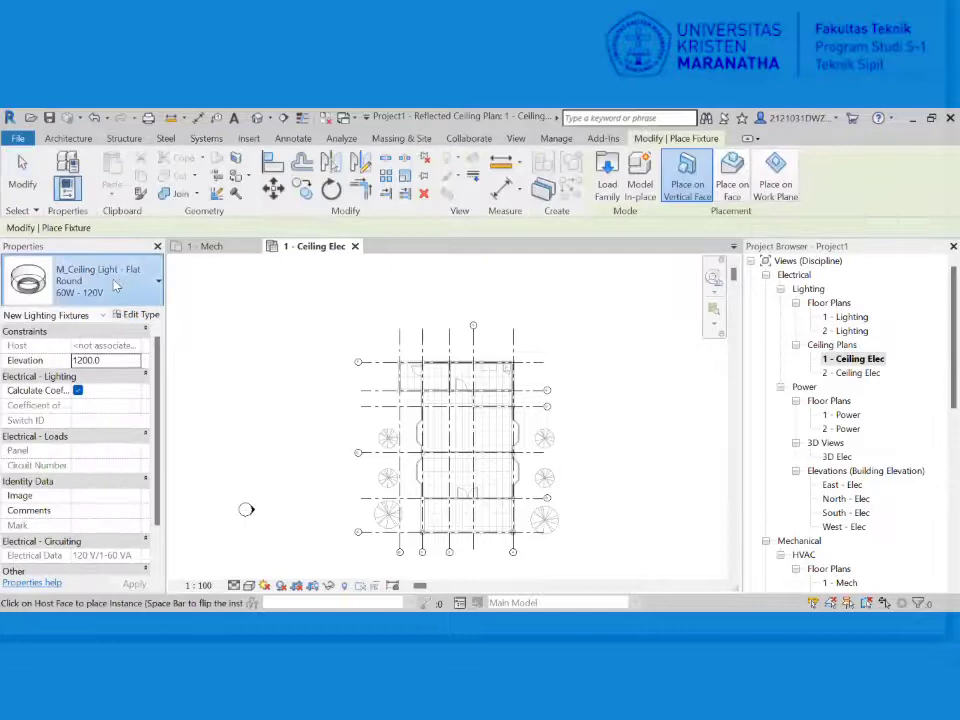
pyautogui.click(115, 287)
pyautogui.moveTo(97, 368)
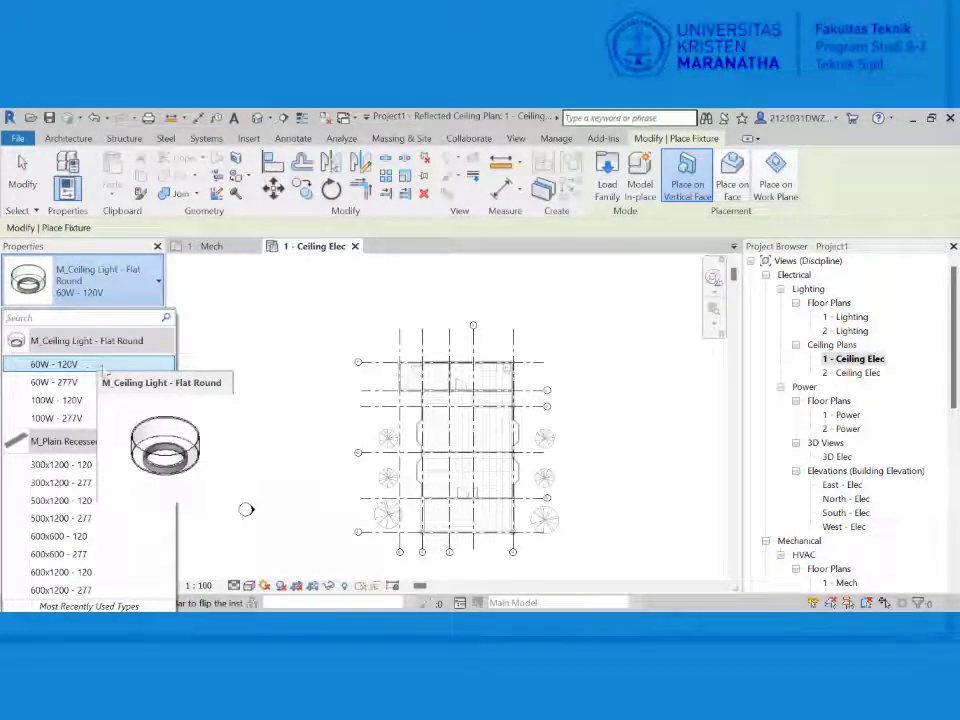
pyautogui.click(103, 368)
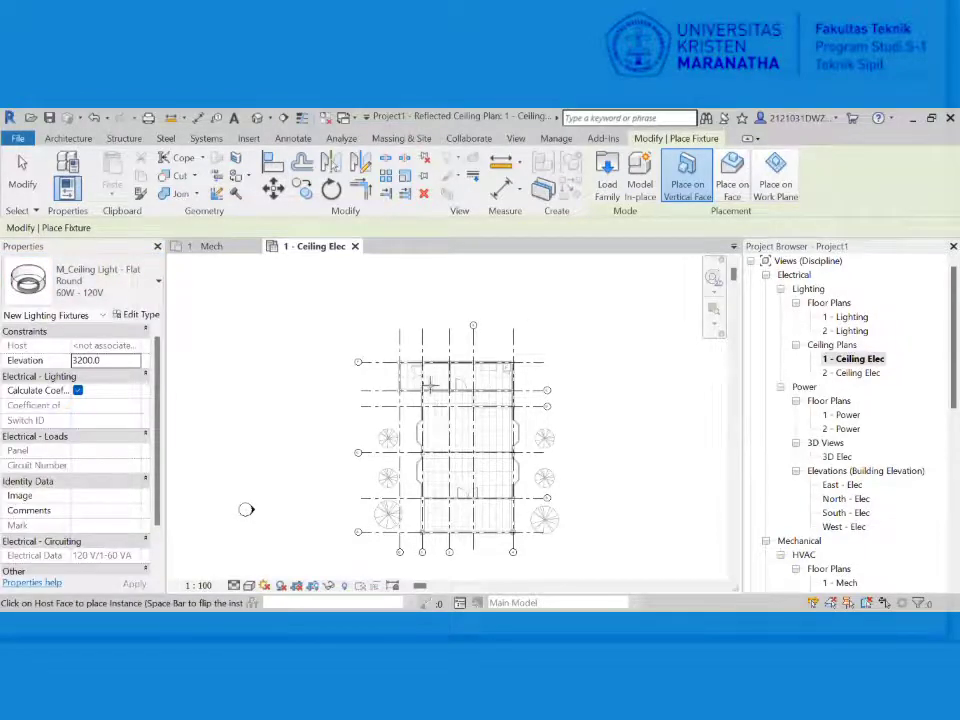
# - Using Place on Face, put one ceiling light in each of the three rooms between grids E and F and six in two columns through the areas below
pyautogui.scroll(3, 429, 381)
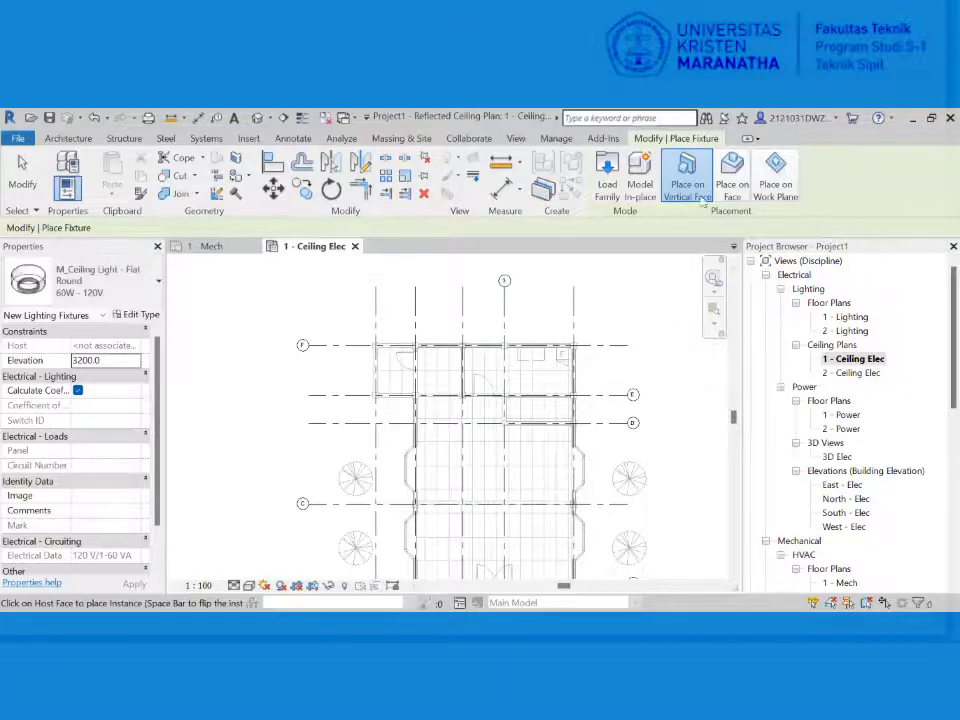
pyautogui.click(733, 180)
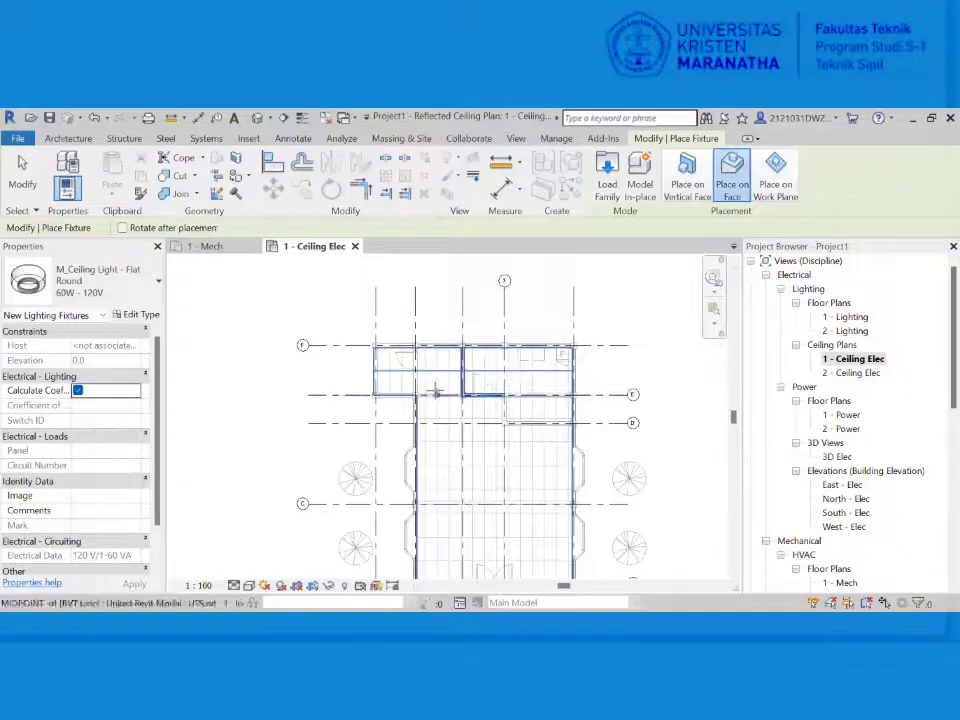
pyautogui.scroll(2, 390, 368)
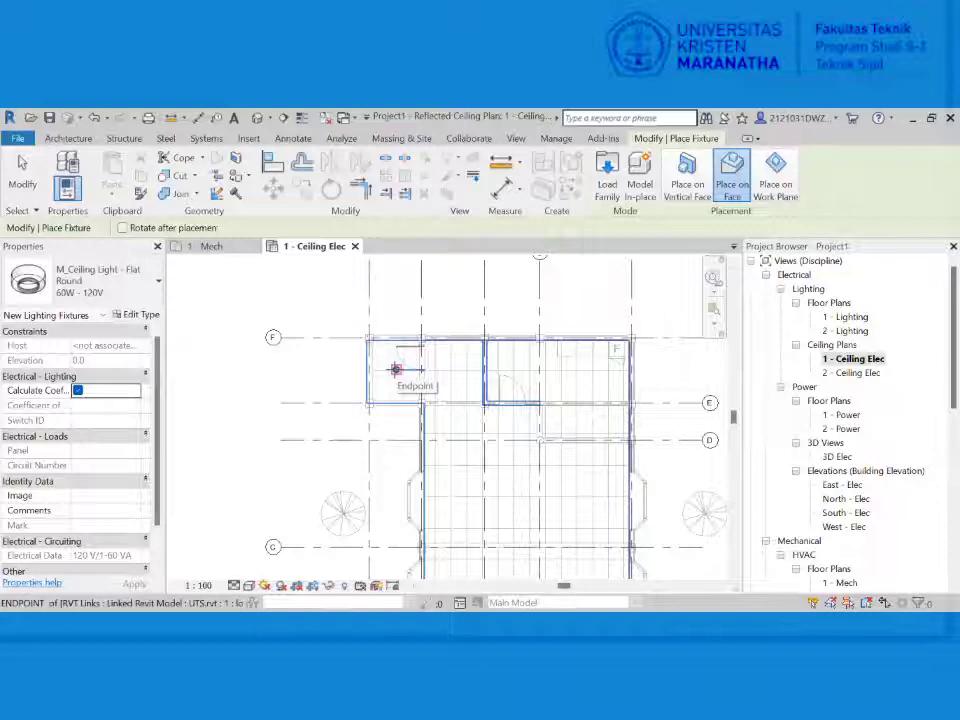
pyautogui.press('Escape')
pyautogui.press('Escape')
pyautogui.scroll(-3, 396, 369)
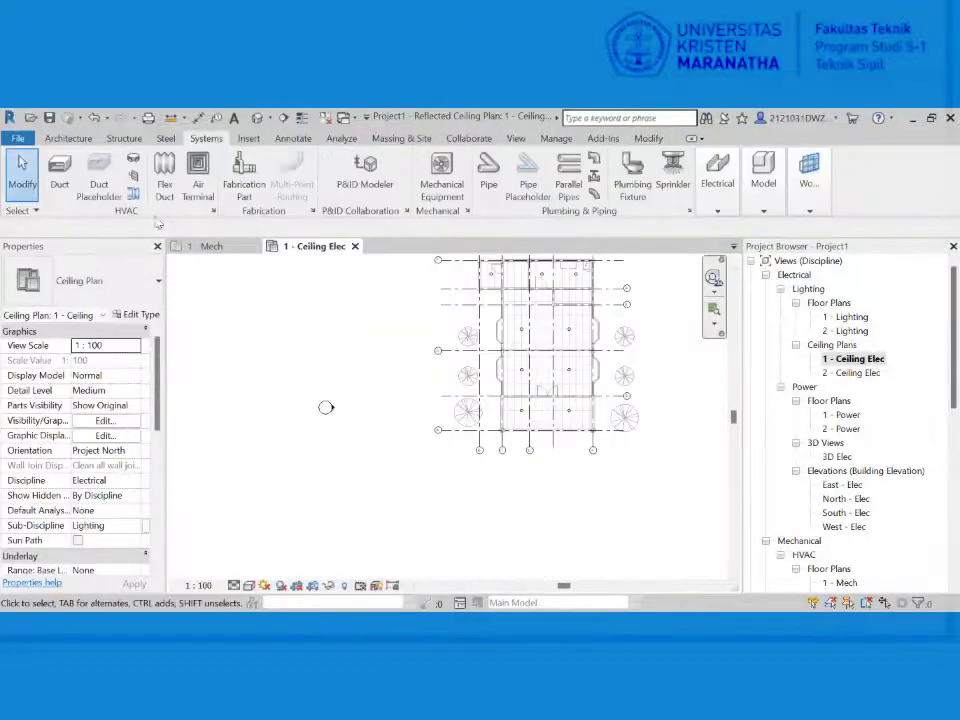
# - Examine the placed ceiling lights from a low angle in the 3D view, then return to the 1 - Ceiling Elec plan
pyautogui.click(257, 118)
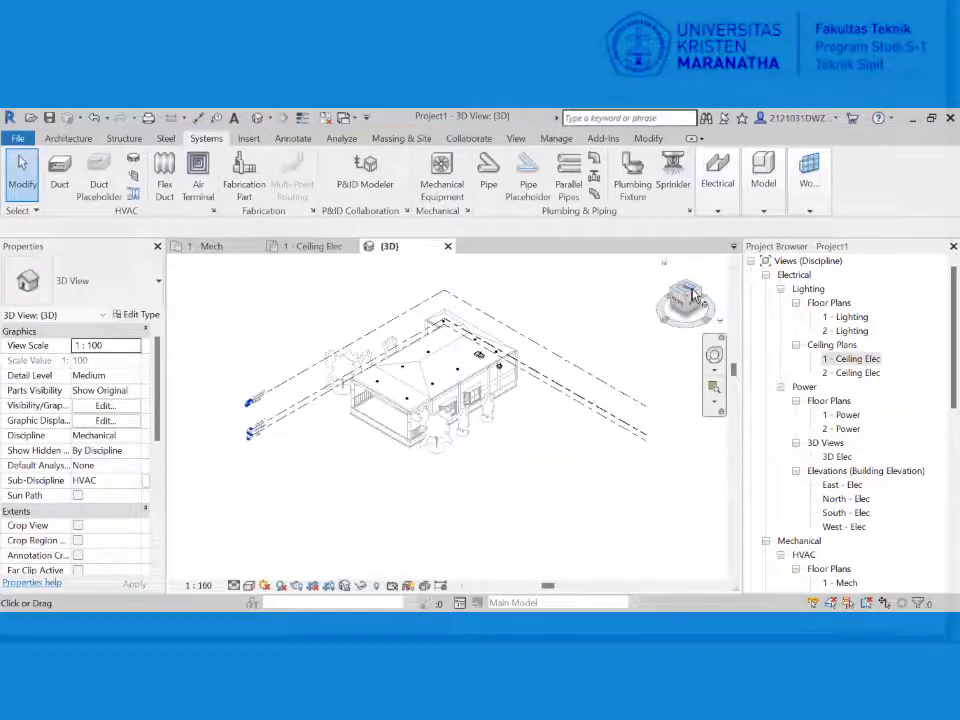
pyautogui.moveTo(690, 291); pyautogui.dragTo(630, 321)
pyautogui.scroll(6, 479, 415)
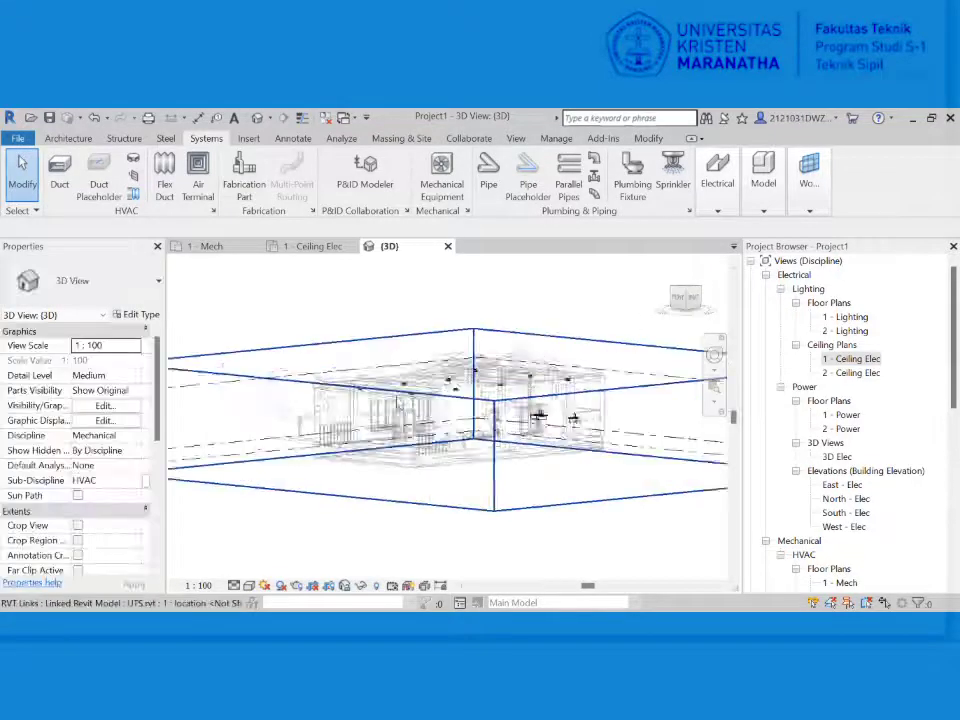
pyautogui.scroll(-6, 538, 367)
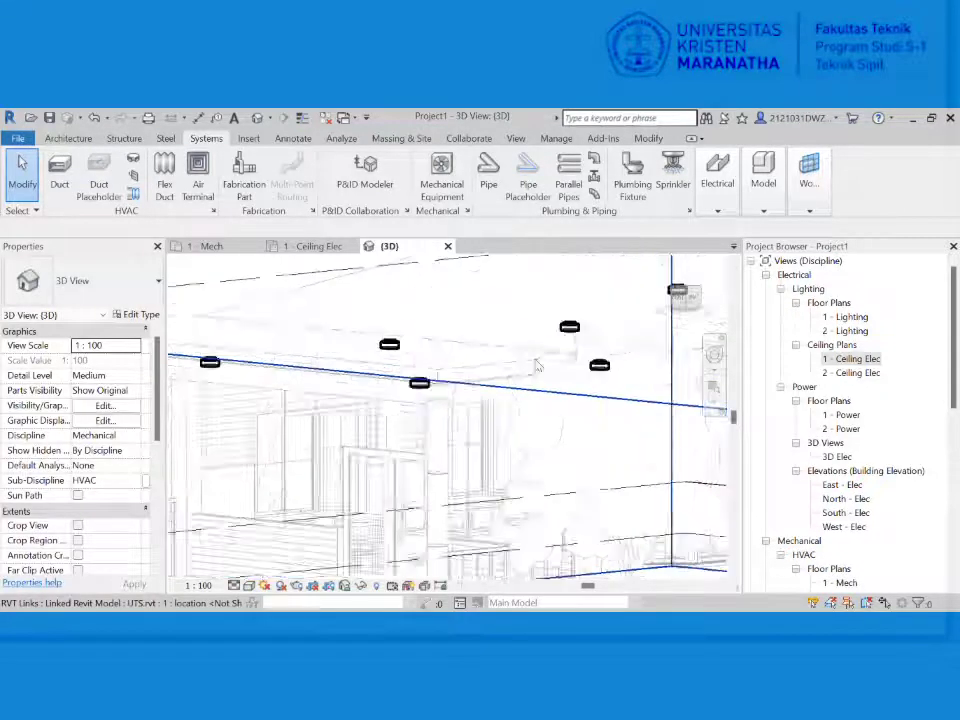
pyautogui.click(313, 246)
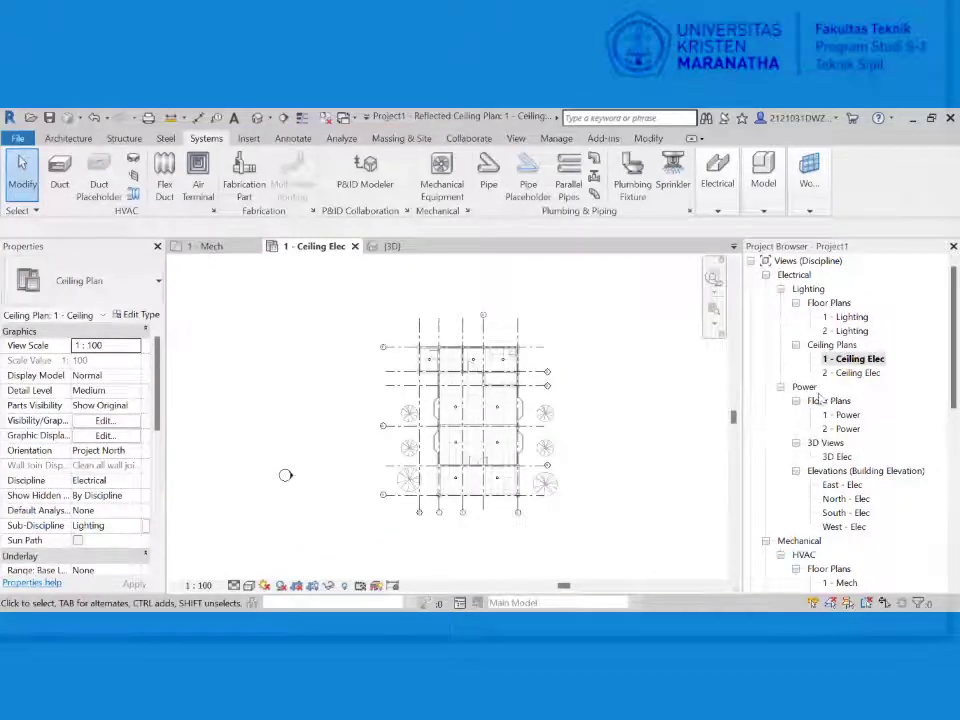
# - Start placing a Lighting device and choose the Door type of M_Lighting Switches
pyautogui.scroll(1, 580, 370)
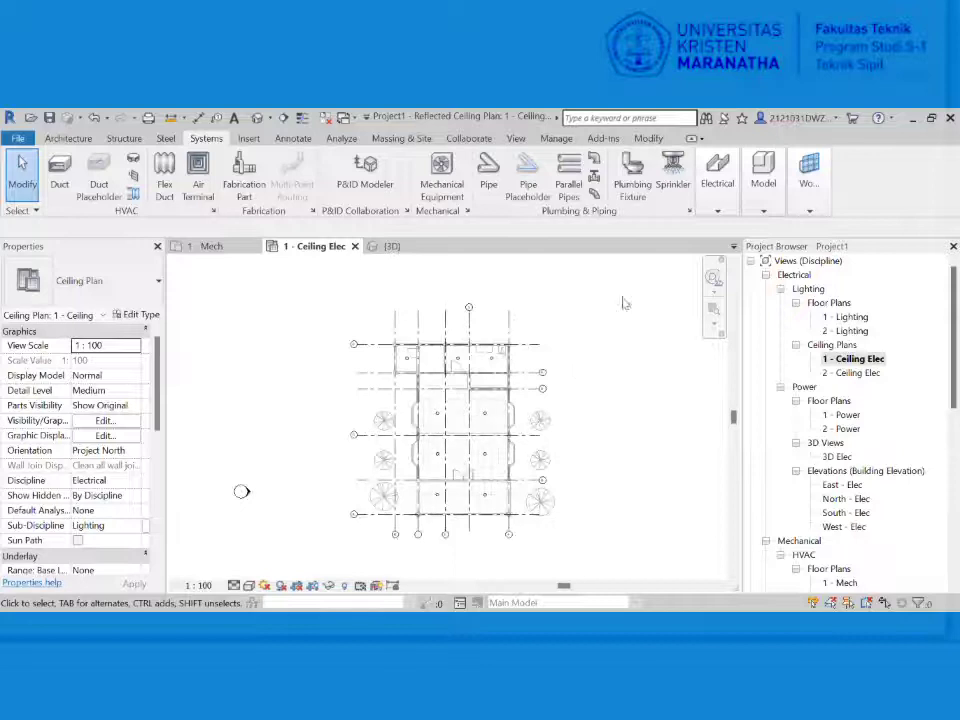
pyautogui.click(716, 212)
pyautogui.click(903, 268)
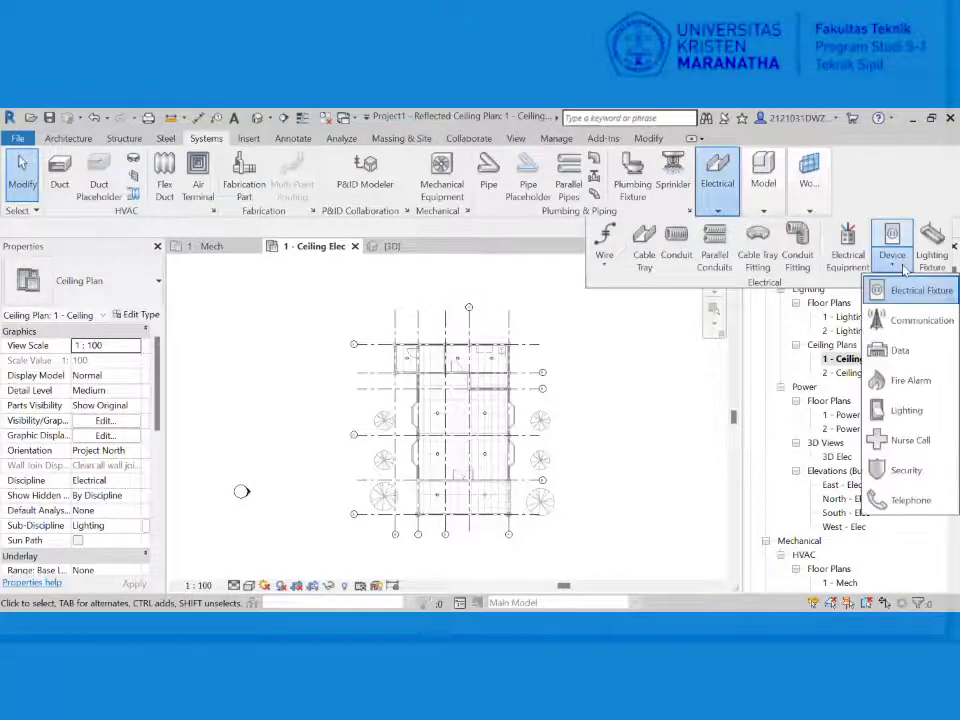
pyautogui.click(903, 418)
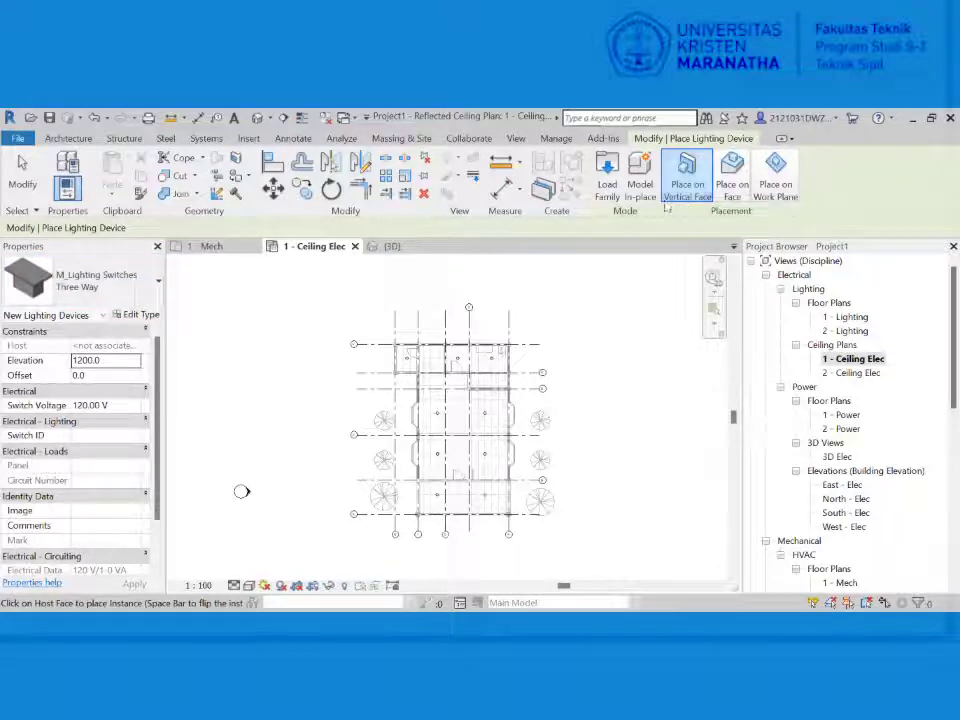
pyautogui.click(111, 290)
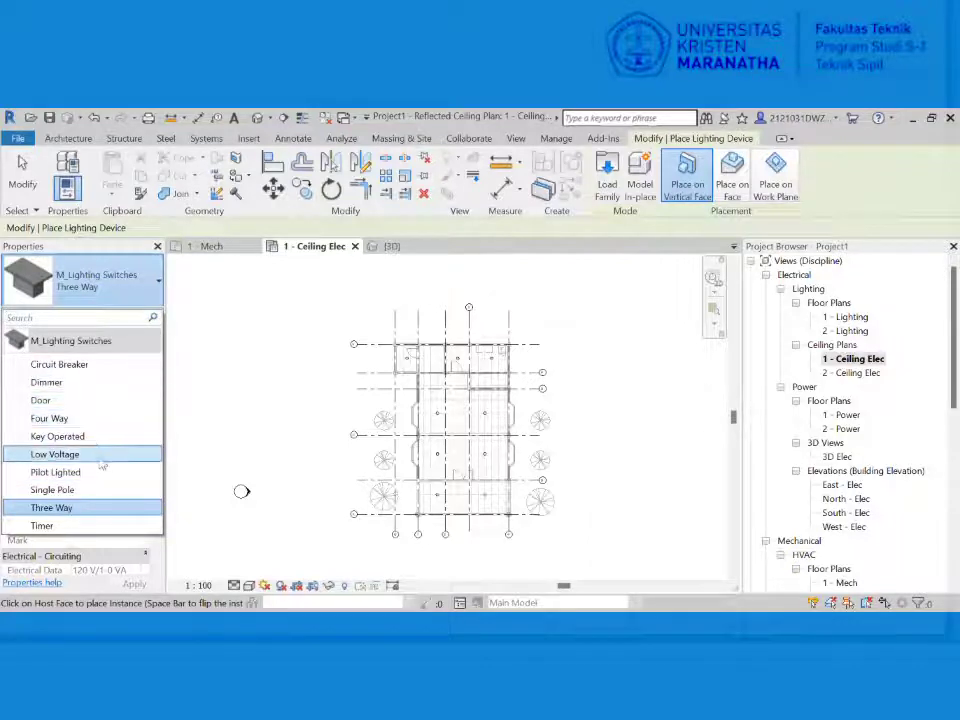
pyautogui.click(101, 403)
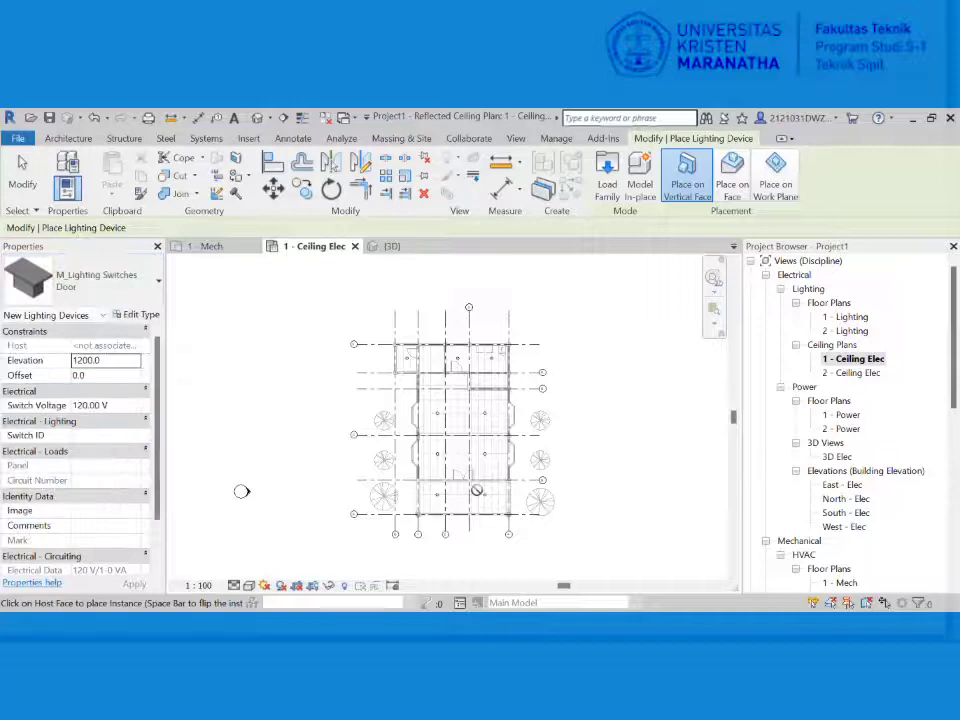
# - Place Door switches on the grid B wall at both sides of the double door, and on walls by the doors of the upper rooms
pyautogui.scroll(4, 470, 480)
pyautogui.scroll(1, 487, 470)
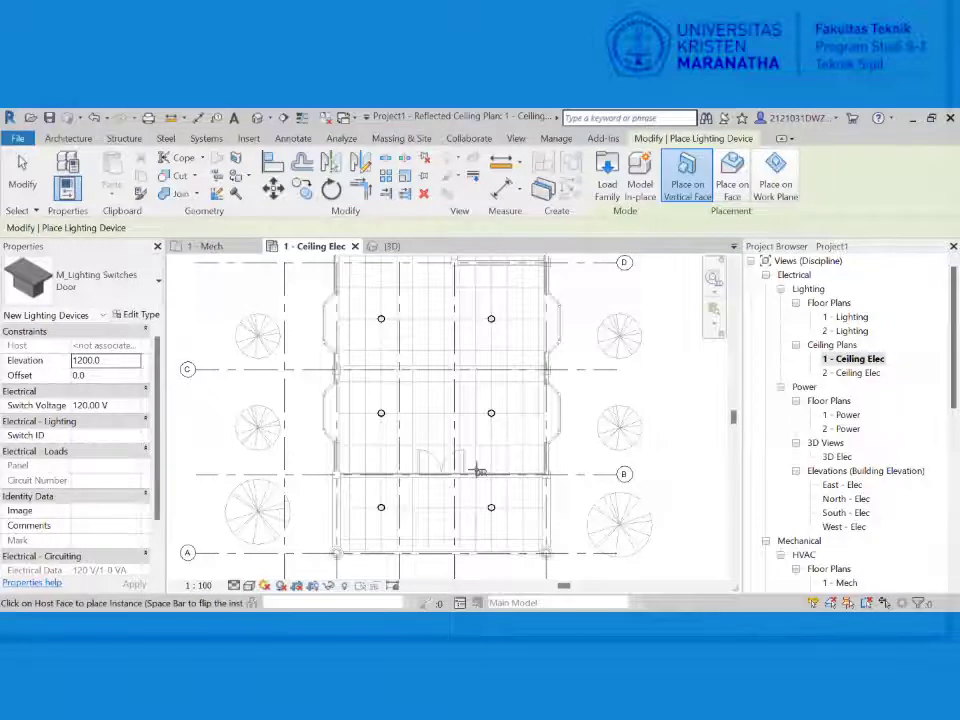
pyautogui.click(478, 471)
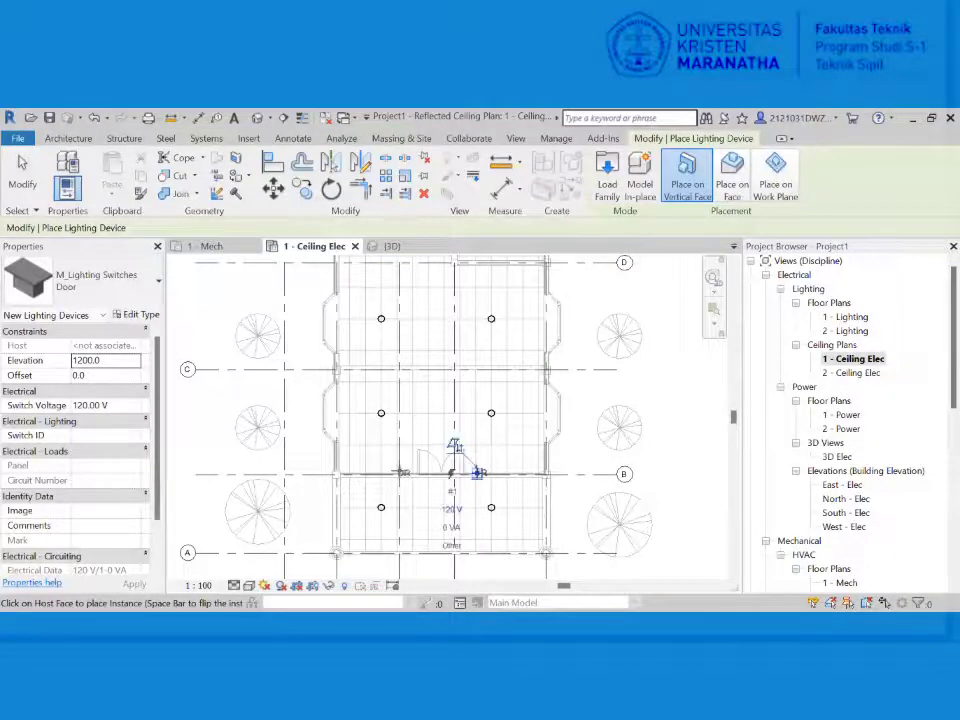
pyautogui.click(400, 472)
pyautogui.moveTo(438, 400); pyautogui.dragTo(465, 512, button='middle')
pyautogui.scroll(-1, 465, 512)
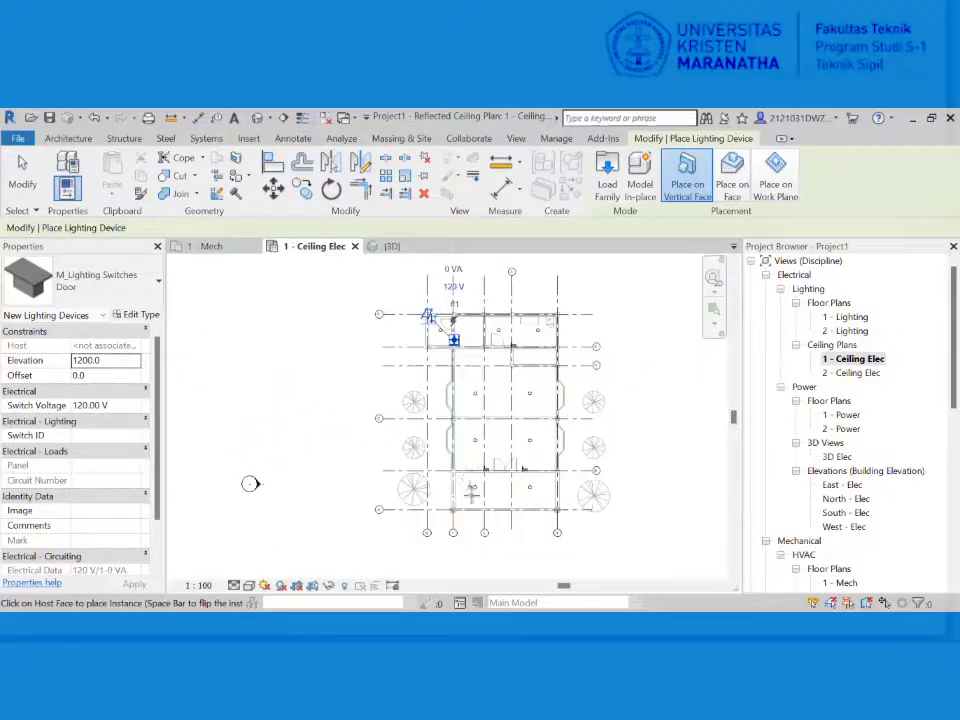
# - Add another Door switch on the porch side of the grid B wall near its west end, and finish placing switches
pyautogui.scroll(4, 470, 492)
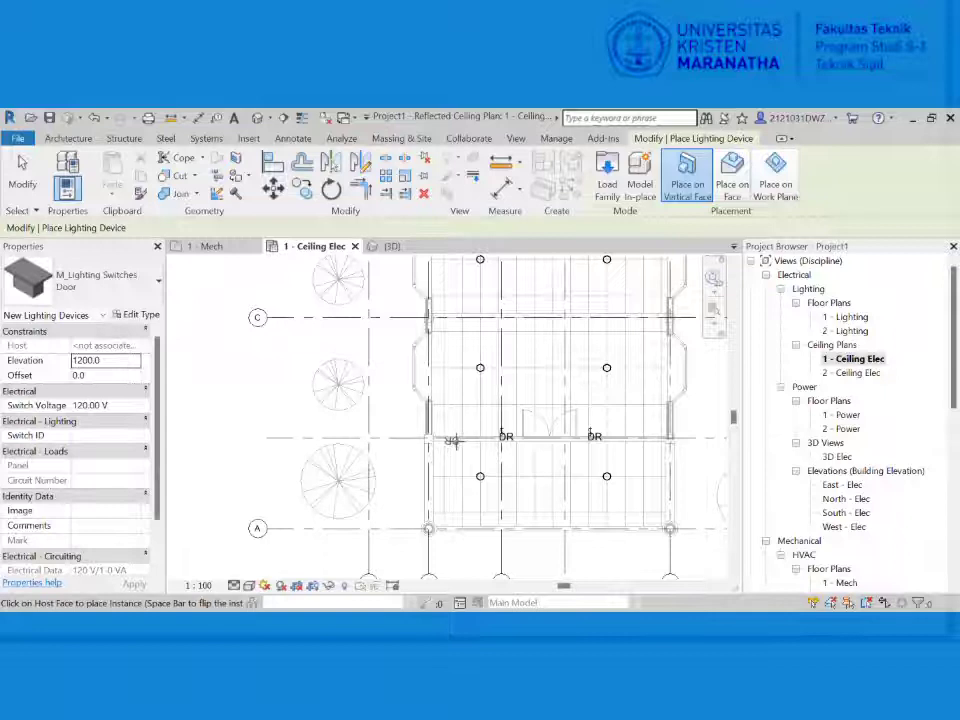
pyautogui.click(455, 441)
pyautogui.scroll(-5, 455, 441)
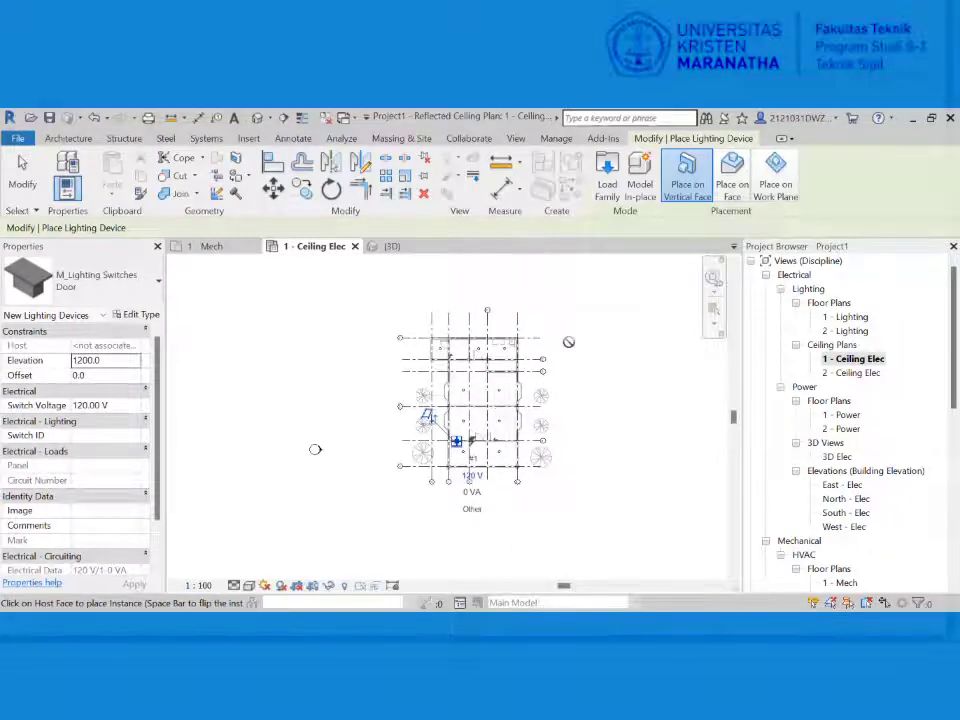
pyautogui.press('Escape')
pyautogui.press('Escape')
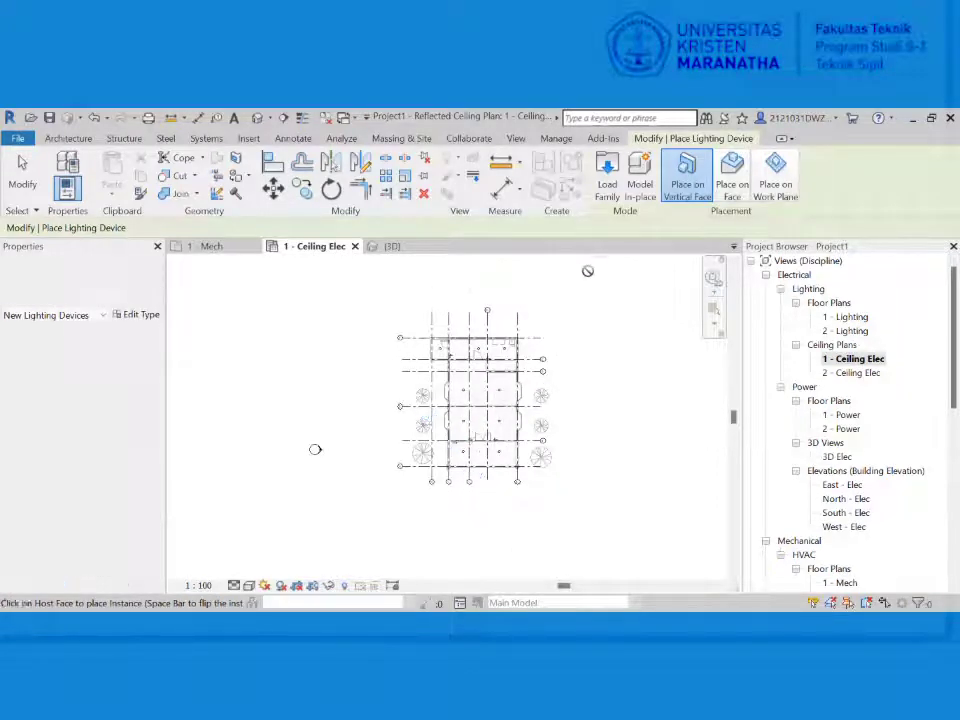
# - Edit the west porch light's switch system to add the other porch light and assign the porch-side Door switch near grid 1
pyautogui.scroll(3, 407, 512)
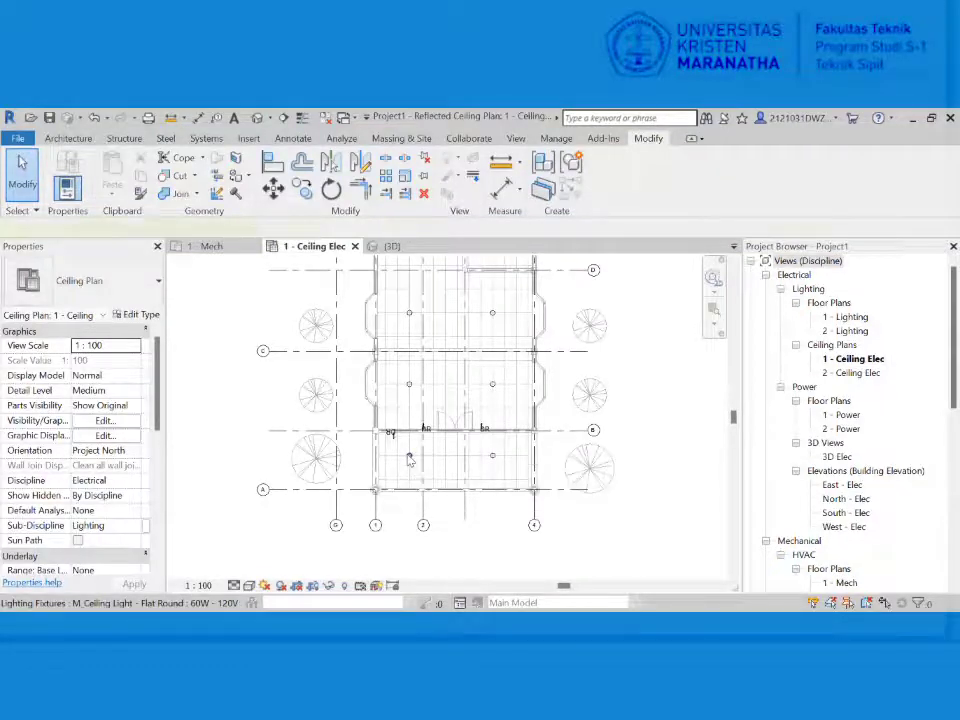
pyautogui.click(409, 458)
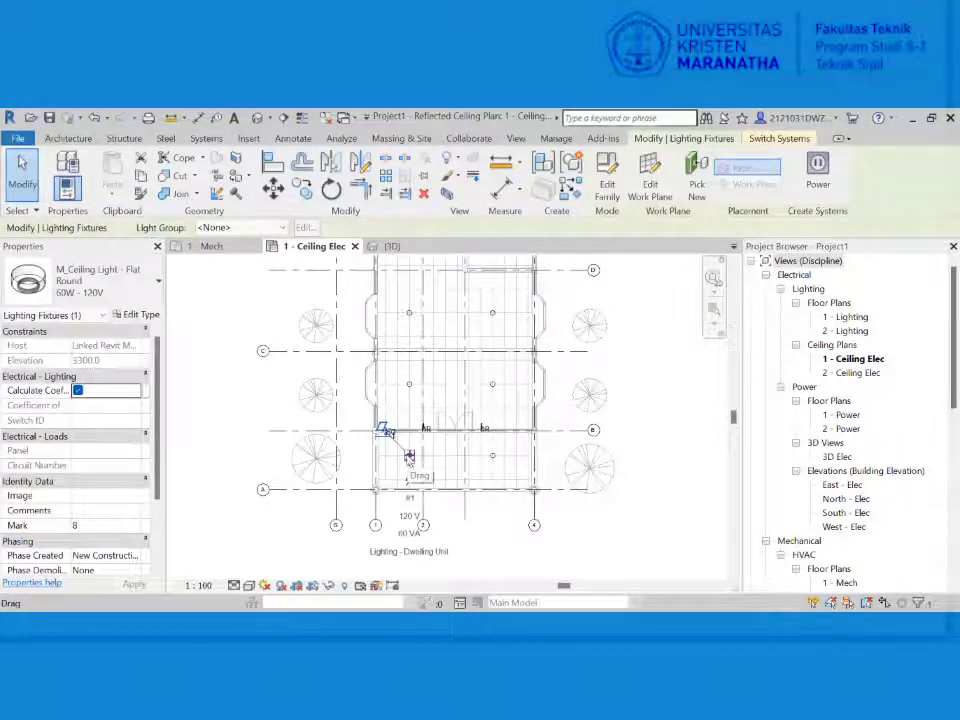
pyautogui.scroll(2, 388, 428)
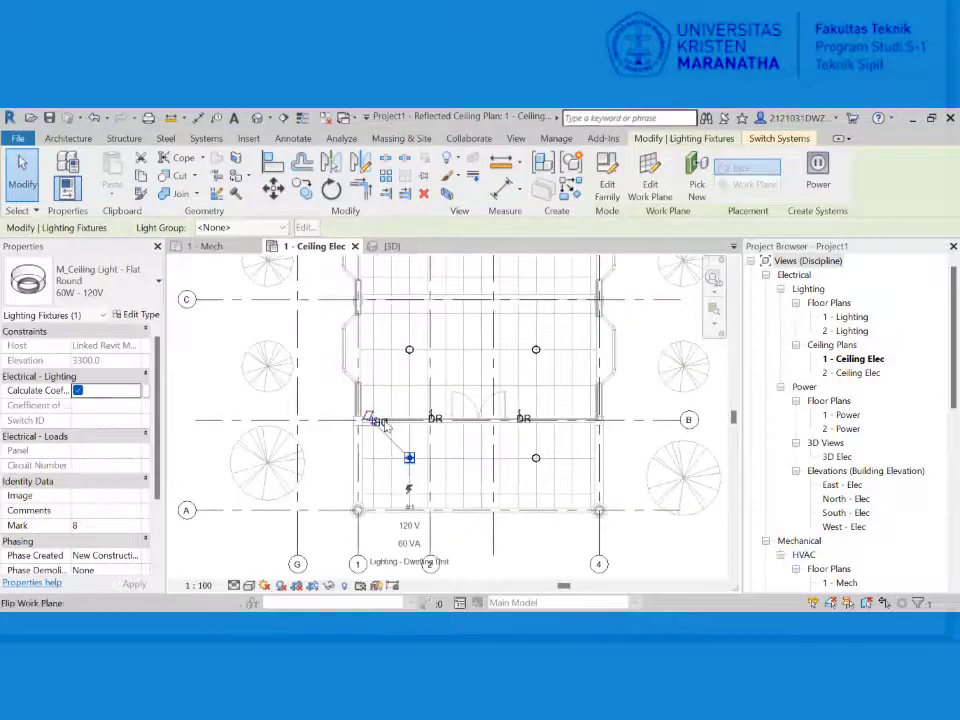
pyautogui.scroll(1, 386, 428)
pyautogui.scroll(-3, 390, 435)
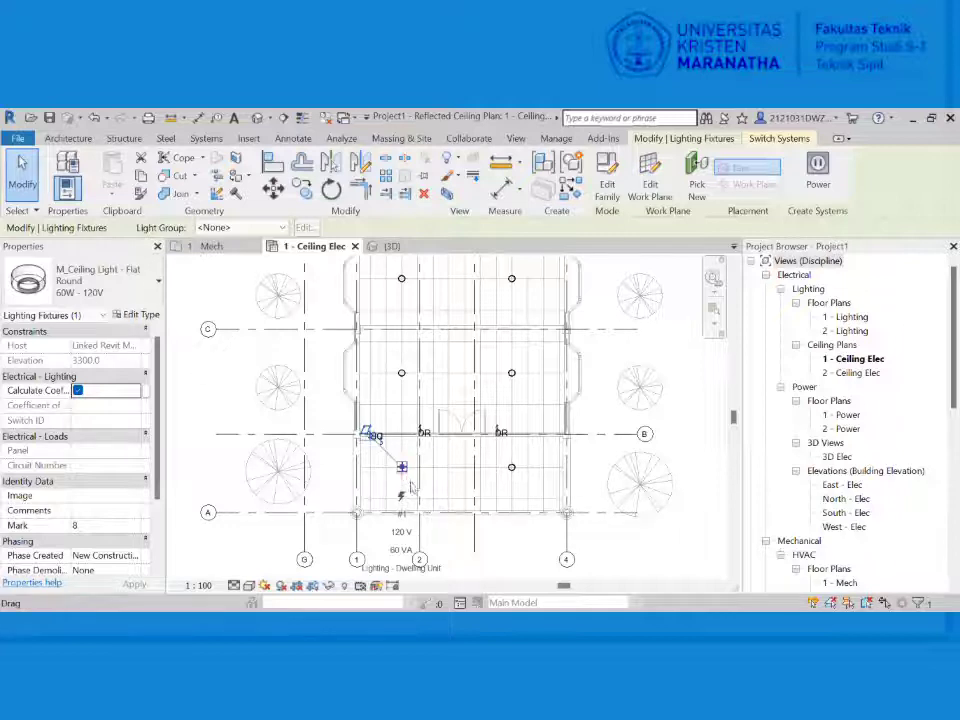
pyautogui.click(777, 140)
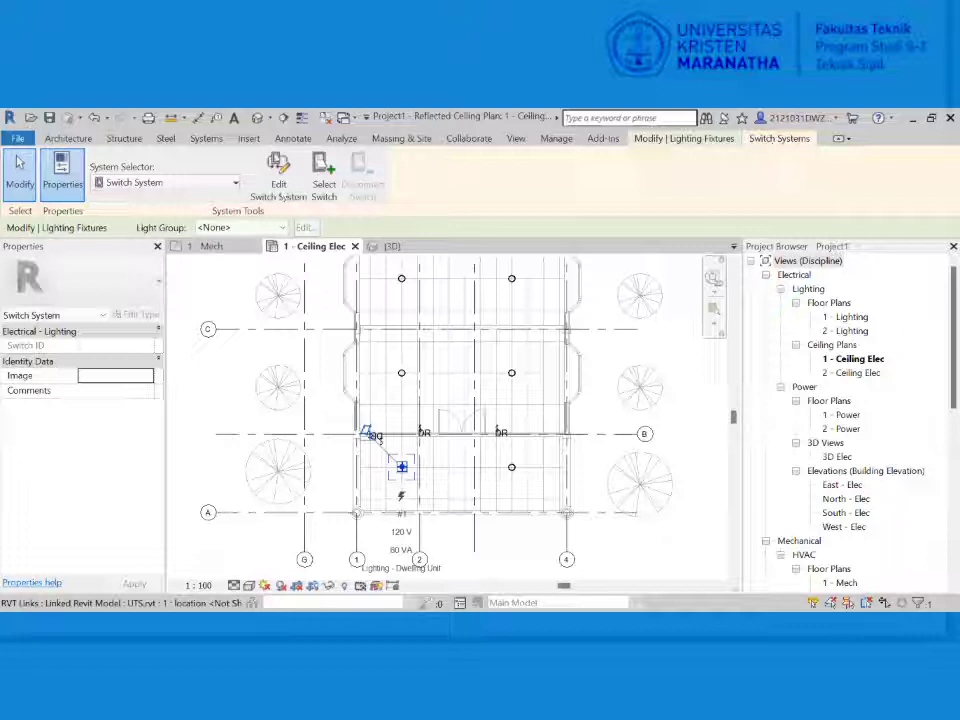
pyautogui.click(279, 175)
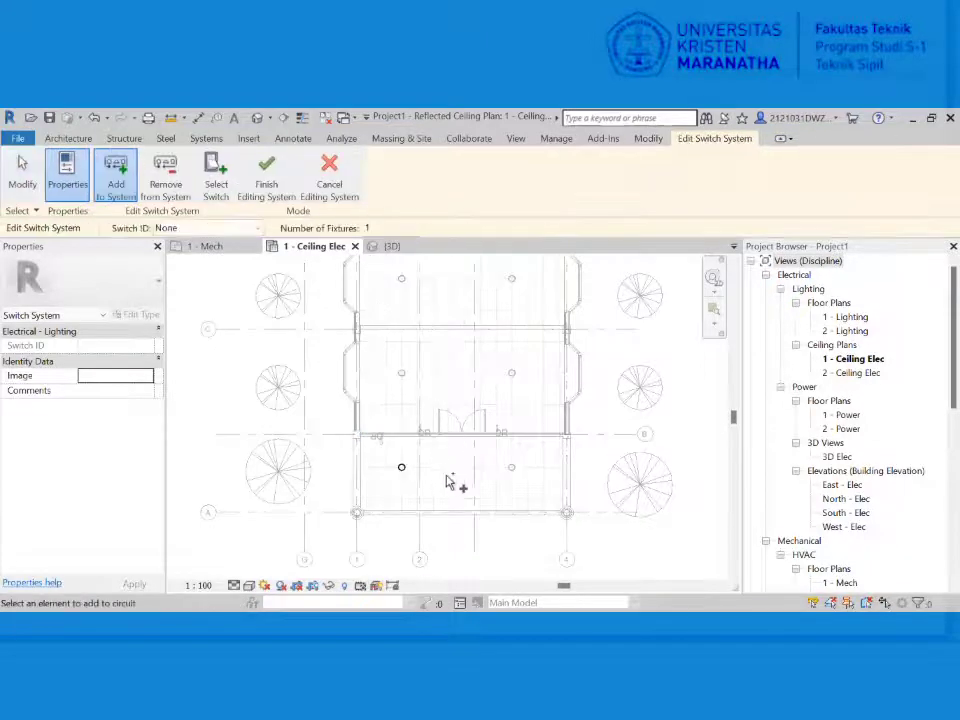
pyautogui.click(511, 470)
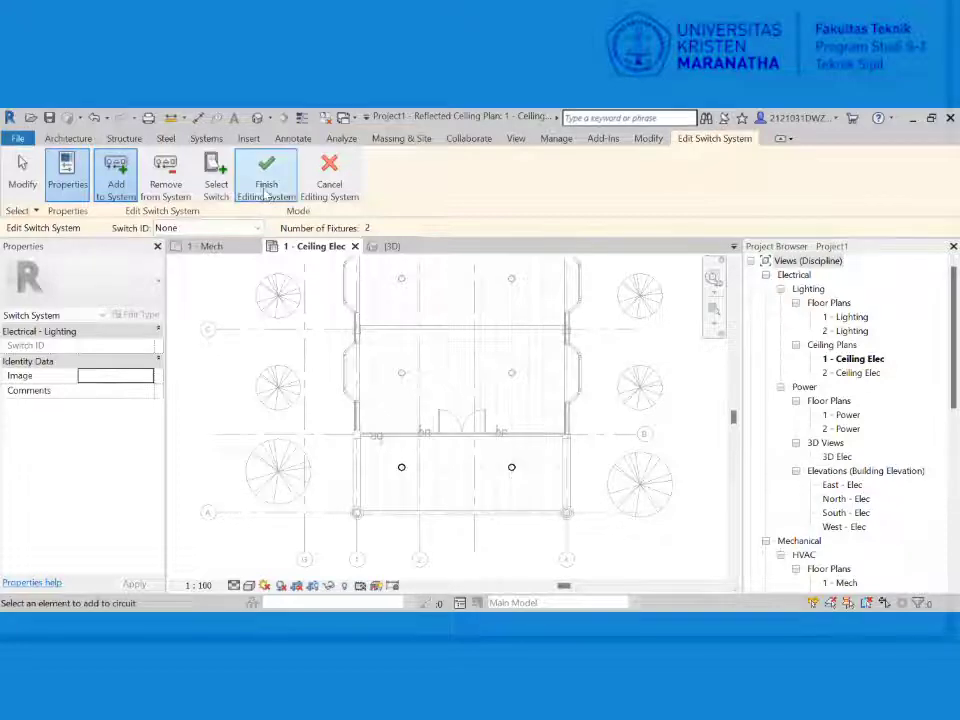
pyautogui.click(217, 168)
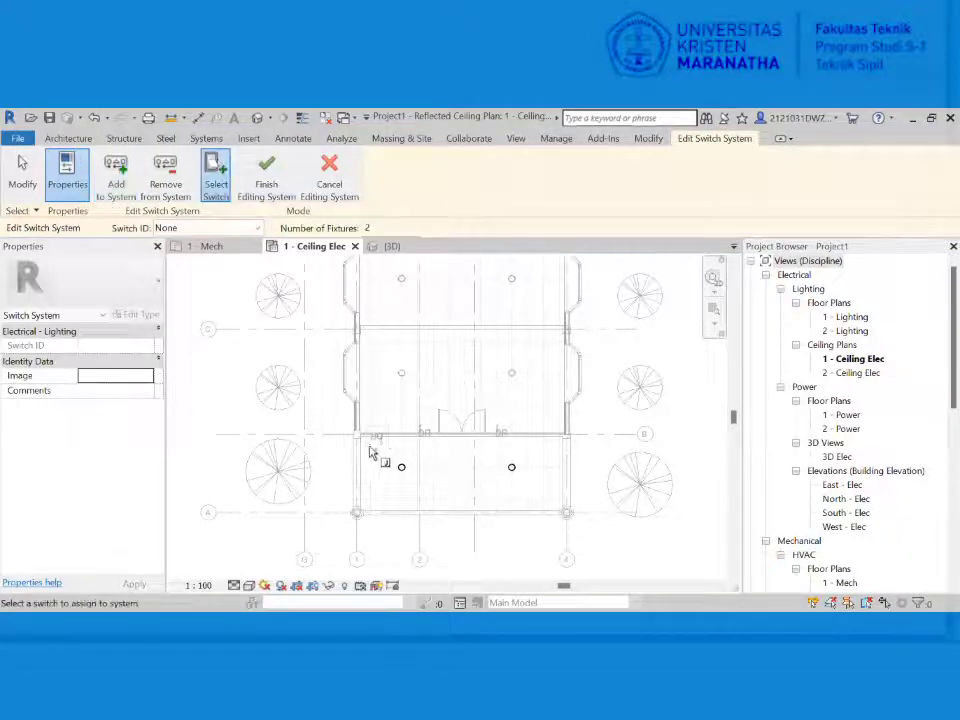
pyautogui.click(376, 443)
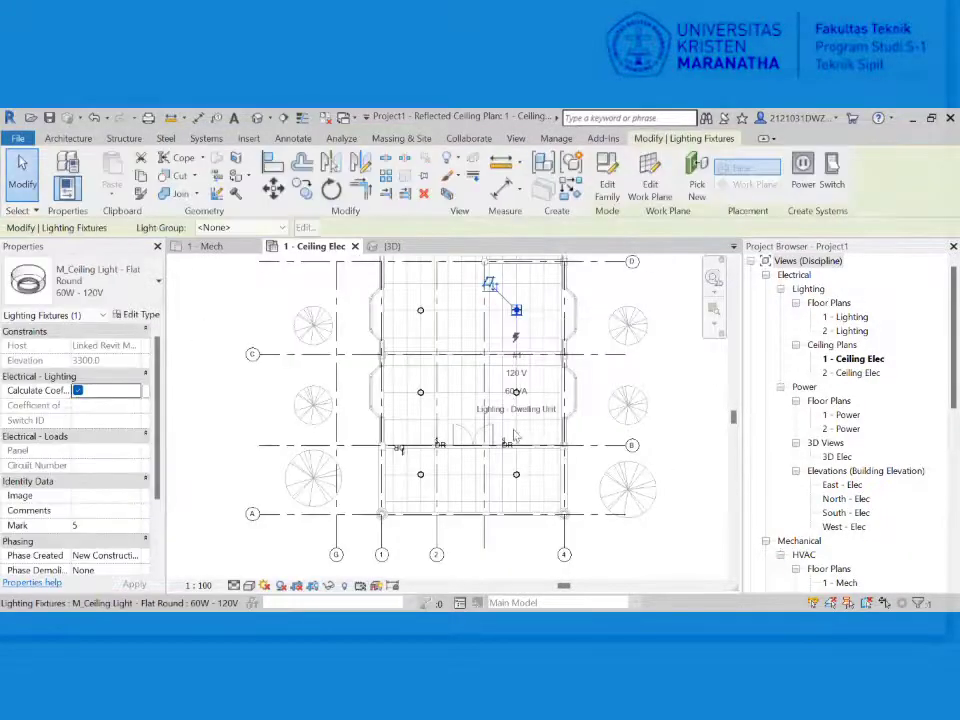
# - Create a switch system for the two main-room ceiling lights nearest grid 4, assigned to the Door switch east of the double door
pyautogui.click(831, 174)
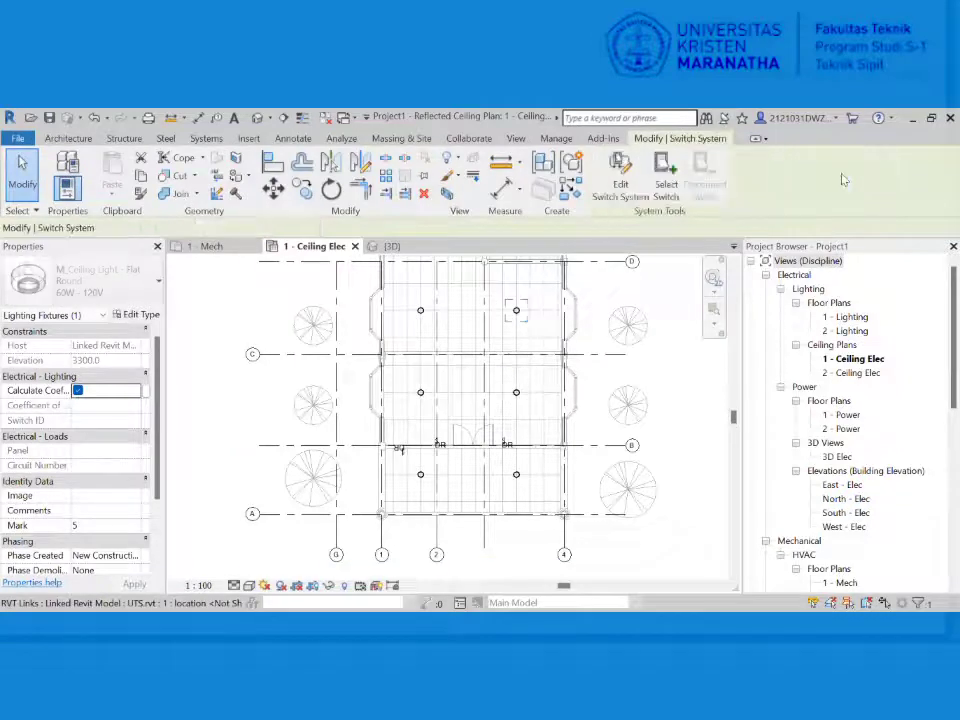
pyautogui.click(620, 178)
pyautogui.click(520, 393)
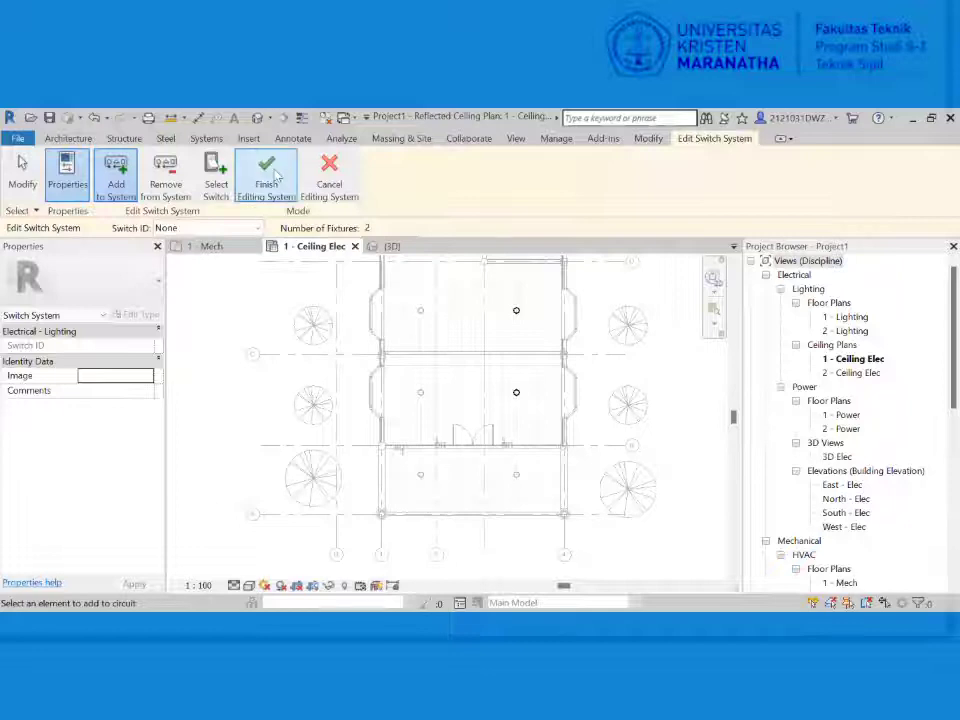
pyautogui.click(208, 158)
pyautogui.click(508, 443)
pyautogui.click(282, 186)
# - Create a switch system for the two ceiling lights in the northeast room between grids E and F, assigned to the Door switch on grid E
pyautogui.scroll(-5, 474, 290)
pyautogui.moveTo(483, 392); pyautogui.dragTo(476, 508, button='middle')
pyautogui.scroll(6, 480, 368)
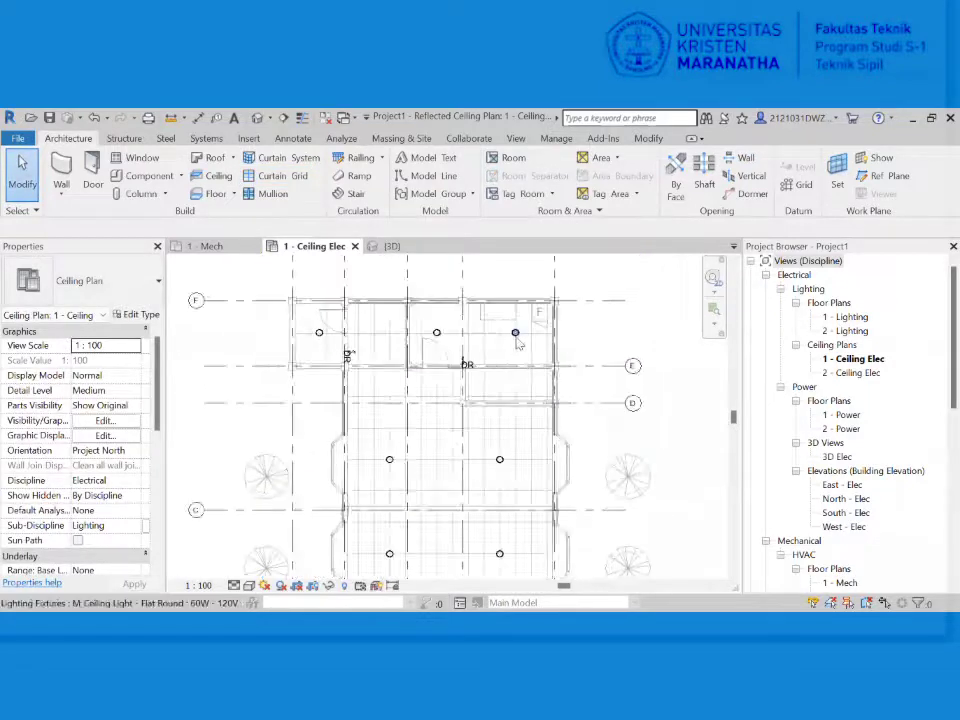
pyautogui.click(516, 340)
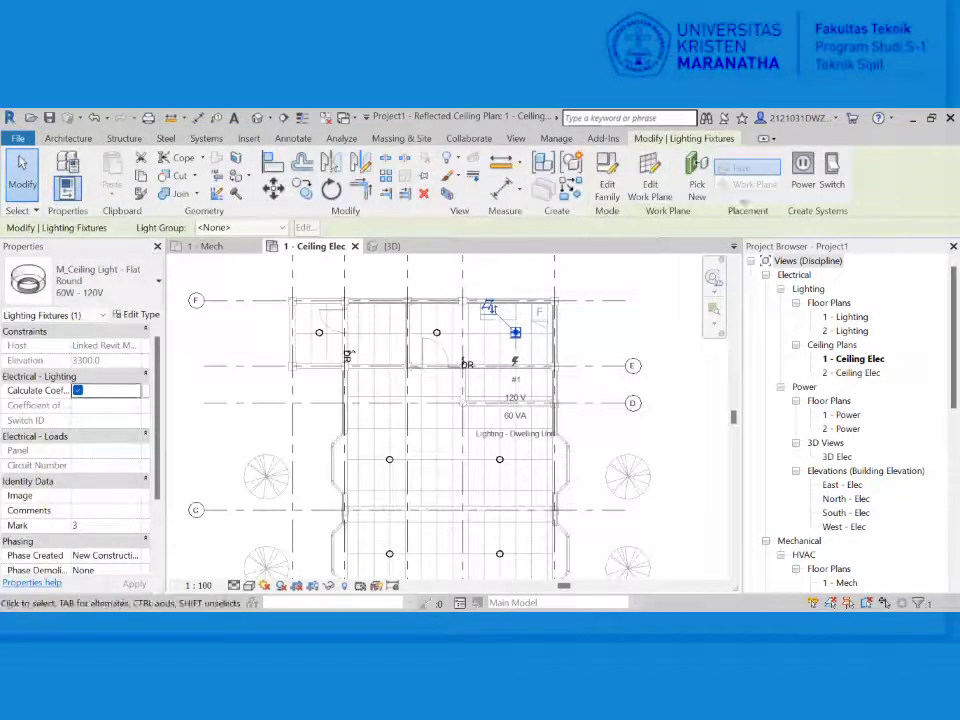
pyautogui.click(828, 172)
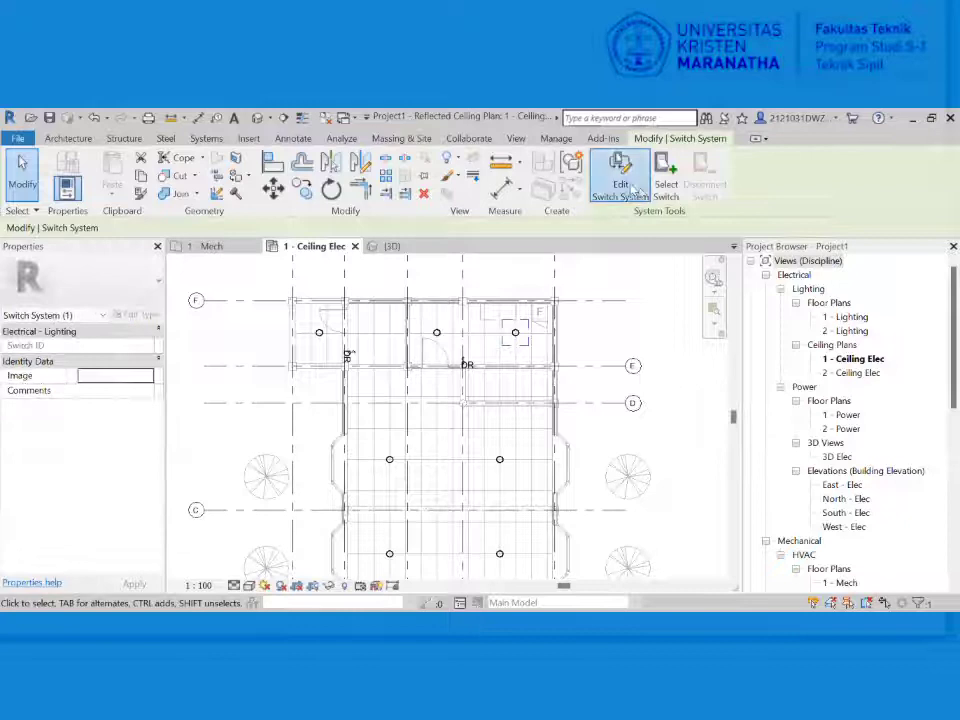
pyautogui.click(624, 188)
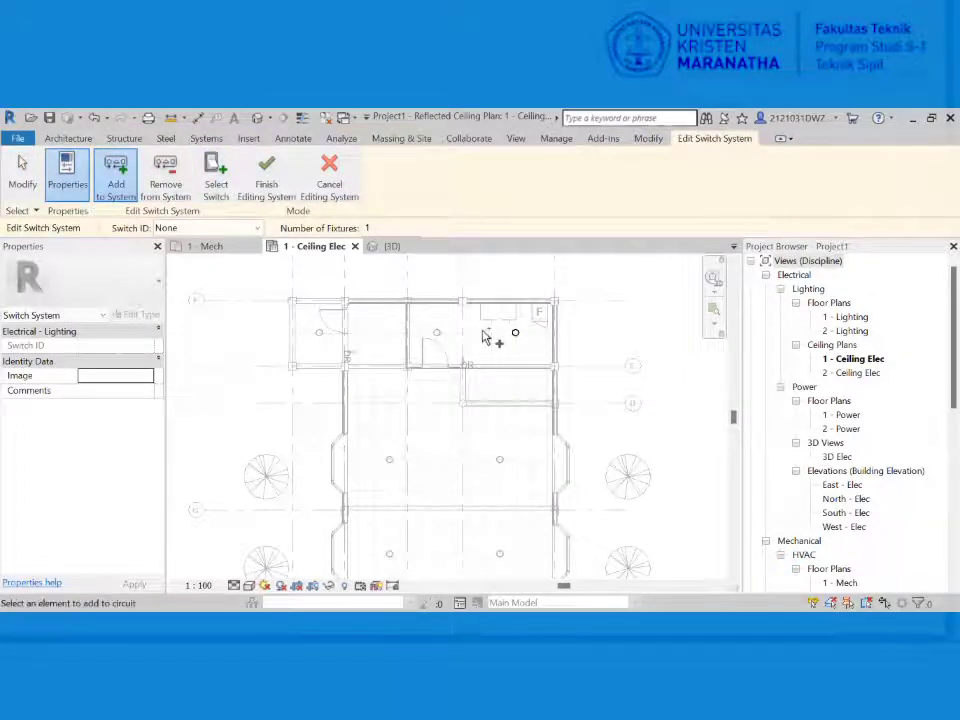
pyautogui.click(440, 338)
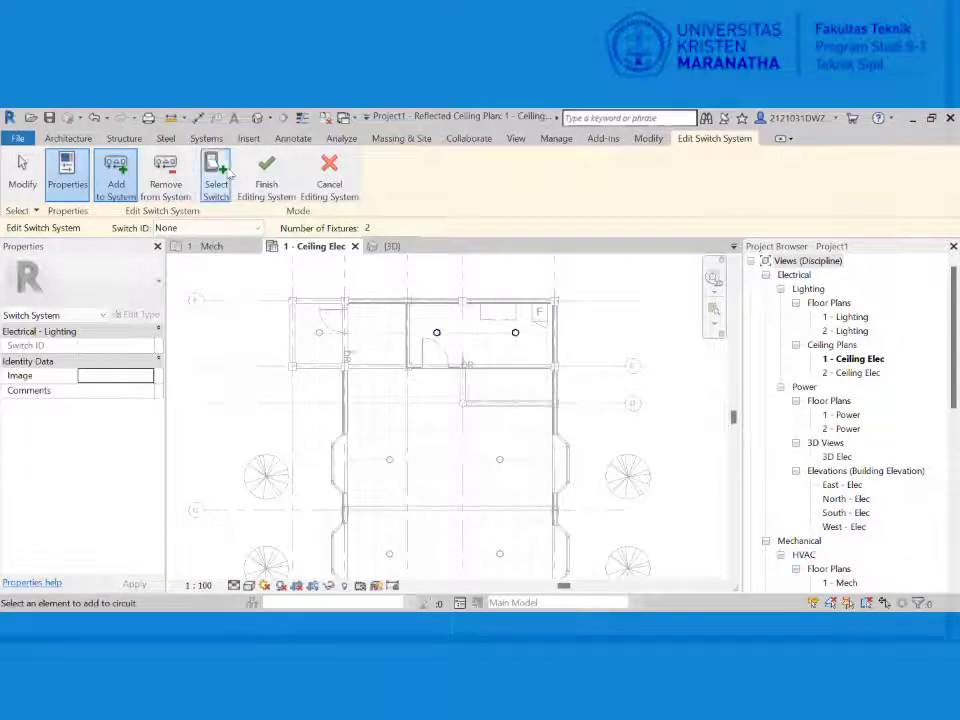
pyautogui.click(222, 180)
pyautogui.click(467, 364)
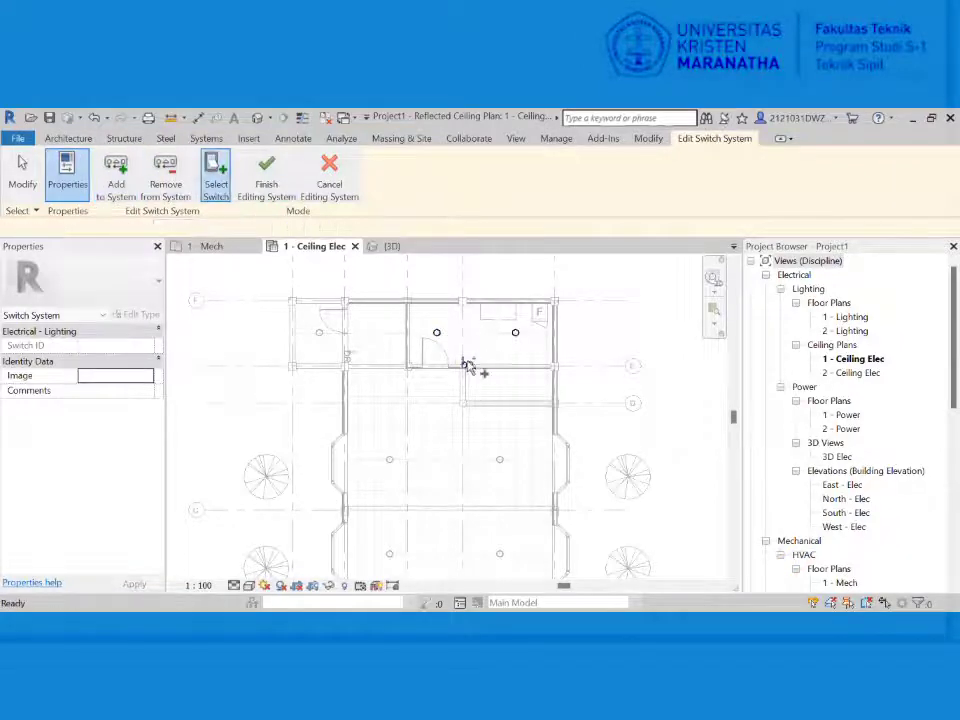
pyautogui.click(268, 190)
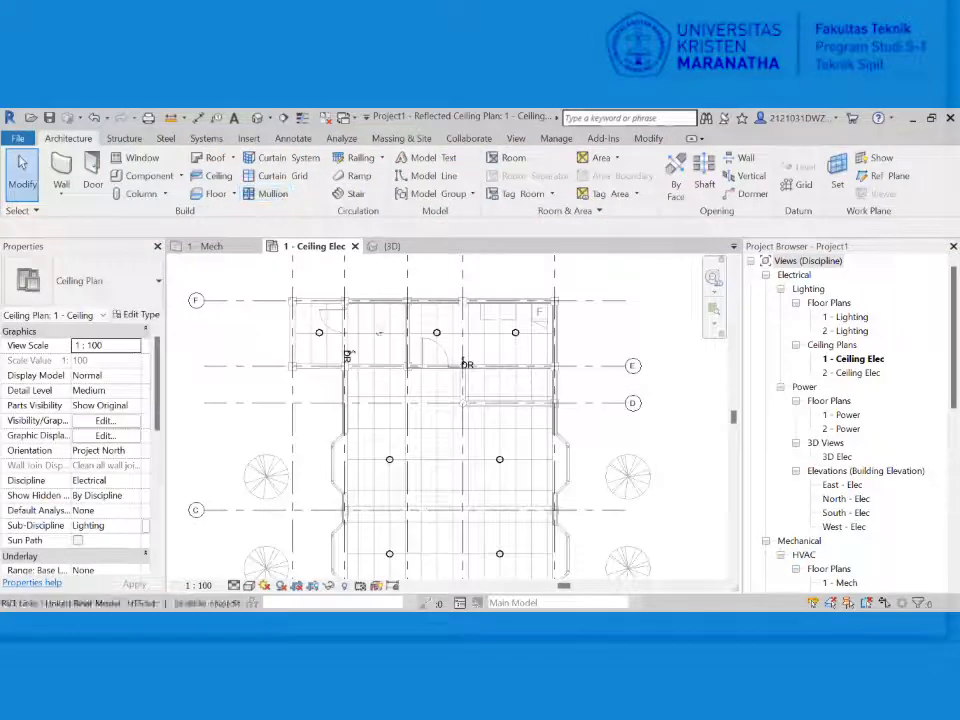
# - Create a switch system for the single light in the small northwest room and assign the Door switch on its east wall
pyautogui.click(347, 354)
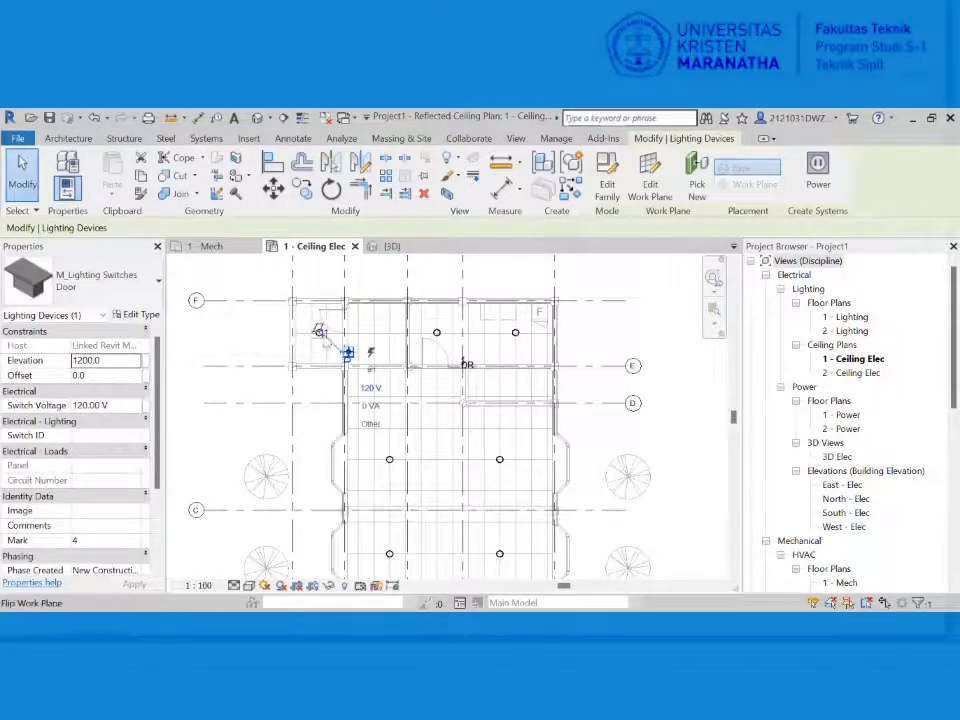
pyautogui.press('Escape')
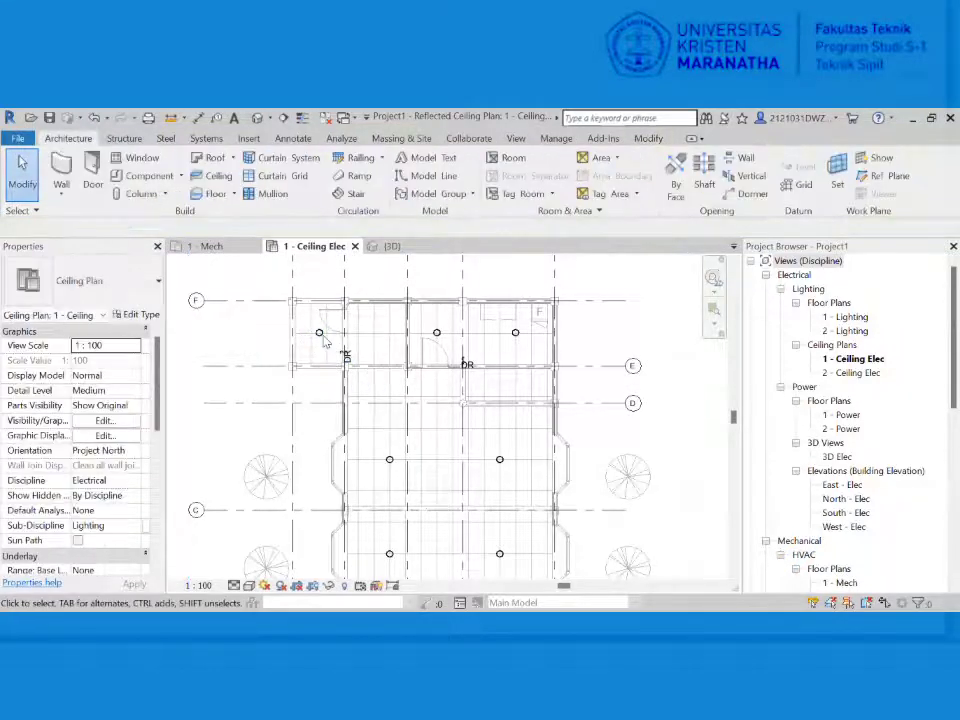
pyautogui.click(319, 331)
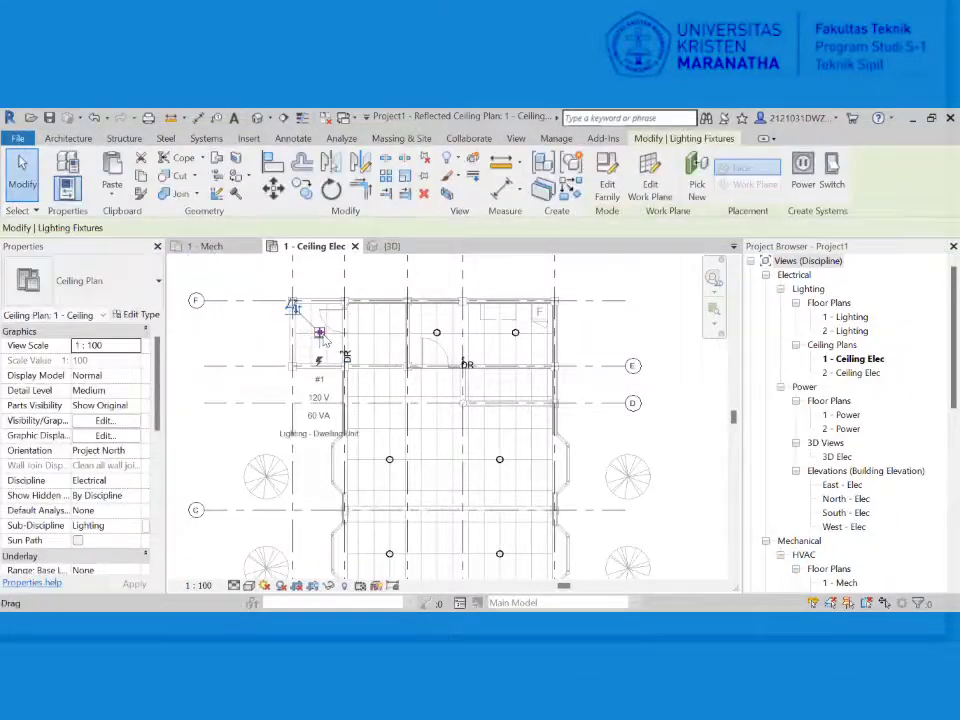
pyautogui.click(832, 172)
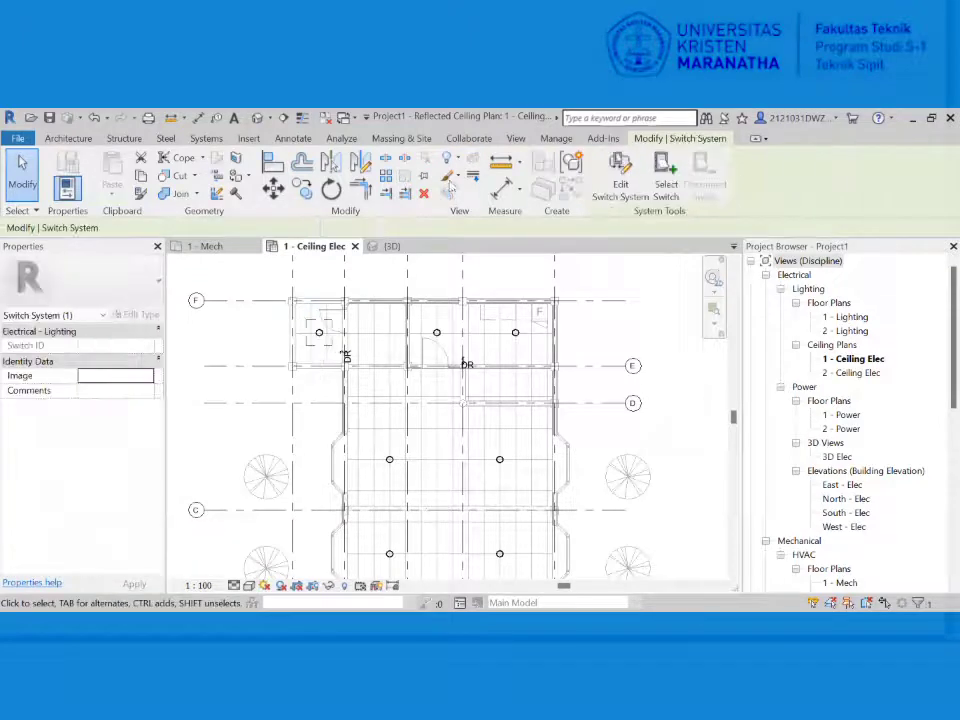
pyautogui.click(628, 186)
pyautogui.click(219, 192)
pyautogui.click(347, 355)
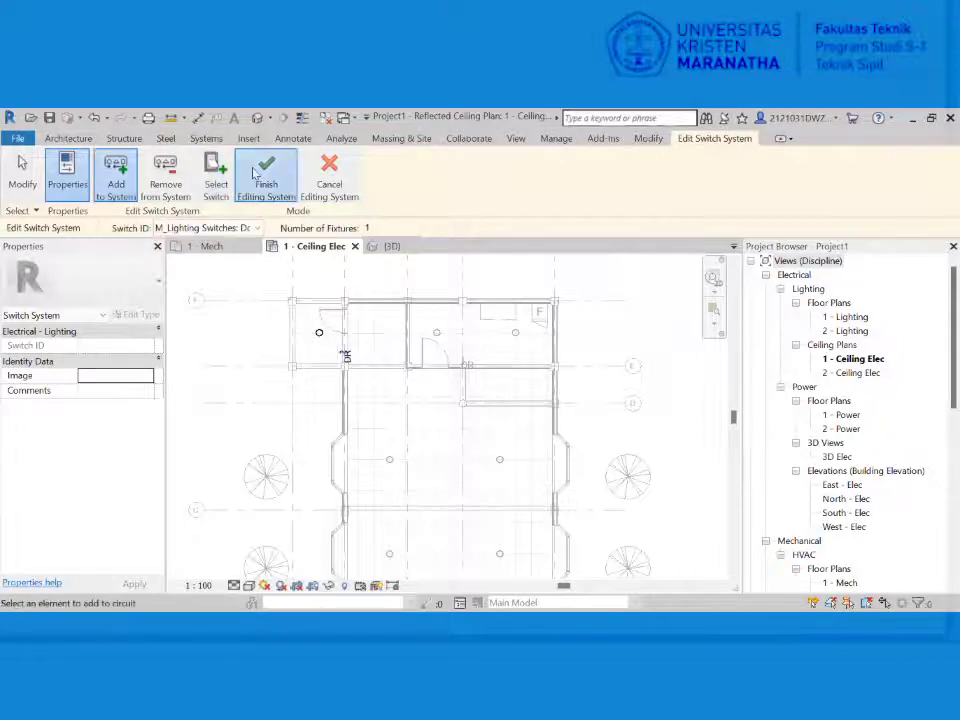
pyautogui.click(266, 178)
# - Open the 1 - Power floor plan of the Electrical discipline
pyautogui.scroll(-3, 428, 307)
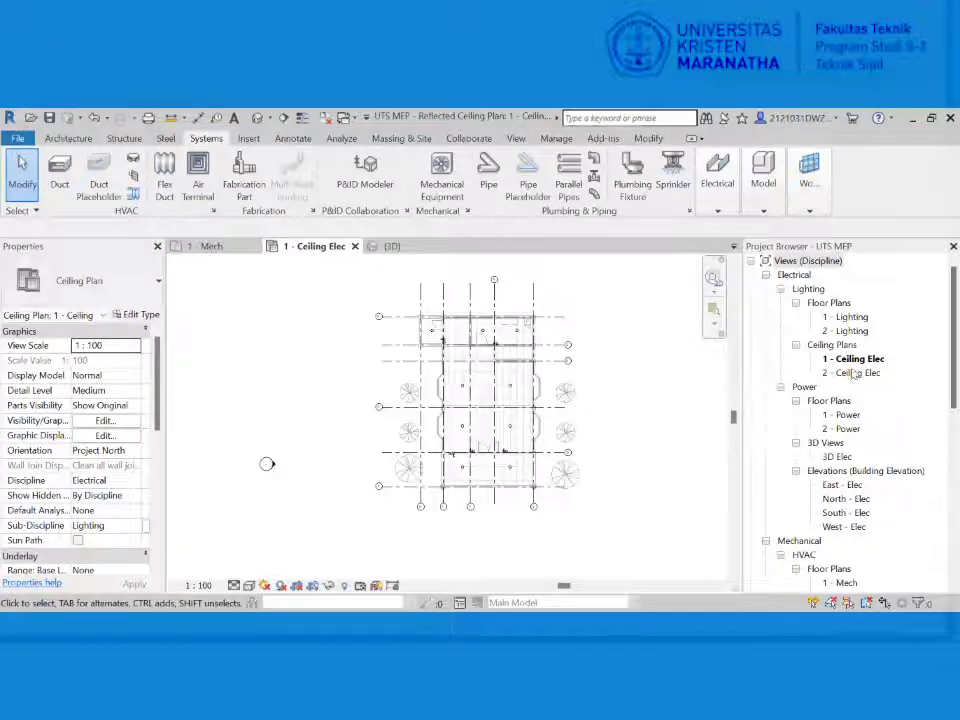
pyautogui.scroll(-1, 845, 390)
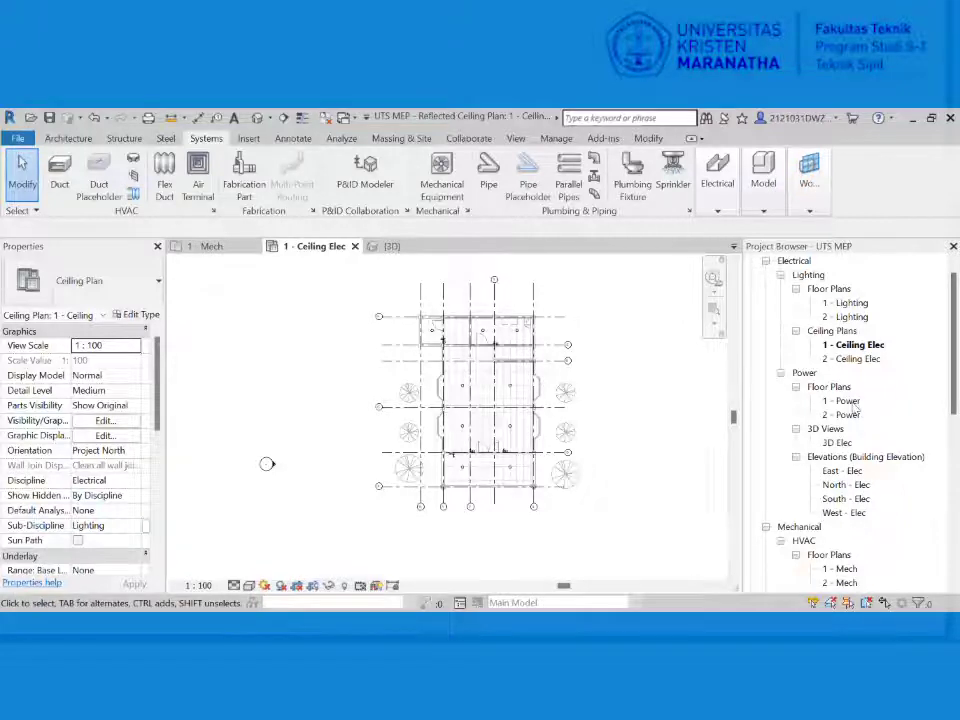
pyautogui.doubleClick(850, 401)
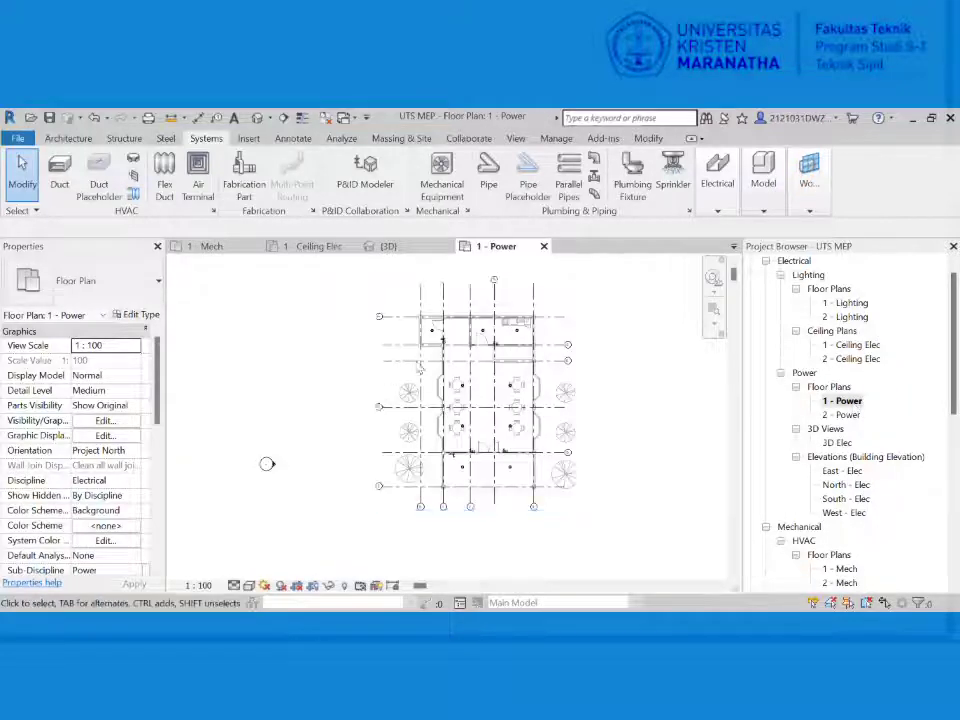
pyautogui.scroll(2, 500, 340)
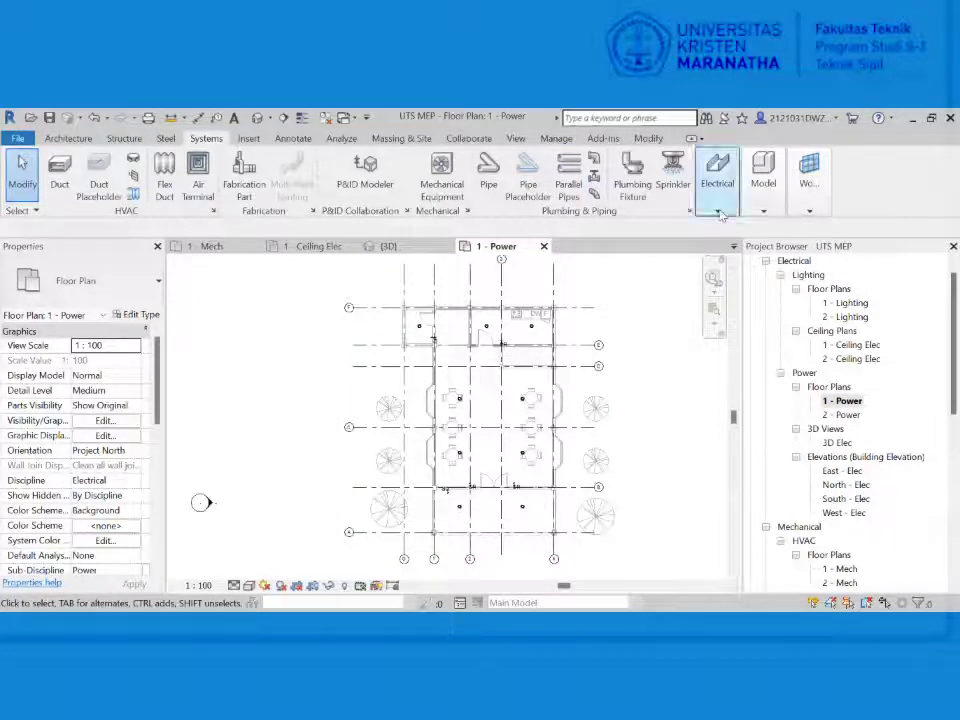
# - Start placing an Electrical Fixture device and review the available M_Duplex Receptacle types, keeping Standard
pyautogui.click(718, 175)
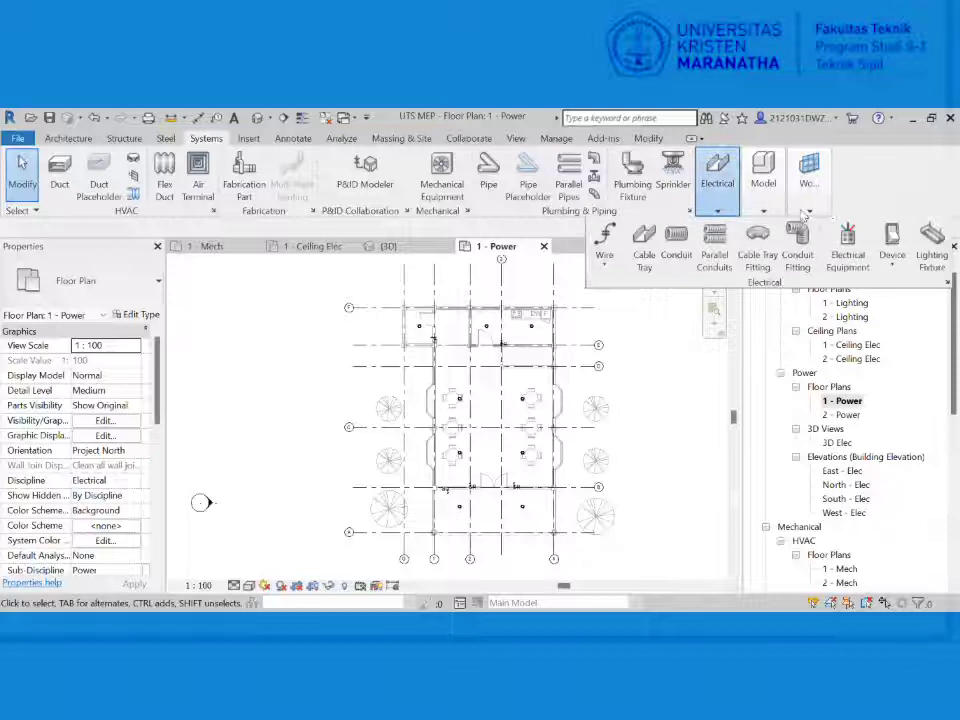
pyautogui.click(898, 264)
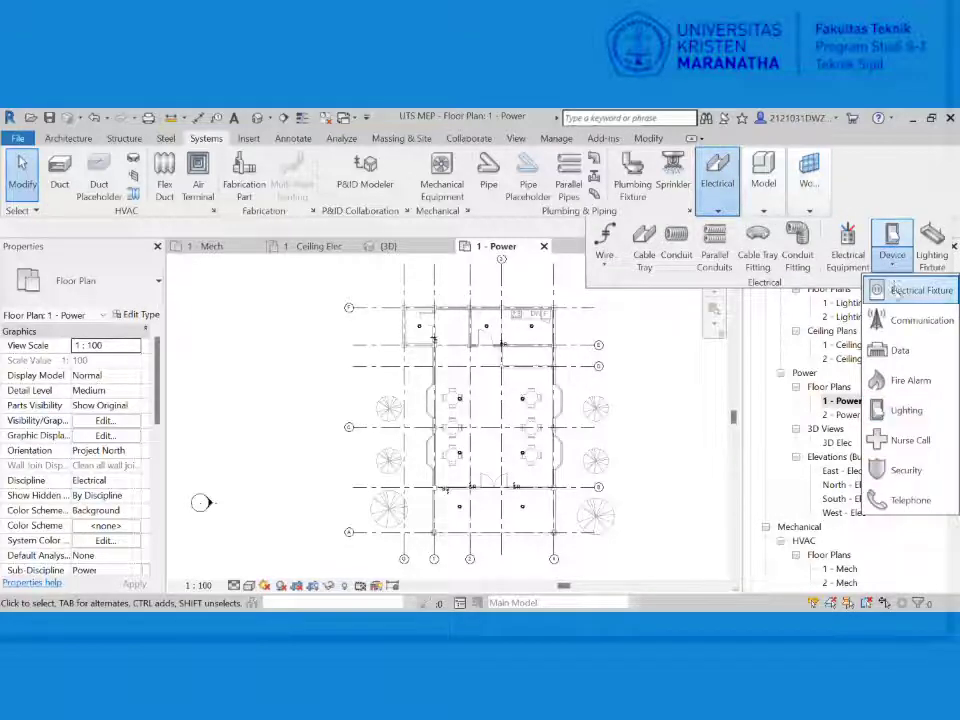
pyautogui.click(898, 293)
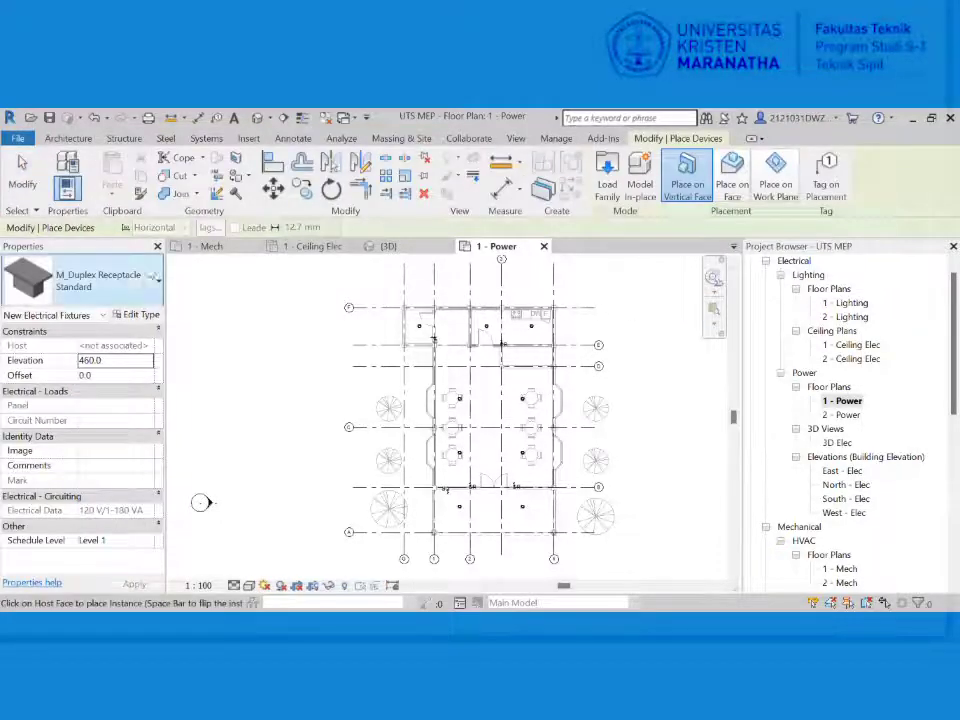
pyautogui.click(100, 280)
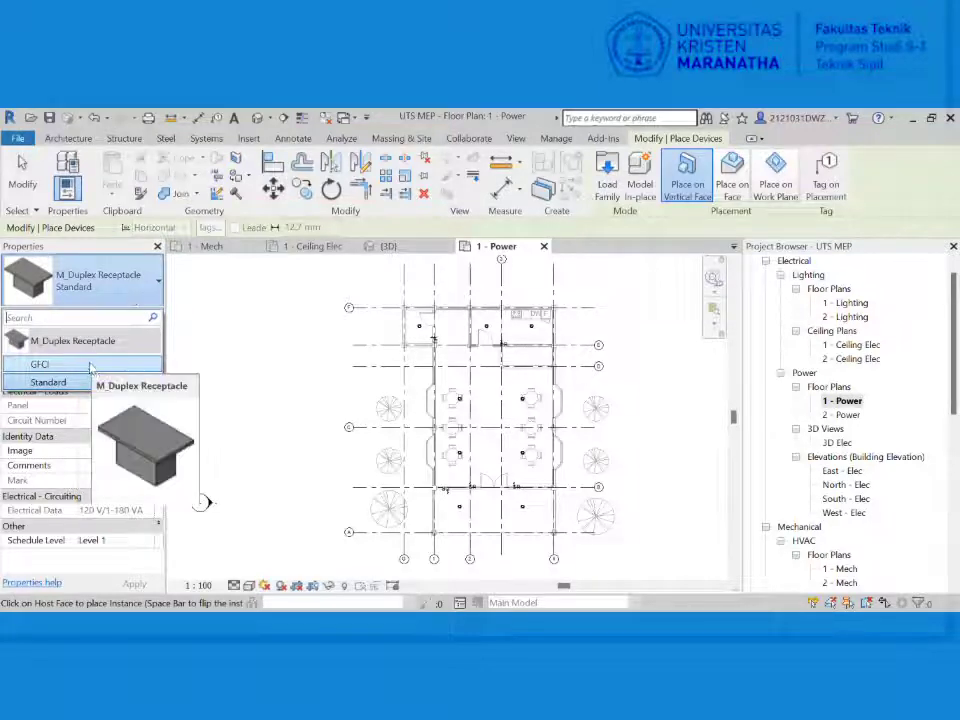
pyautogui.click(110, 298)
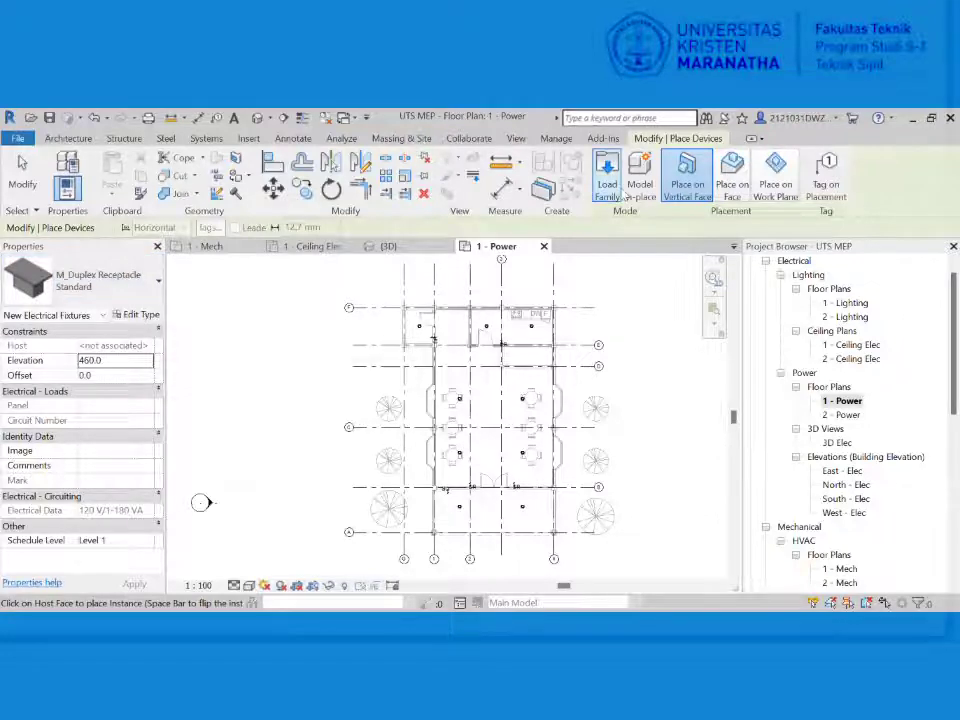
# - Browse the family library from US Metric to Electrical > MEP > Electric Power > Terminals for loading a receptacle family
pyautogui.click(620, 190)
pyautogui.click(432, 217)
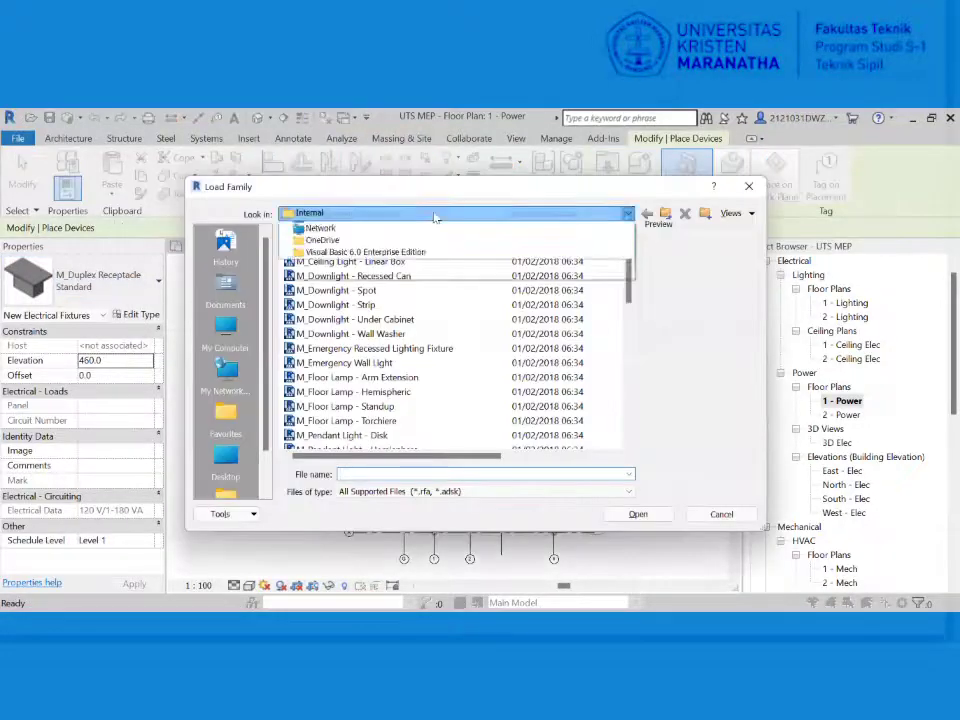
pyautogui.click(398, 313)
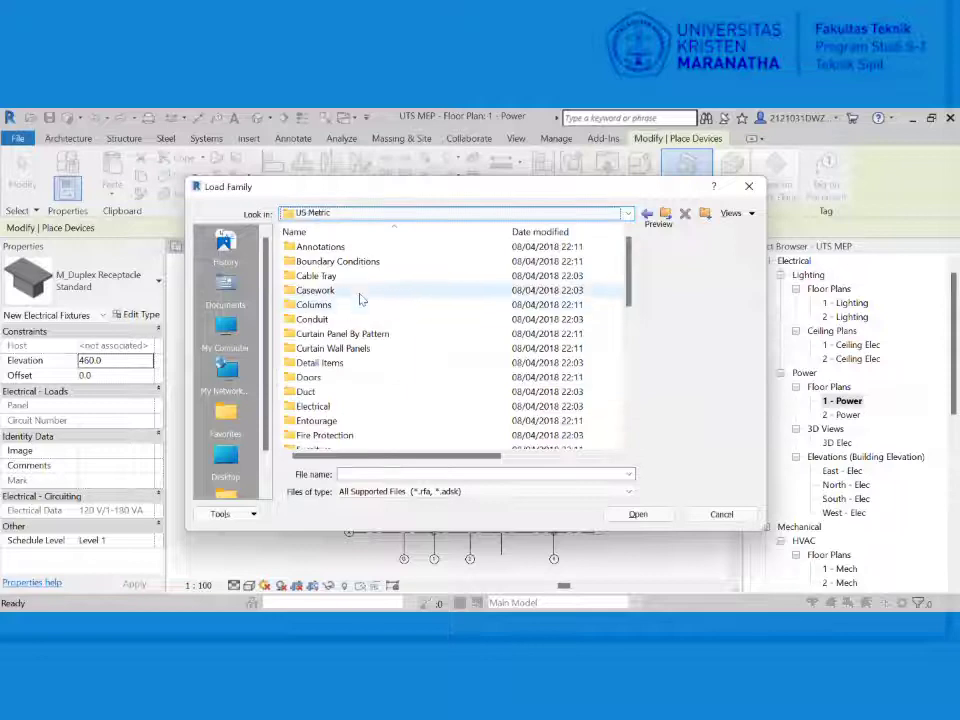
pyautogui.scroll(-3, 355, 363)
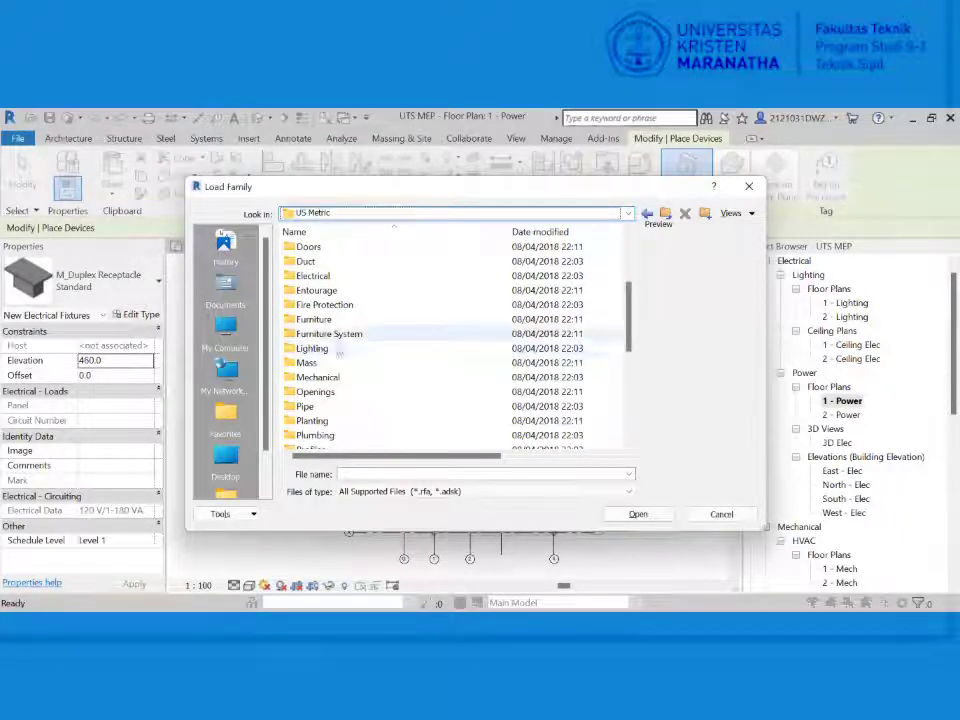
pyautogui.scroll(-2, 325, 375)
pyautogui.scroll(3, 322, 378)
pyautogui.scroll(-3, 320, 381)
pyautogui.scroll(-1, 321, 380)
pyautogui.scroll(2, 318, 372)
pyautogui.scroll(2, 324, 340)
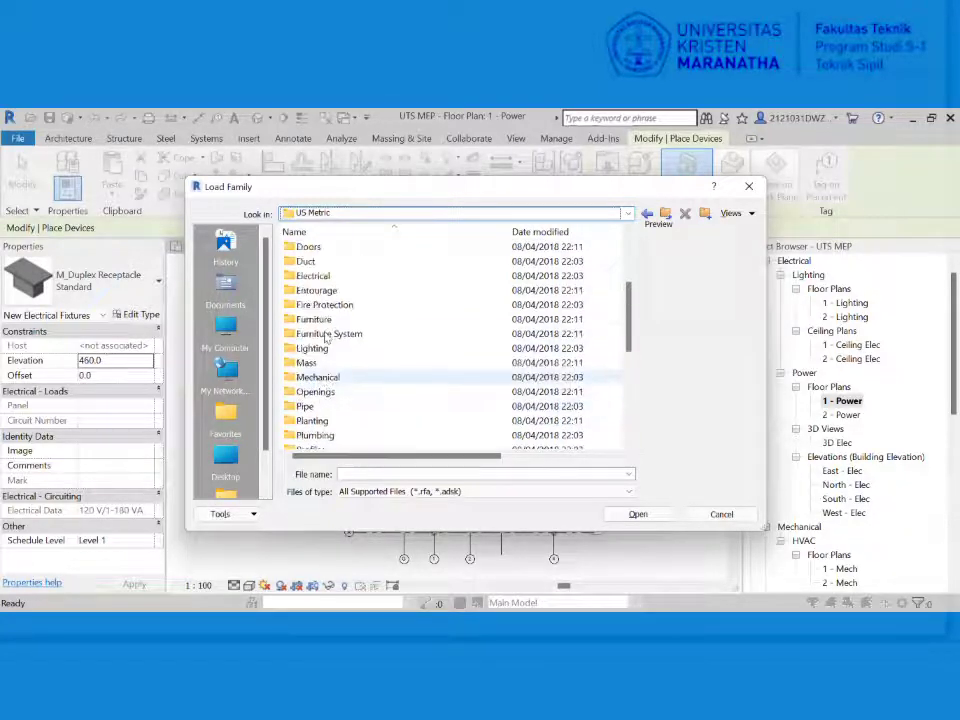
pyautogui.doubleClick(318, 321)
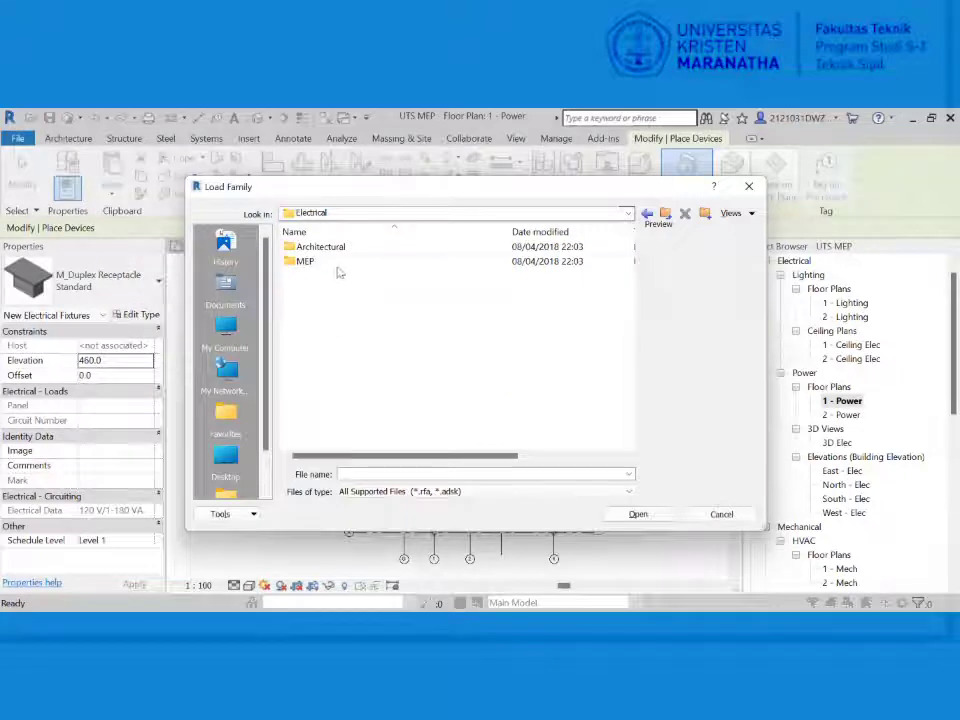
pyautogui.doubleClick(305, 261)
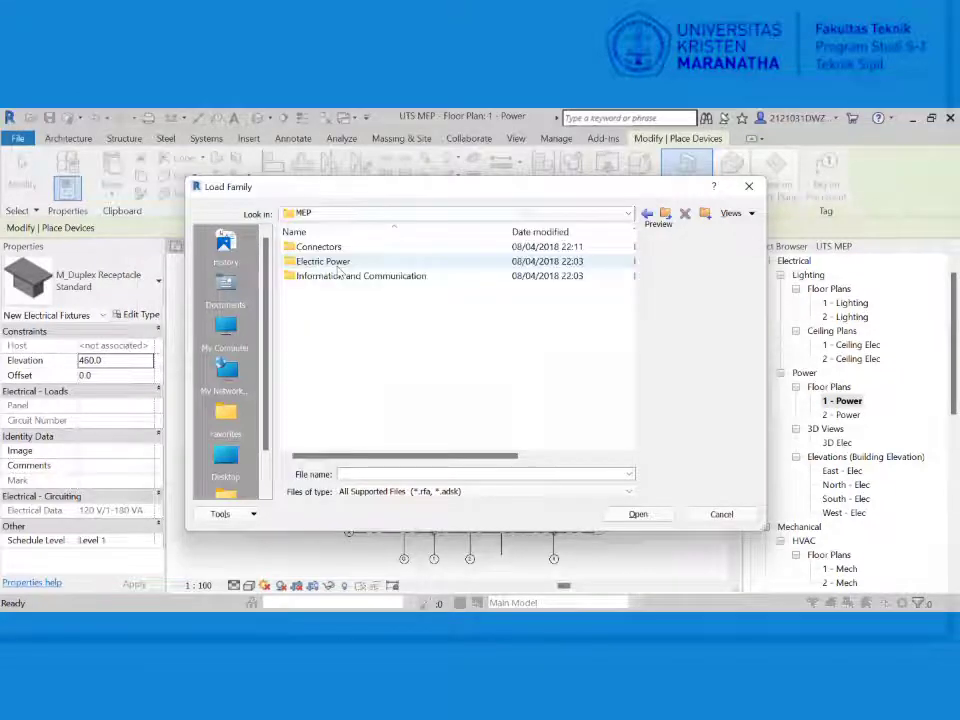
pyautogui.doubleClick(360, 264)
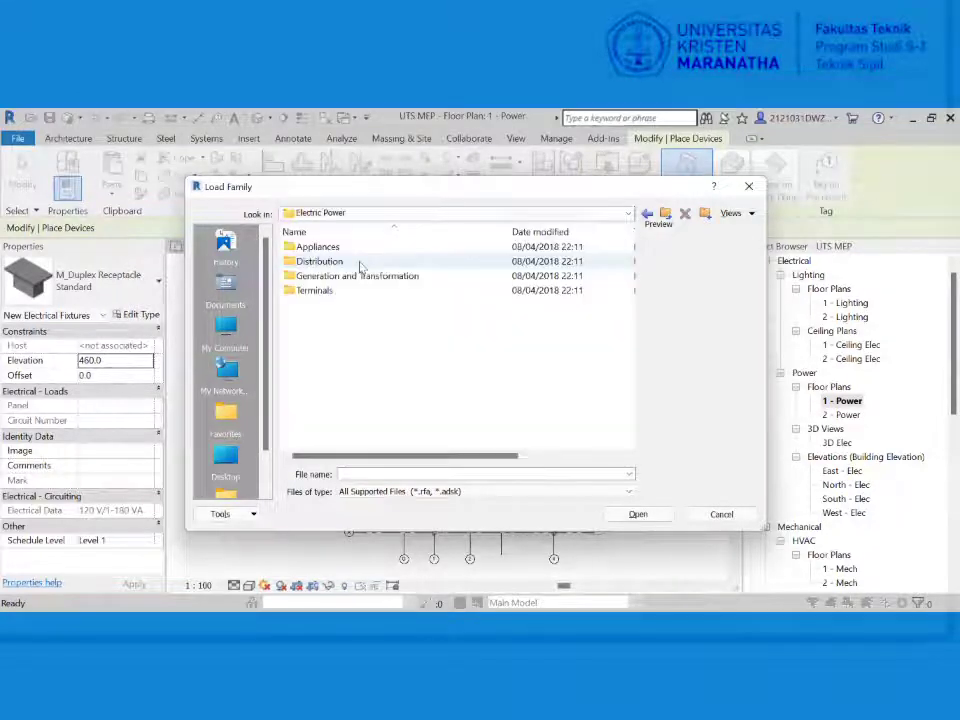
pyautogui.doubleClick(330, 290)
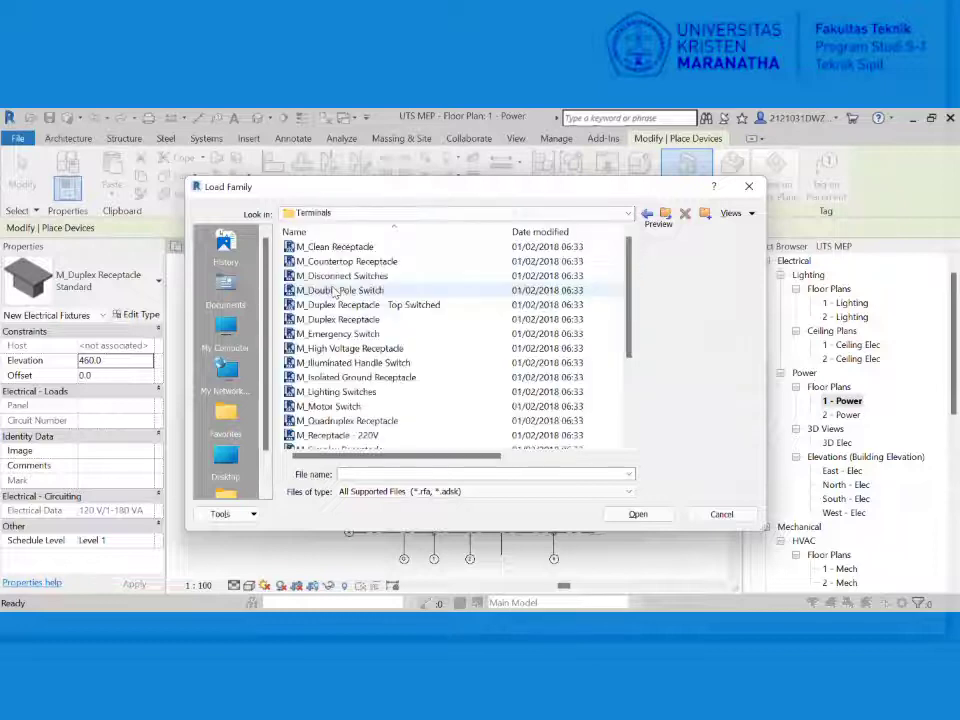
# - Load the M_Receptacle - 220V family from the Terminals folder
pyautogui.scroll(-3, 330, 340)
pyautogui.scroll(3, 358, 350)
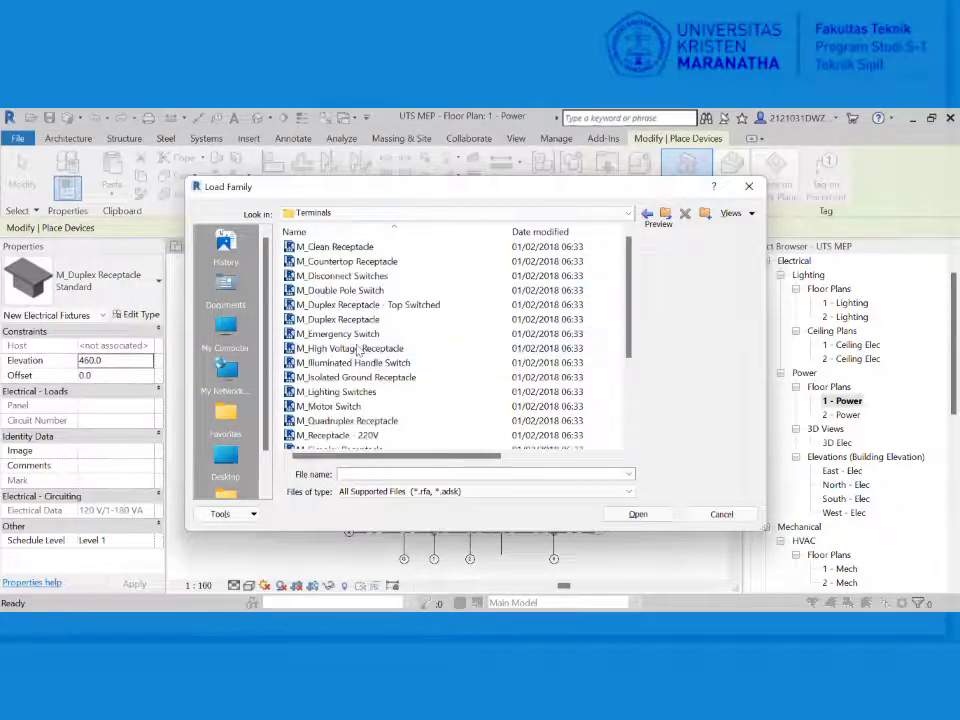
pyautogui.scroll(-3, 394, 320)
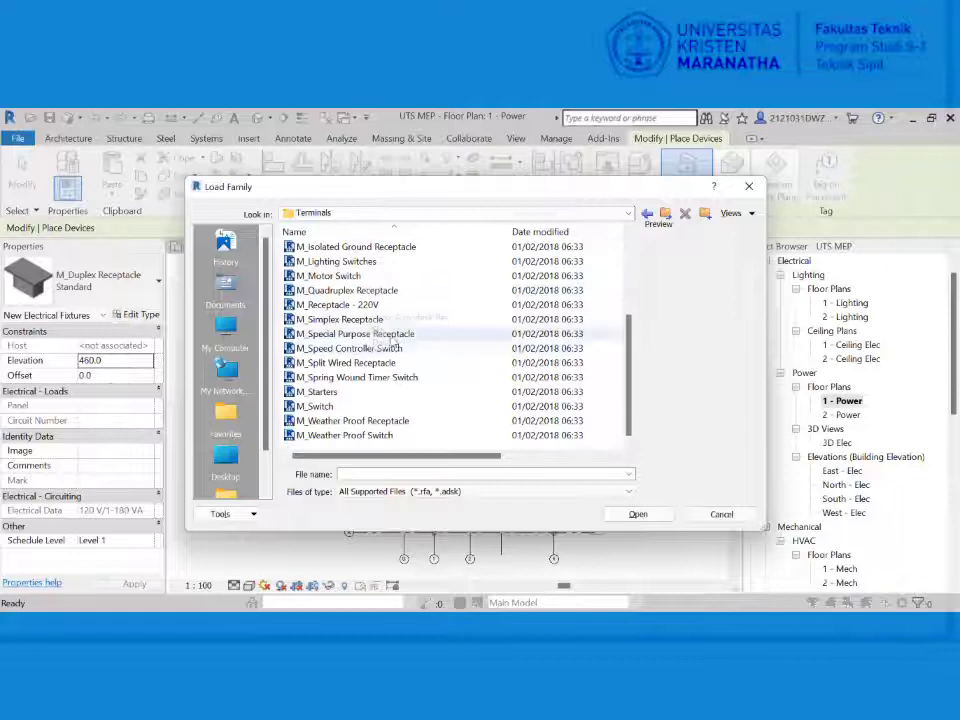
pyautogui.click(411, 306)
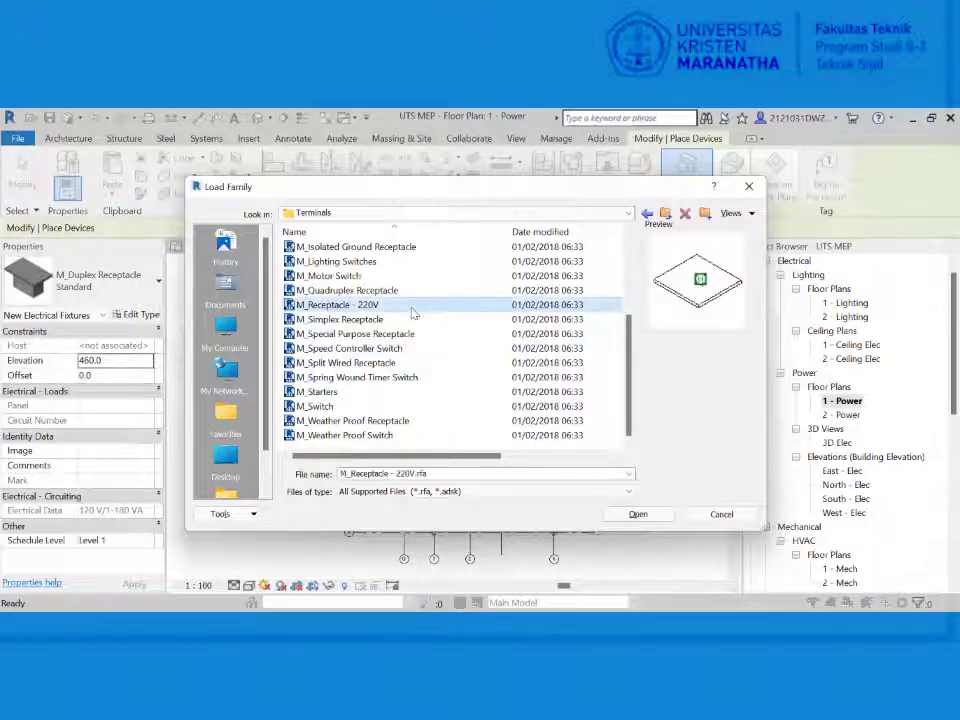
pyautogui.click(639, 514)
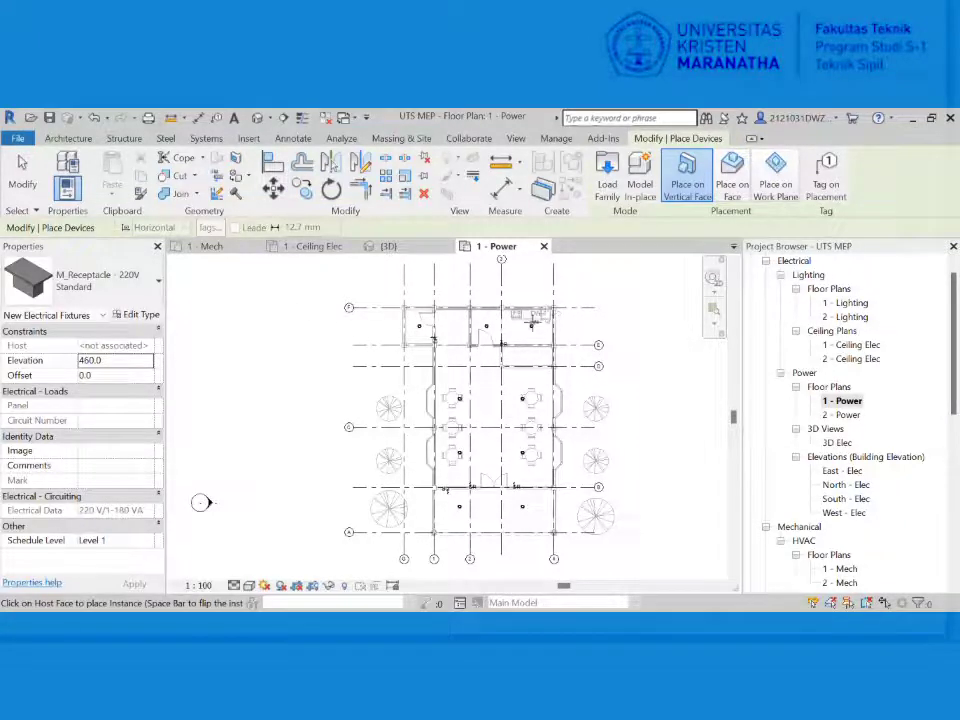
# - Place an M_Receptacle - 220V at 460 elevation on the grid 1 wall between grids A and B
pyautogui.scroll(2, 457, 343)
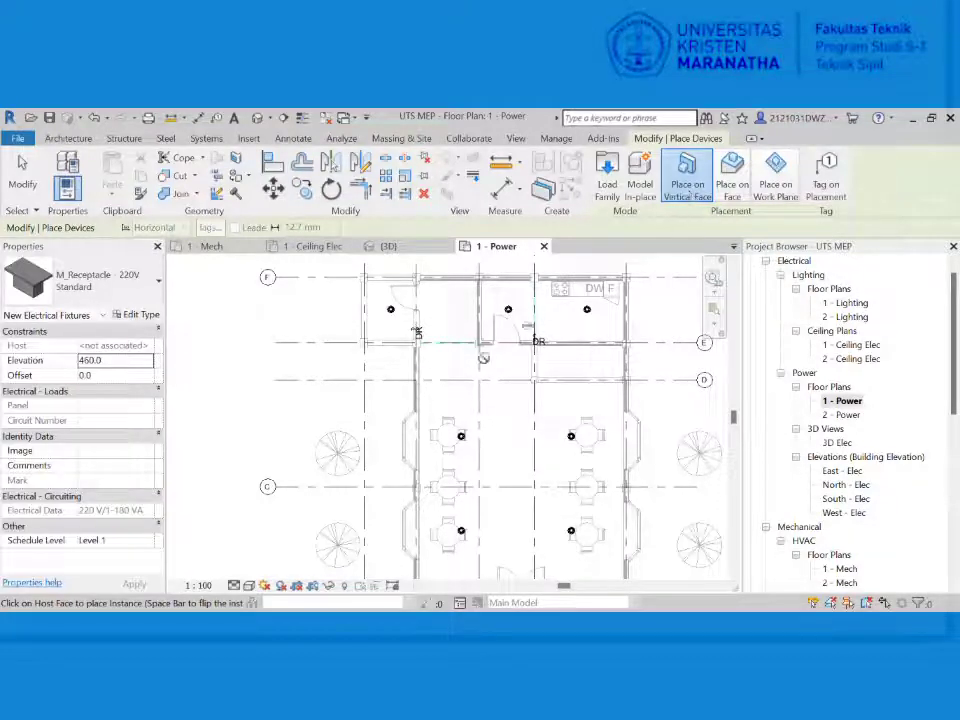
pyautogui.moveTo(448, 412); pyautogui.dragTo(403, 231, button='middle')
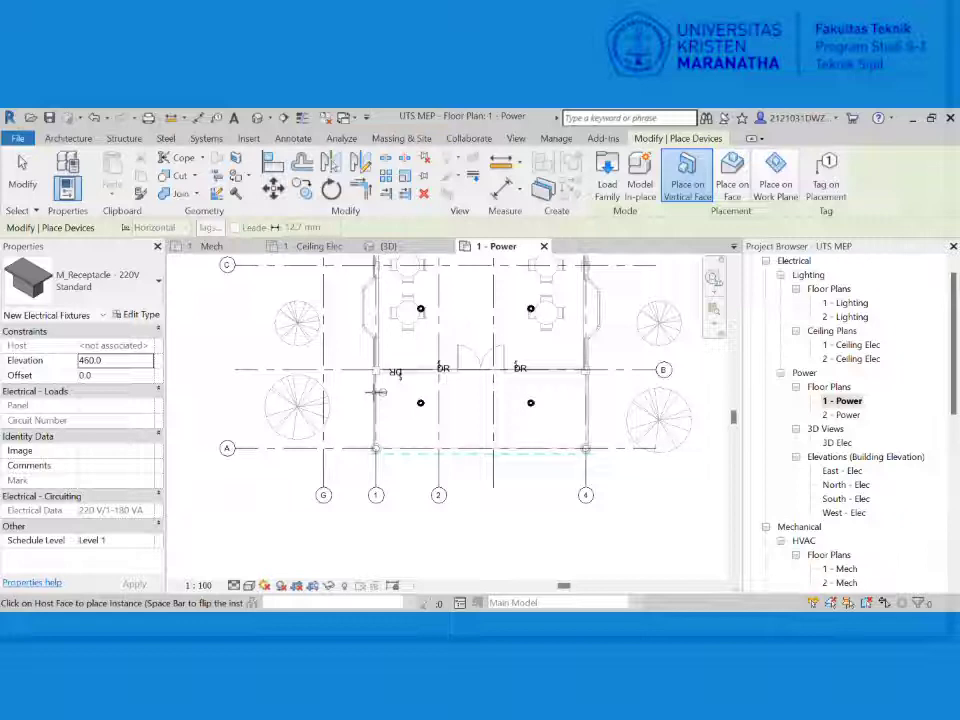
pyautogui.click(377, 392)
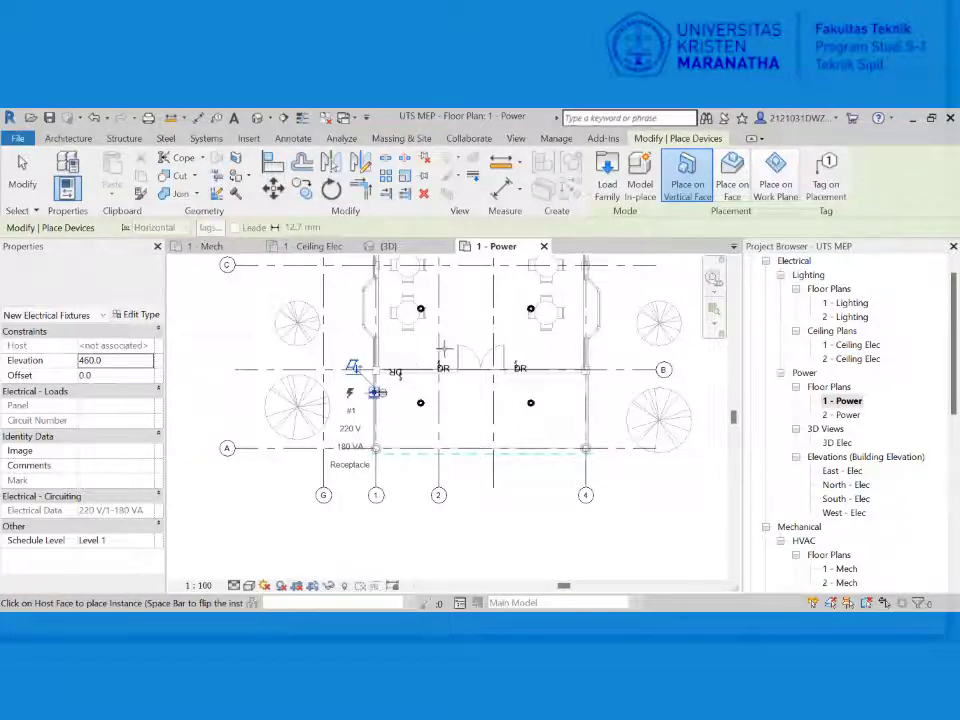
# - Place 220V receptacles on the grid B wall east of the double door, the grid F and E walls, and the east wall south of grid D
pyautogui.moveTo(483, 355); pyautogui.dragTo(457, 469, button='middle')
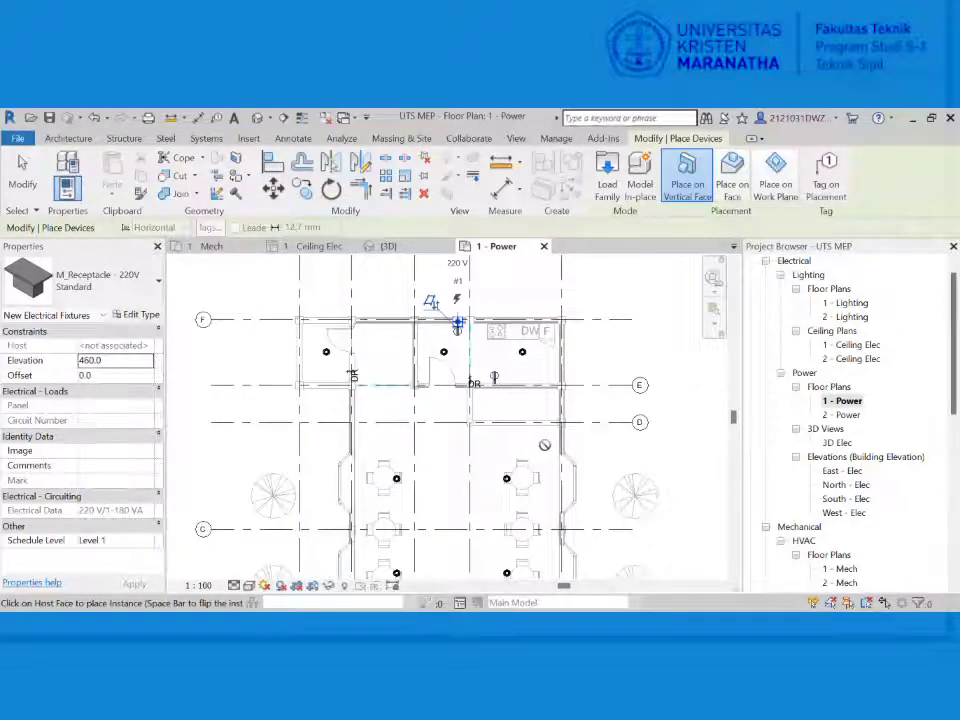
pyautogui.click(554, 431)
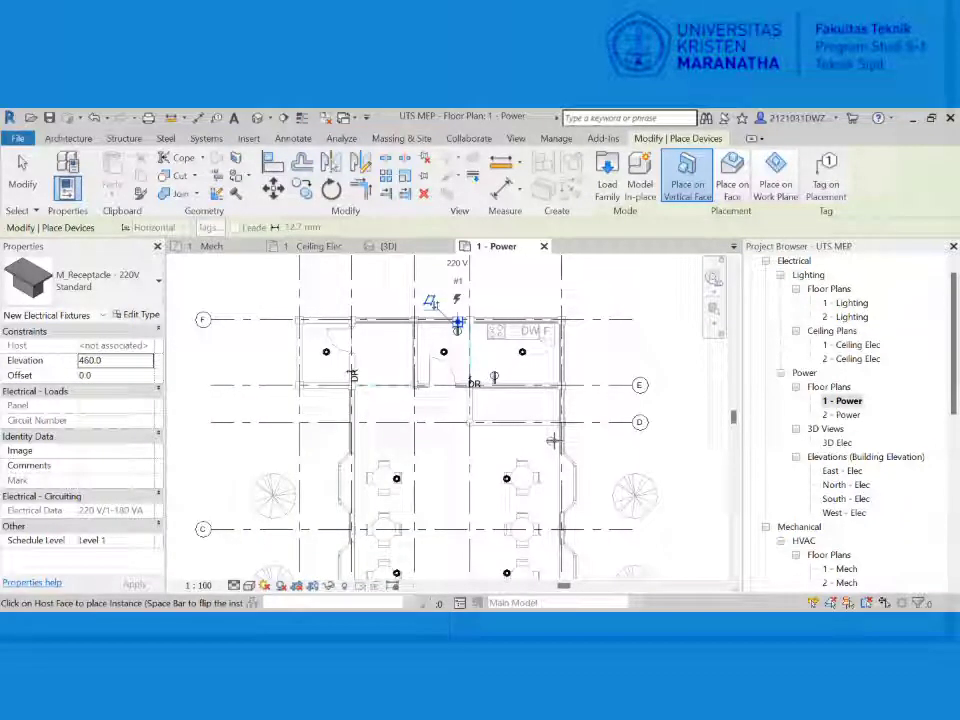
pyautogui.click(555, 441)
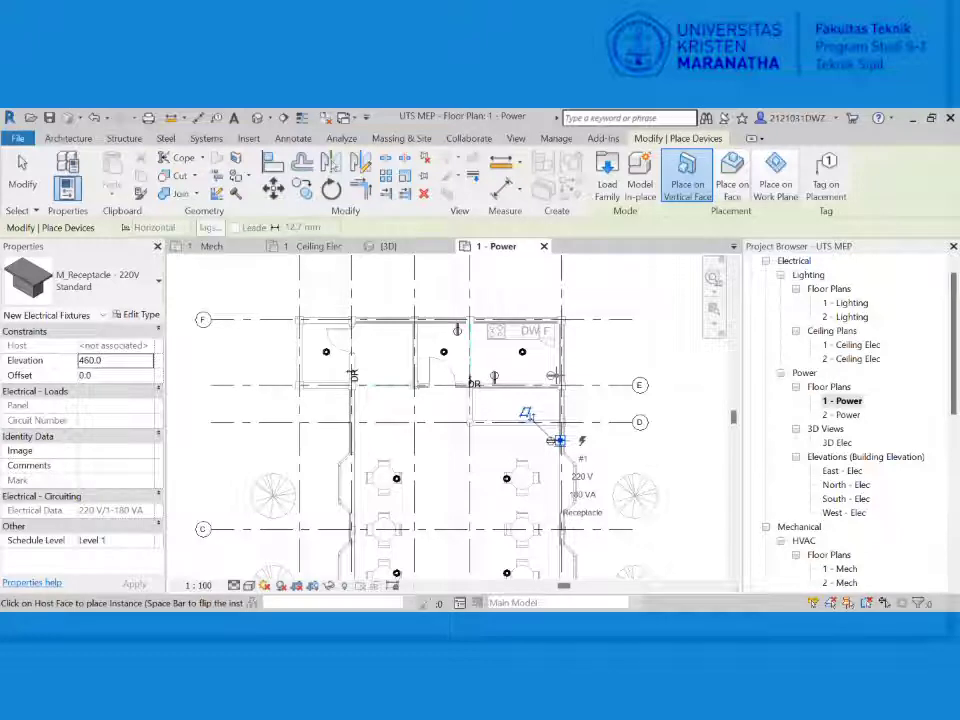
pyautogui.scroll(-3, 550, 392)
pyautogui.moveTo(550, 392); pyautogui.dragTo(556, 355, button='middle')
pyautogui.scroll(2, 600, 400)
pyautogui.press('Escape')
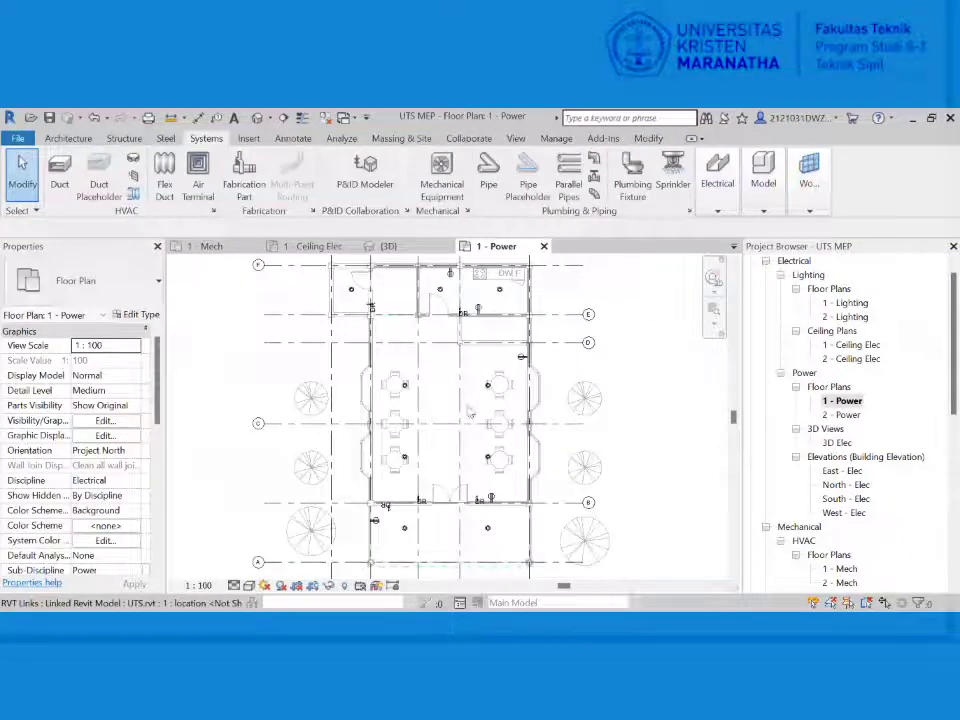
# - Inspect the placed receptacles across the floor plan and check the properties of the one on grid 1 between grids A and B
pyautogui.scroll(3, 405, 430)
pyautogui.scroll(-3, 437, 490)
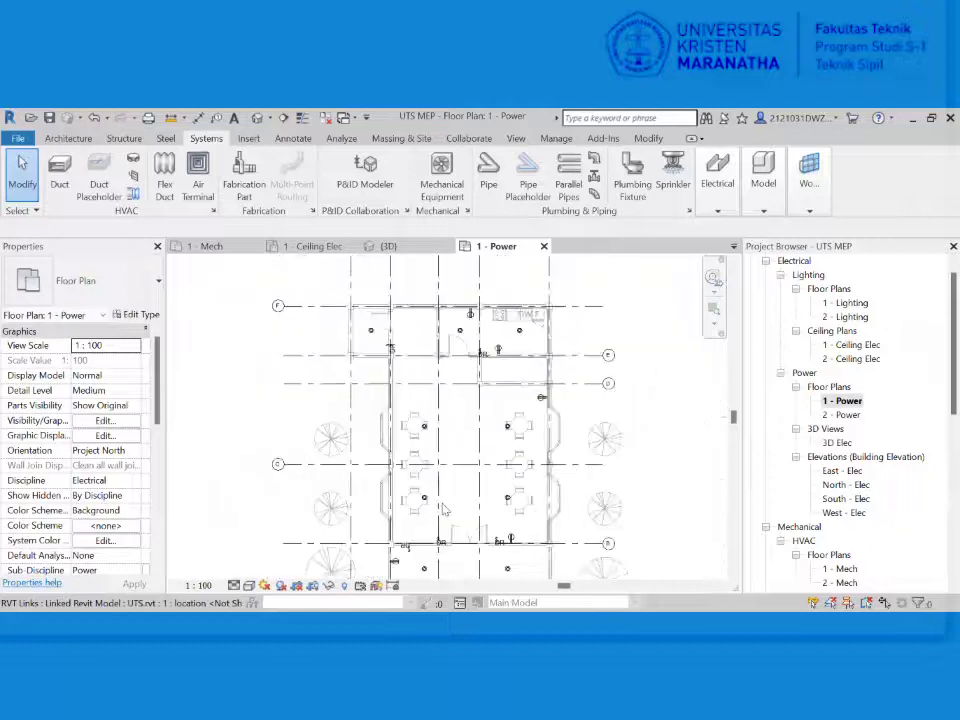
pyautogui.scroll(2, 398, 490)
pyautogui.scroll(-2, 398, 490)
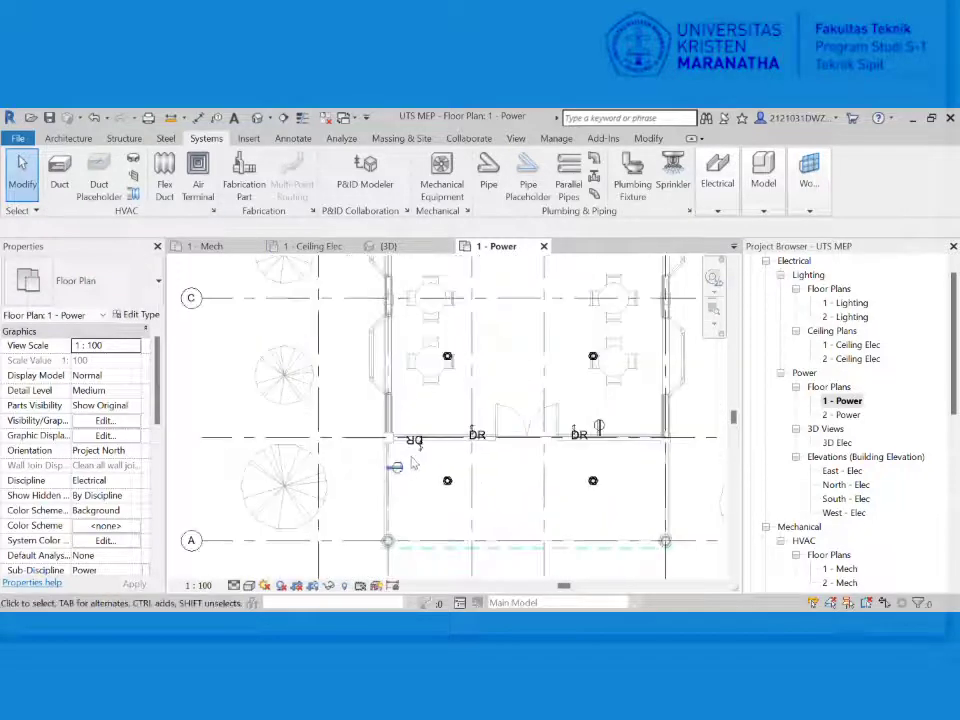
pyautogui.scroll(1, 392, 470)
pyautogui.click(388, 477)
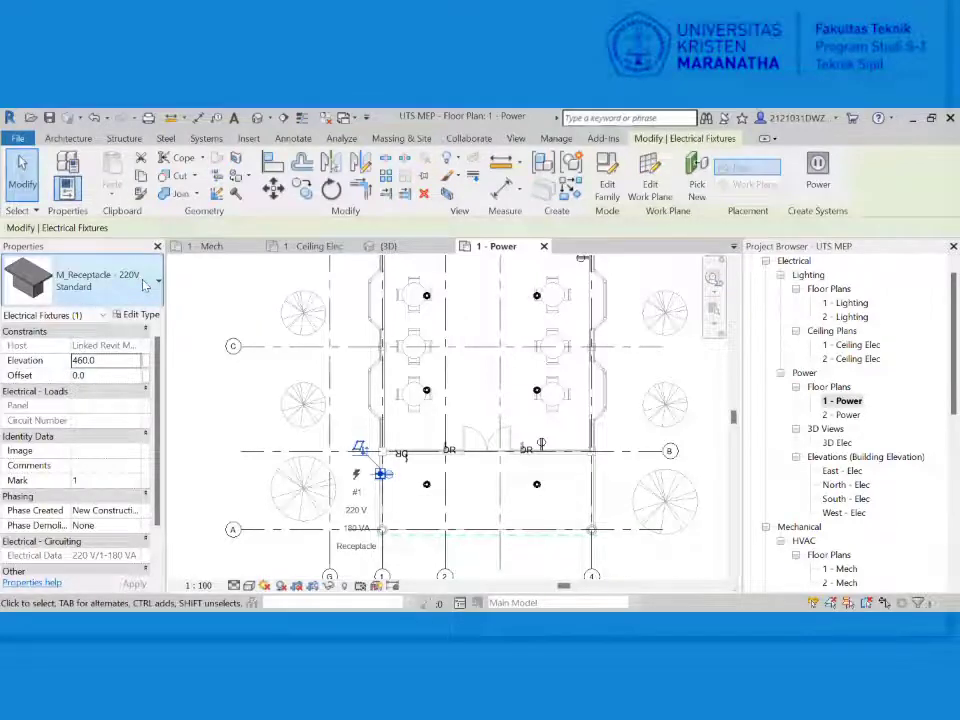
pyautogui.press('Escape')
pyautogui.moveTo(454, 459); pyautogui.dragTo(422, 484, button='middle')
pyautogui.click(357, 505)
pyautogui.scroll(-2, 357, 505)
pyautogui.press('Escape')
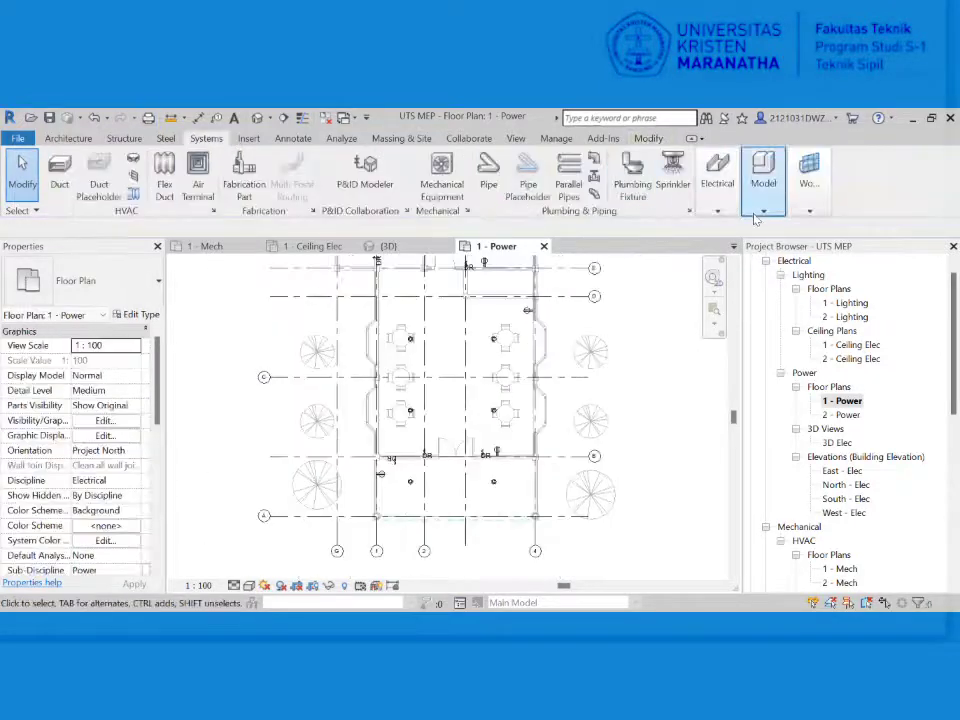
# - Add a voltage definition named 220 to the project's Electrical Settings
pyautogui.click(717, 180)
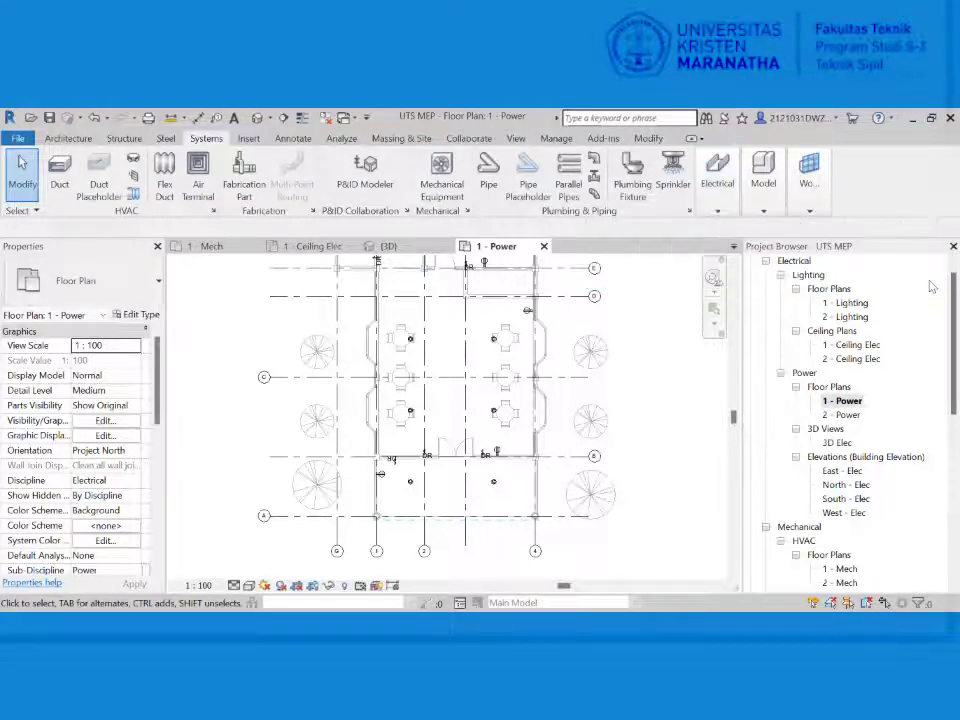
pyautogui.moveTo(717, 185)
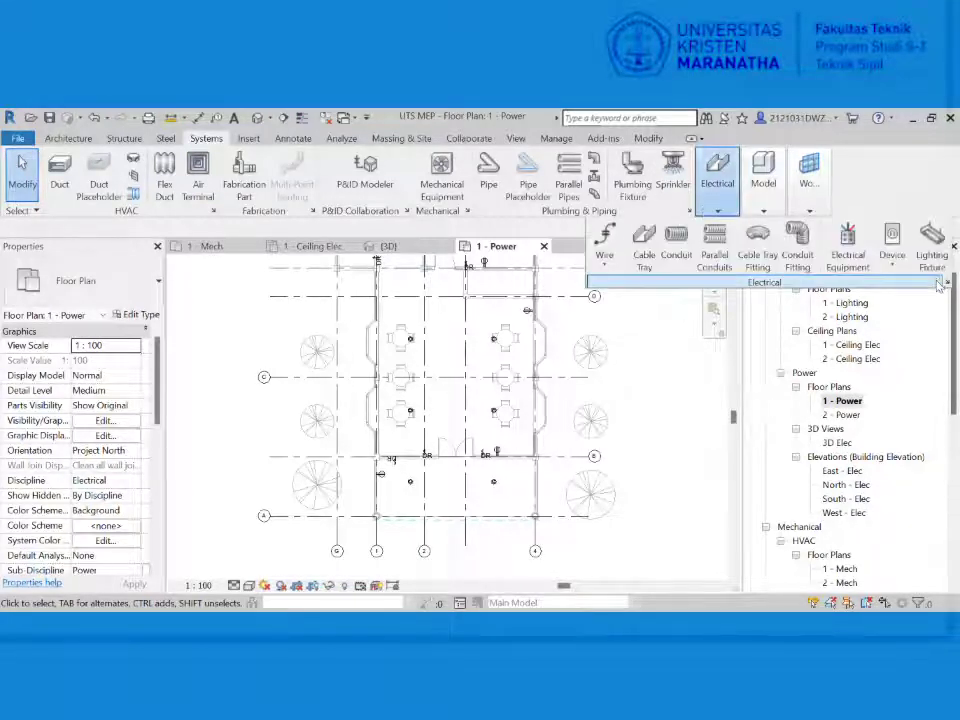
pyautogui.click(946, 283)
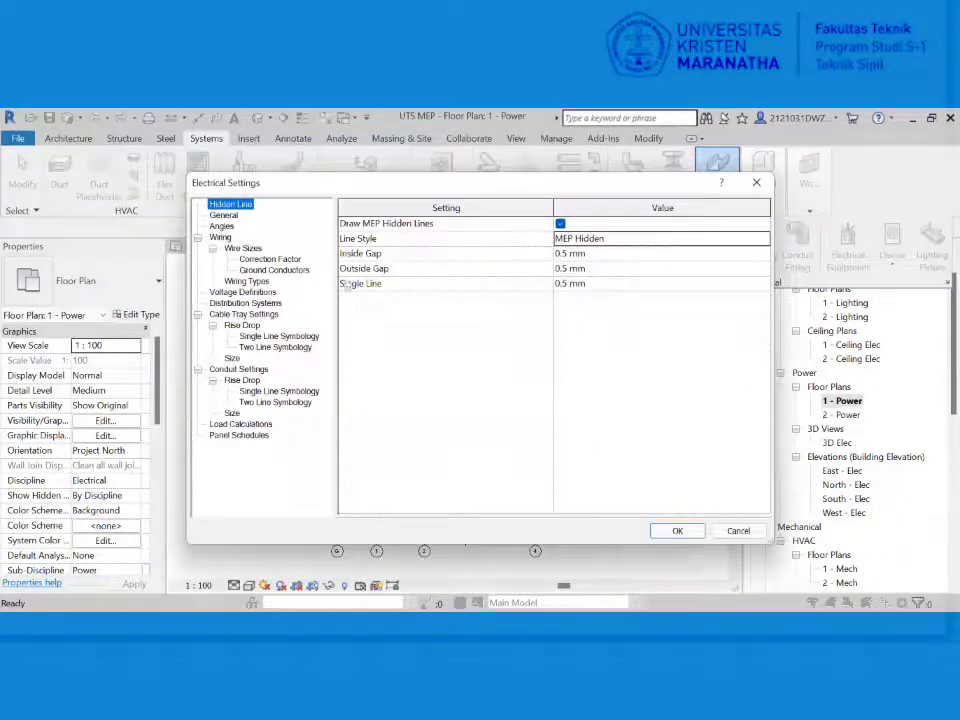
pyautogui.click(243, 291)
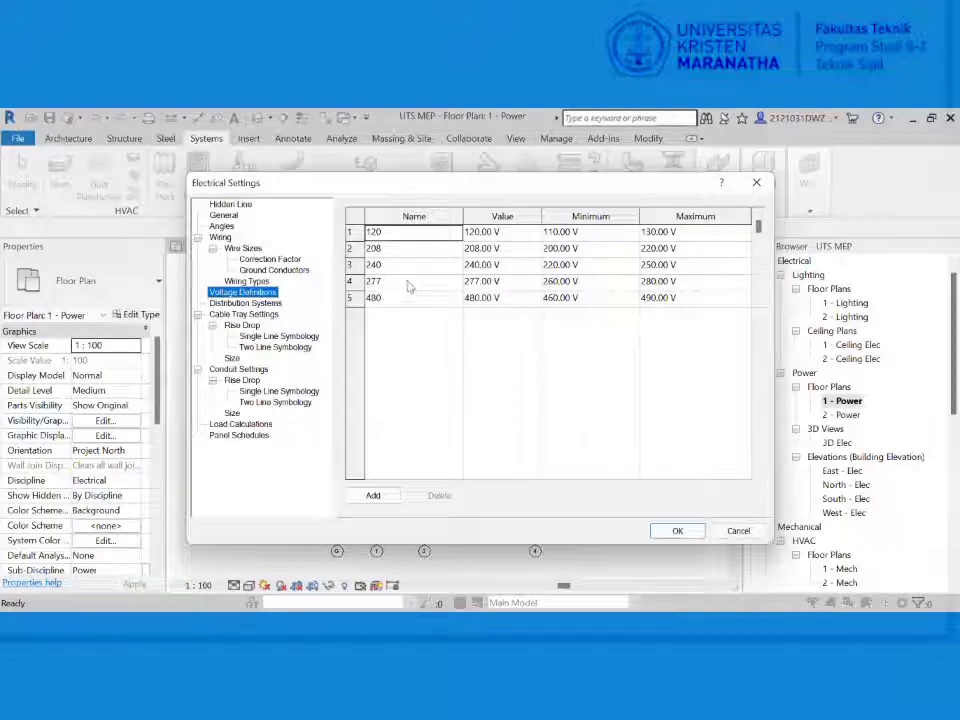
pyautogui.click(376, 497)
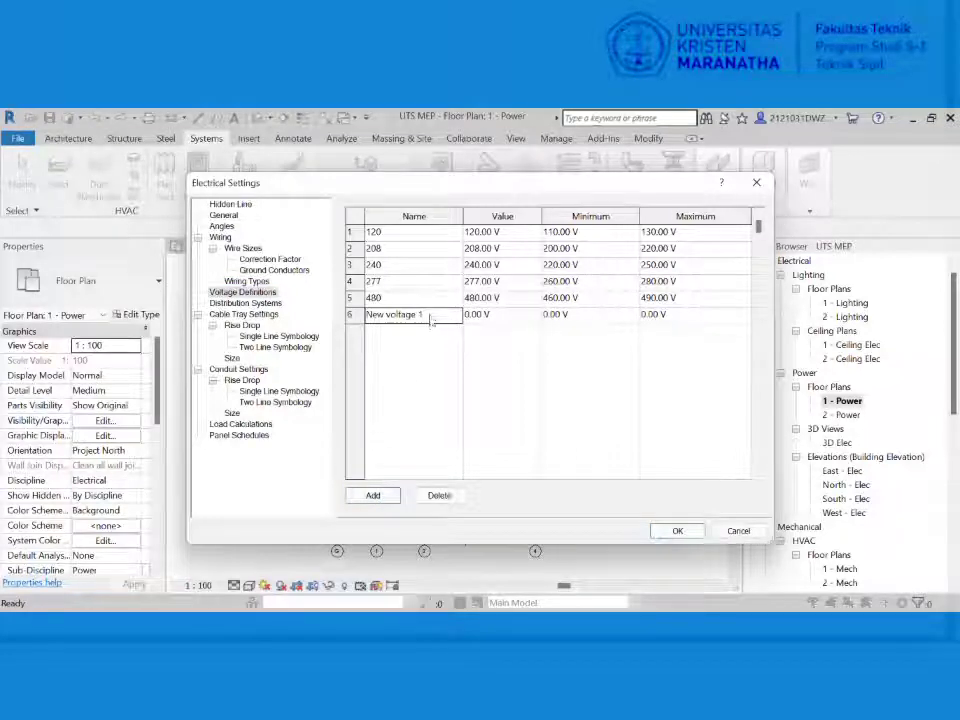
pyautogui.moveTo(429, 316); pyautogui.dragTo(322, 318)
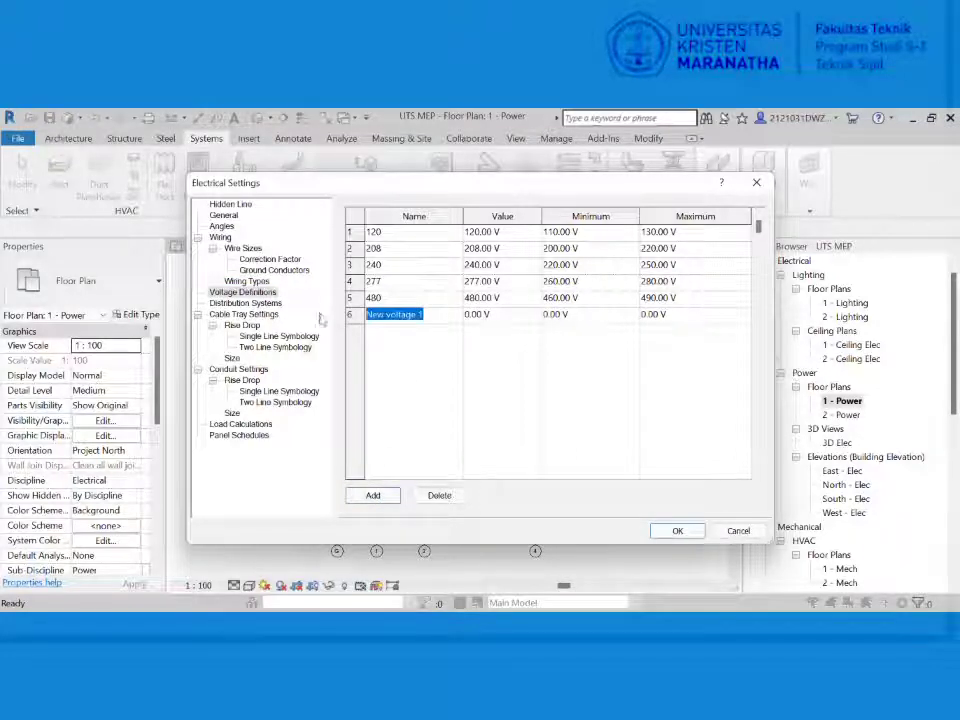
pyautogui.write('4')
pyautogui.write('20')
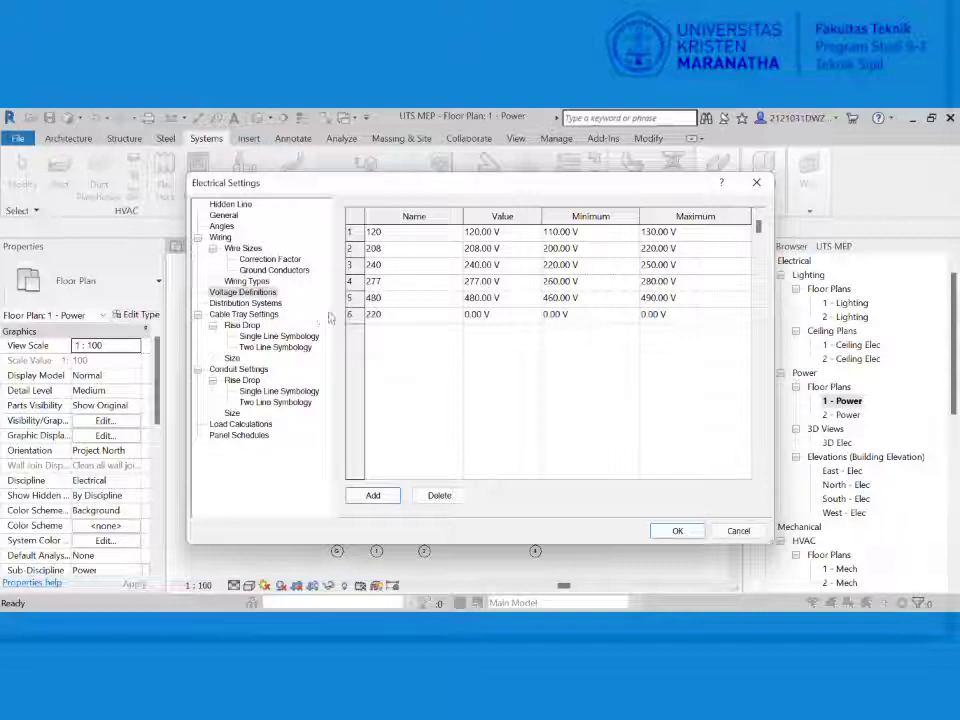
# - Set the 220 voltage definition to a value of 220 V, minimum 180 V and maximum 230 V, and apply the electrical settings
pyautogui.click(516, 318)
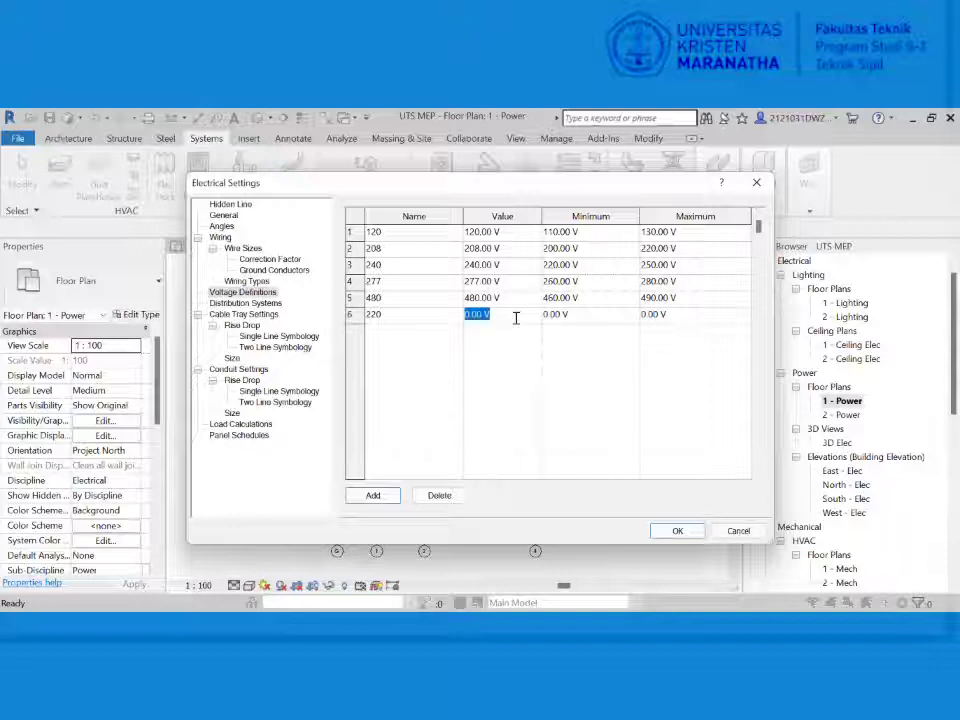
pyautogui.write('220')
pyautogui.click(597, 315)
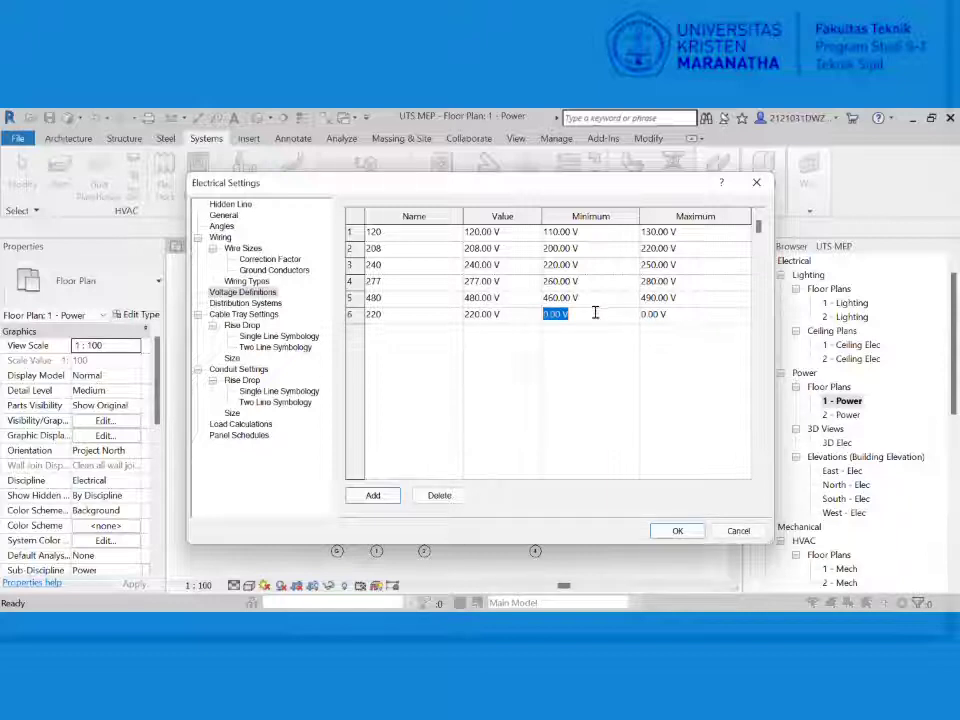
pyautogui.write('180')
pyautogui.press('Tab')
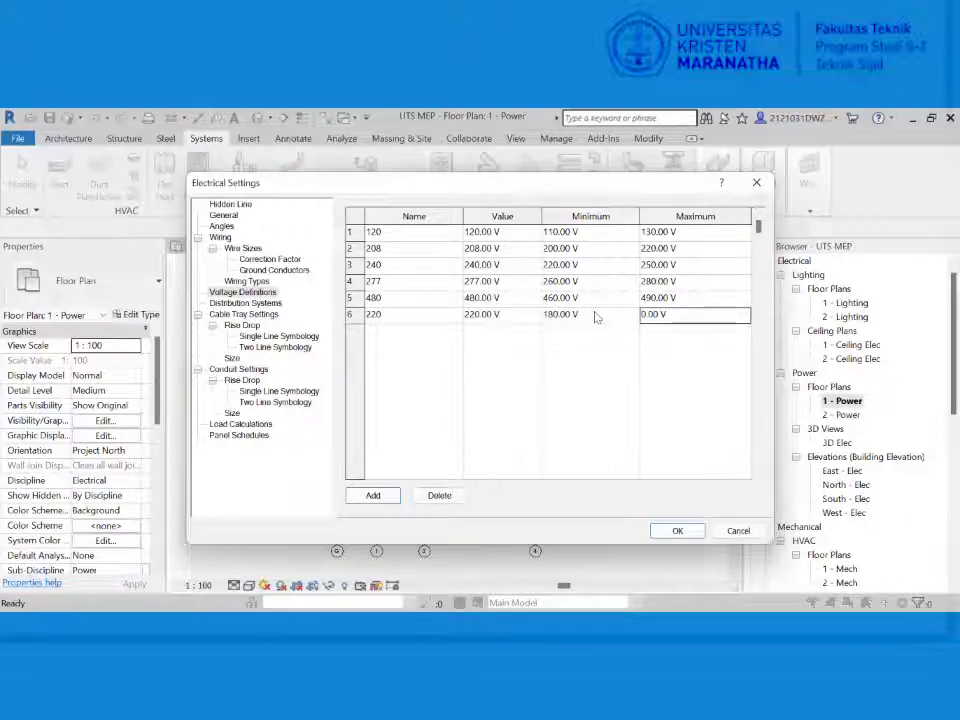
pyautogui.click(718, 318)
pyautogui.write('230')
pyautogui.press('Return')
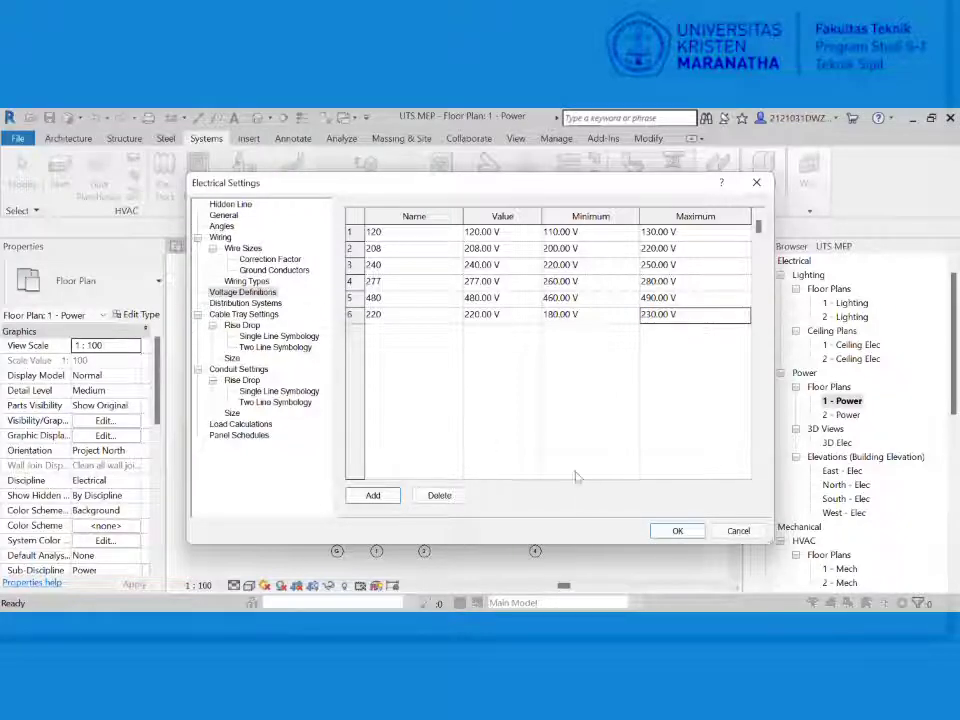
pyautogui.click(679, 533)
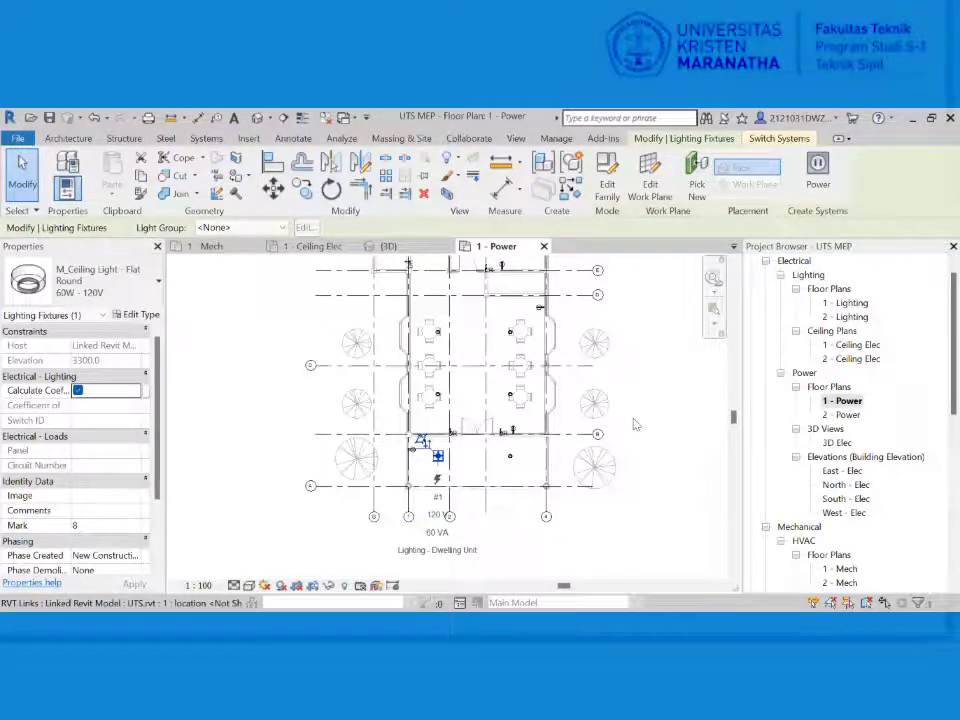
# - Duplicate the type of the selected flat round ceiling light between grids A and B as 60W - 220V 2
pyautogui.scroll(4, 453, 478)
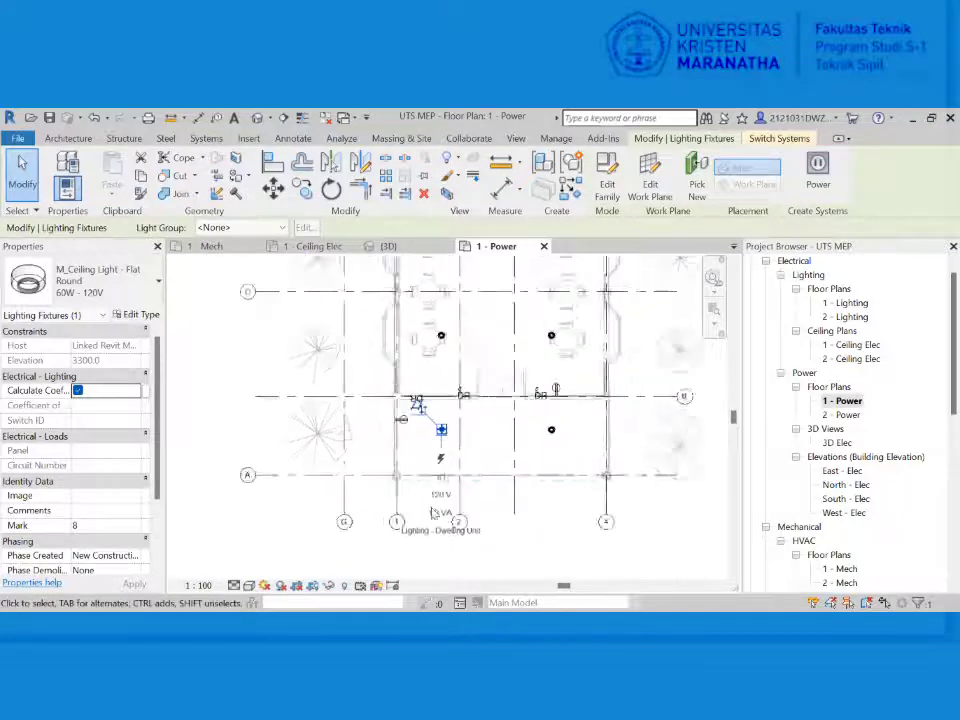
pyautogui.scroll(-2, 449, 494)
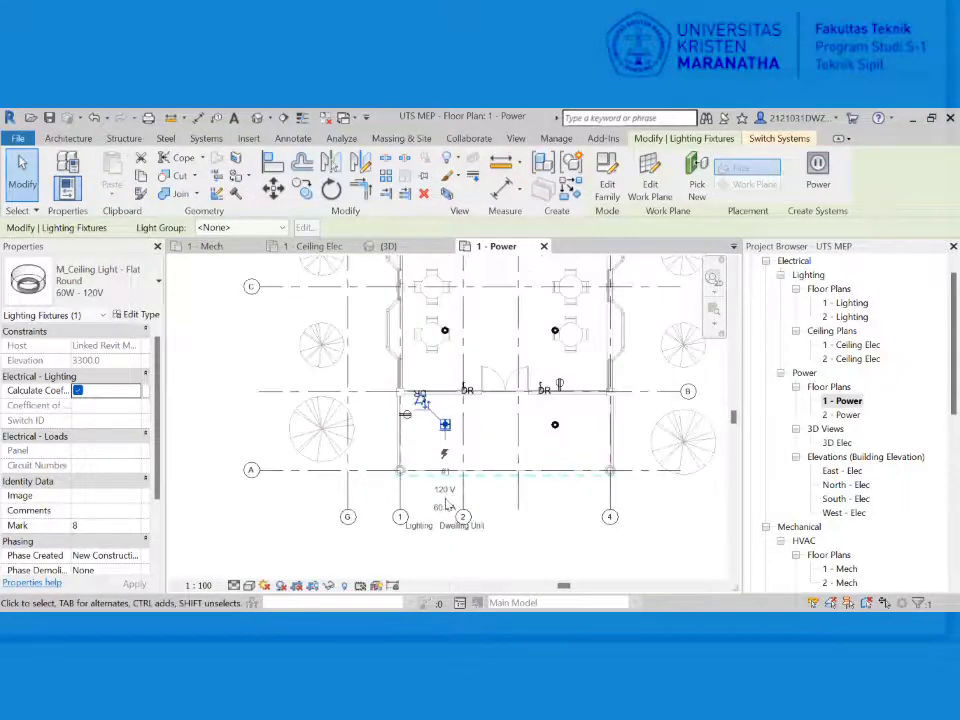
pyautogui.scroll(-2, 447, 505)
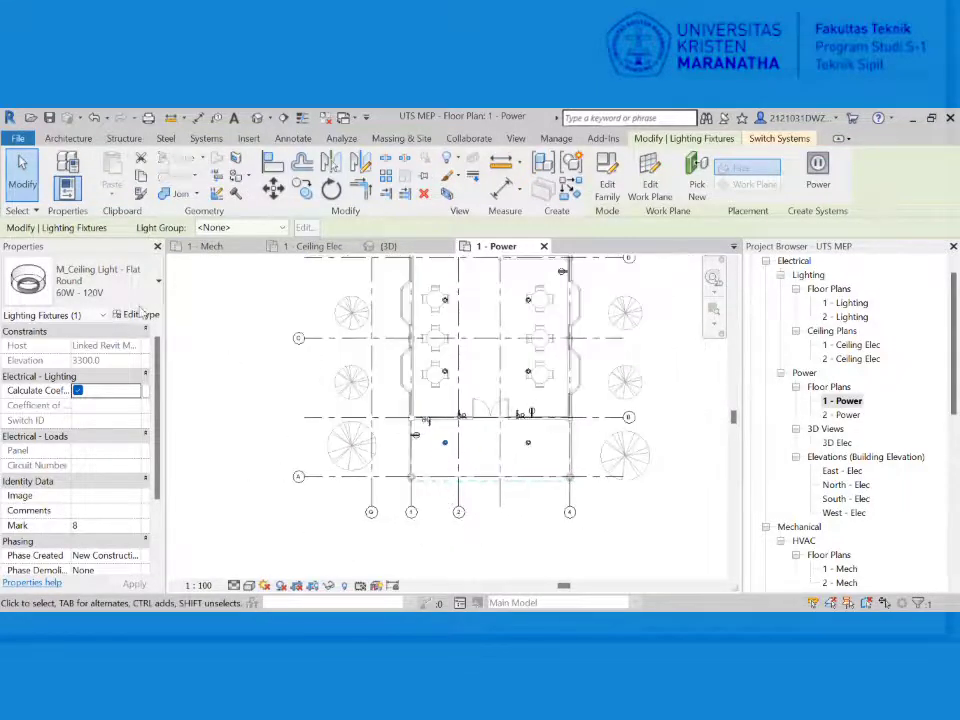
pyautogui.click(142, 316)
pyautogui.click(745, 191)
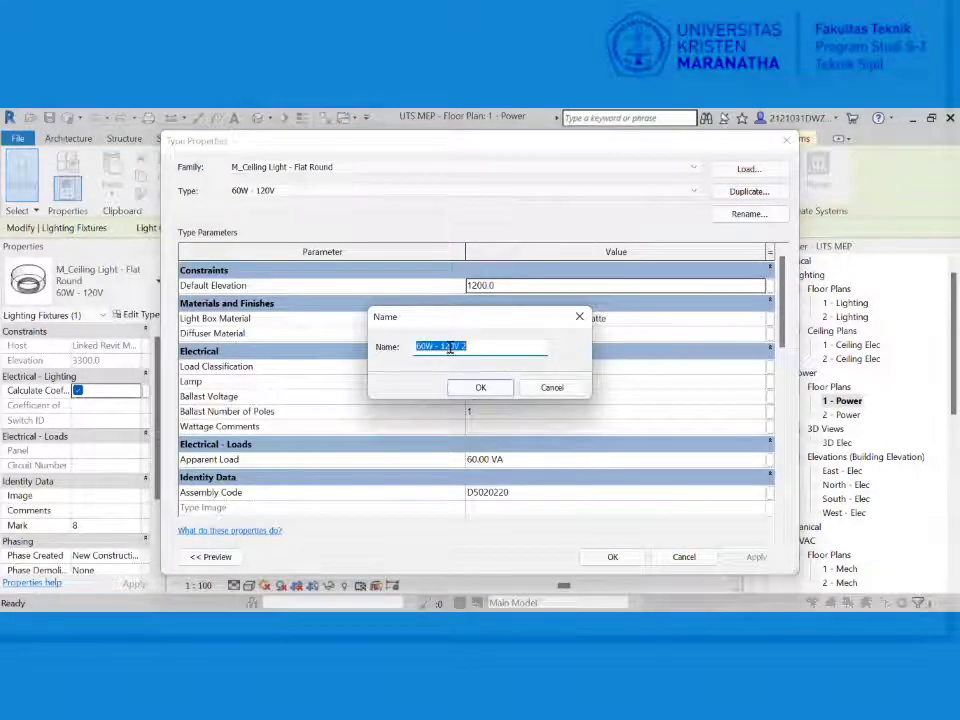
pyautogui.click(445, 346)
pyautogui.press('BackSpace')
pyautogui.write('2')
pyautogui.click(480, 387)
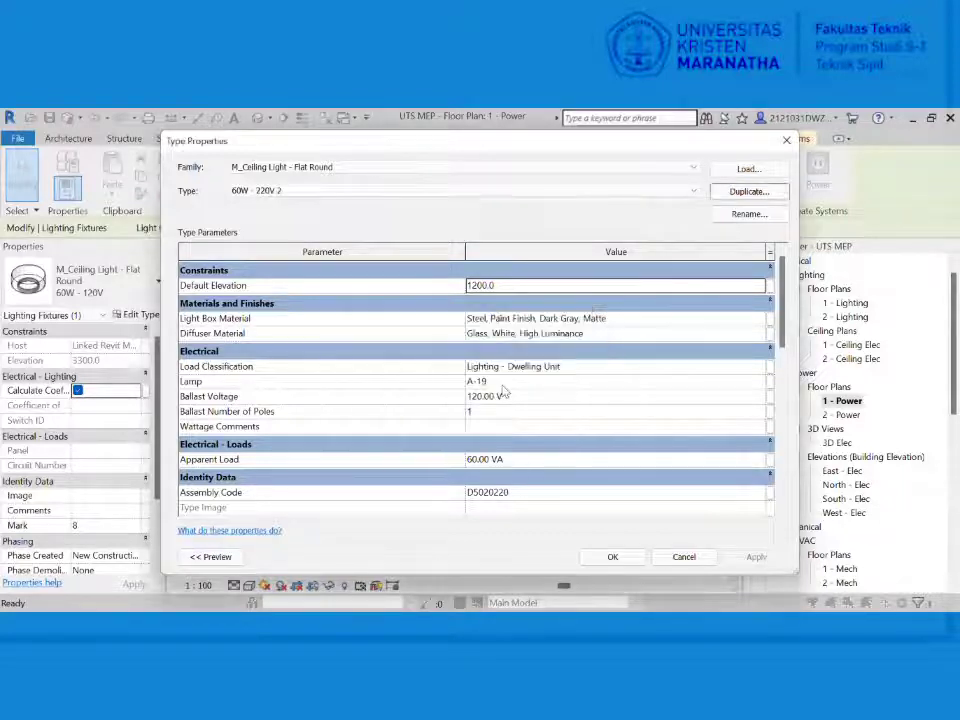
# - Set the new light type's ballast voltage to 220 V and accept the type properties
pyautogui.scroll(-2, 497, 385)
pyautogui.scroll(1, 495, 365)
pyautogui.click(490, 363)
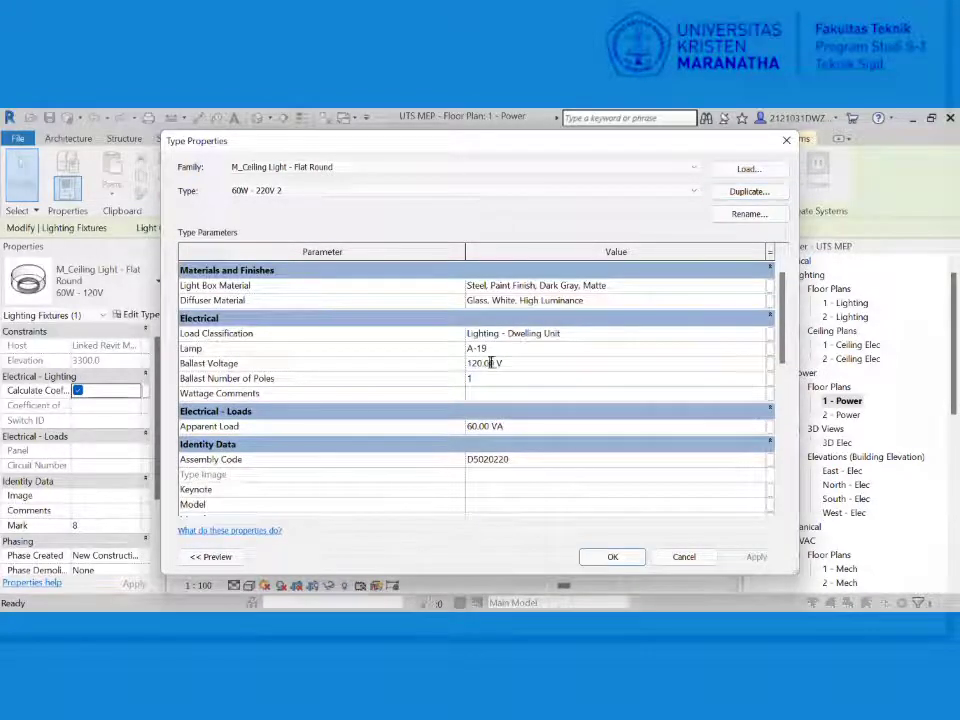
pyautogui.moveTo(476, 363); pyautogui.dragTo(465, 363)
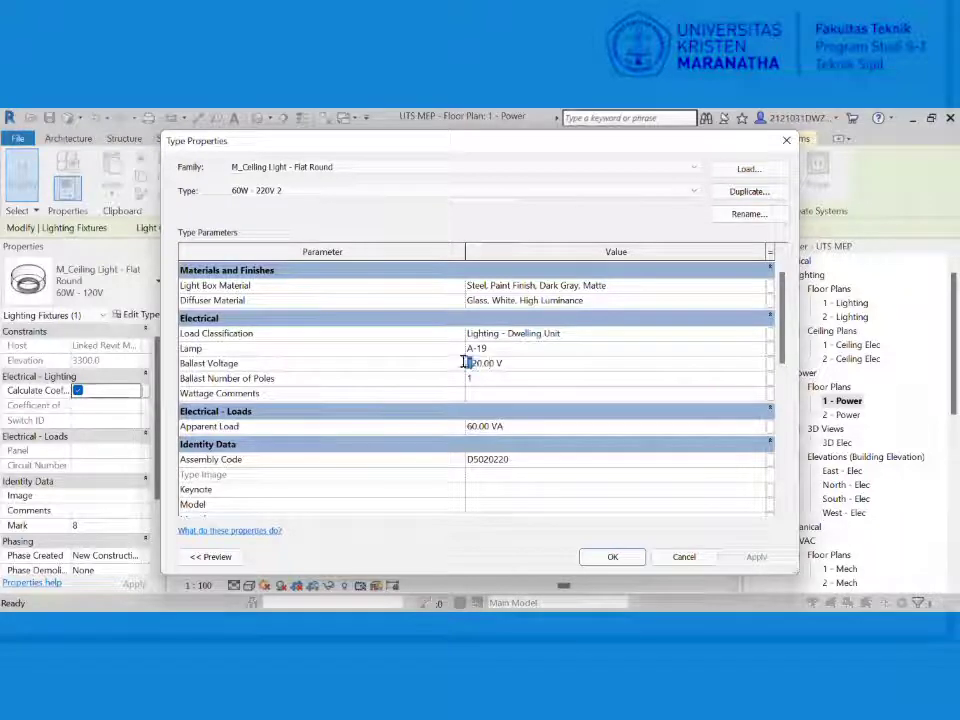
pyautogui.write('2')
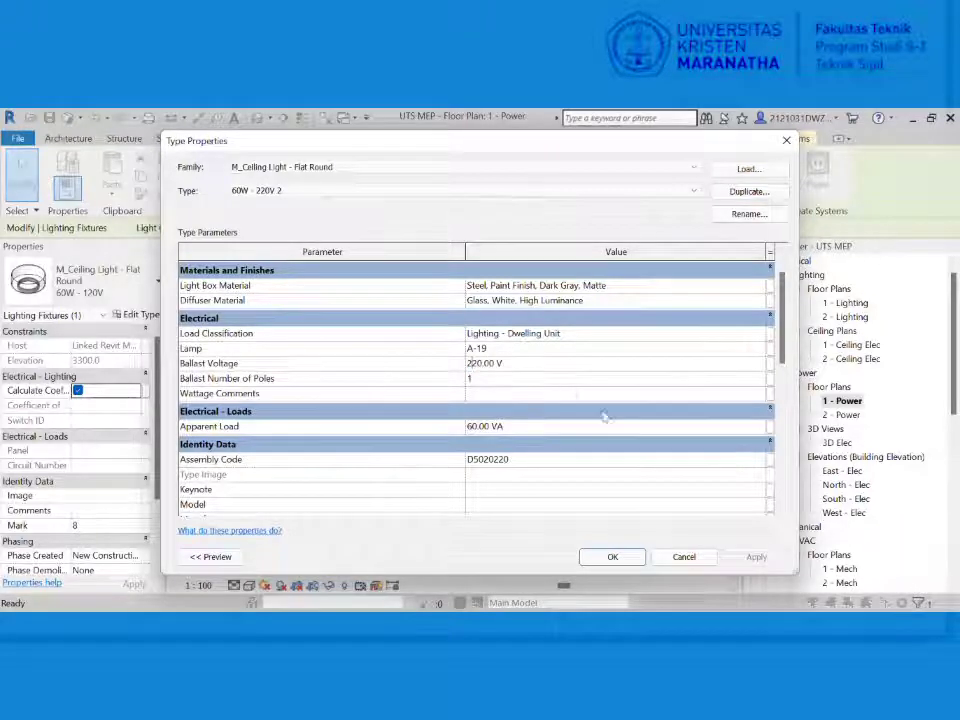
pyautogui.click(609, 557)
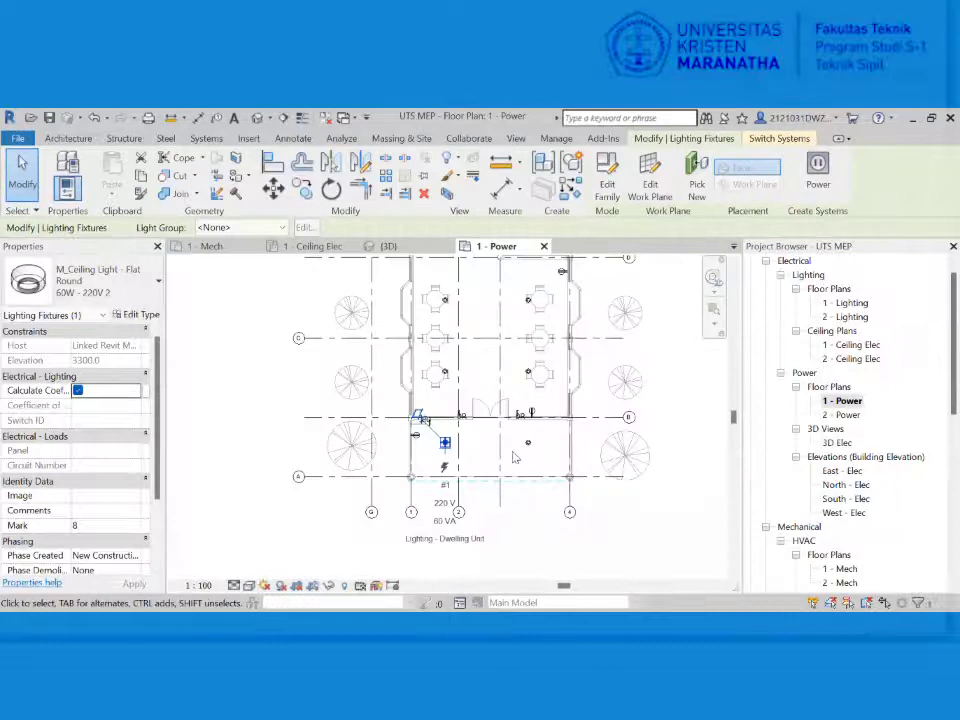
# - Select all instances of the 60W - 120V flat round ceiling light and change them to the 60W - 220V 2 type
pyautogui.scroll(3, 452, 500)
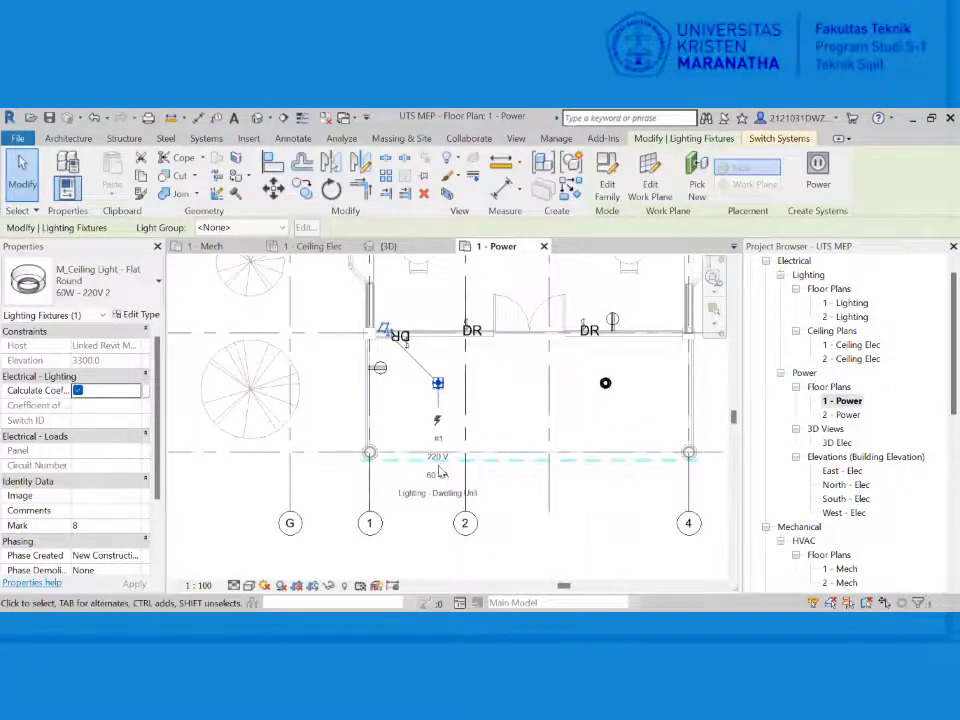
pyautogui.scroll(-3, 440, 472)
pyautogui.click(604, 383)
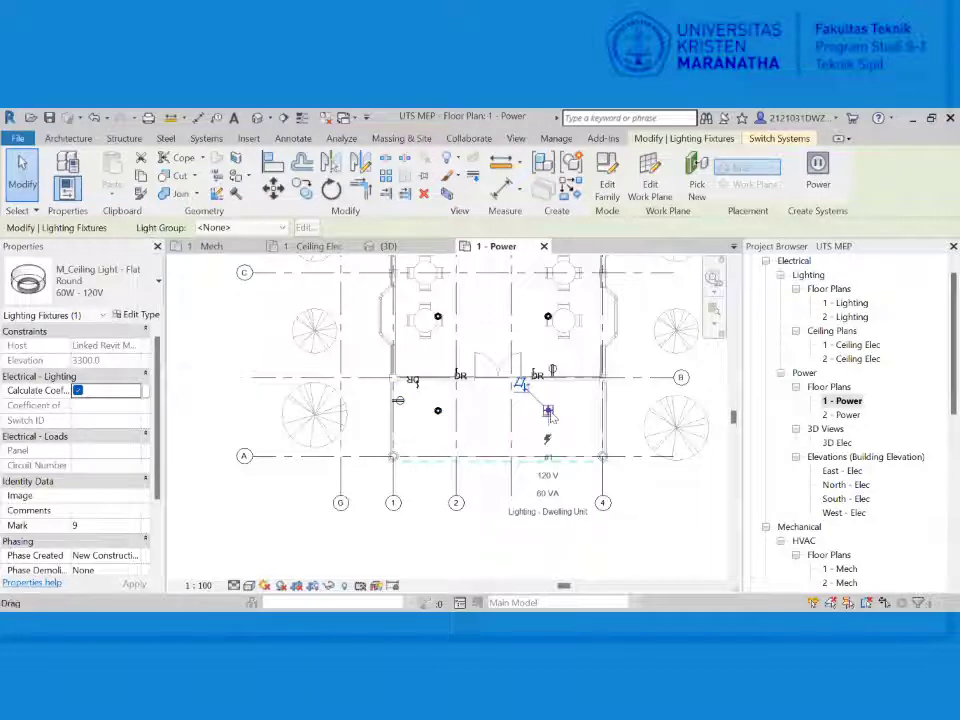
pyautogui.rightClick(551, 417)
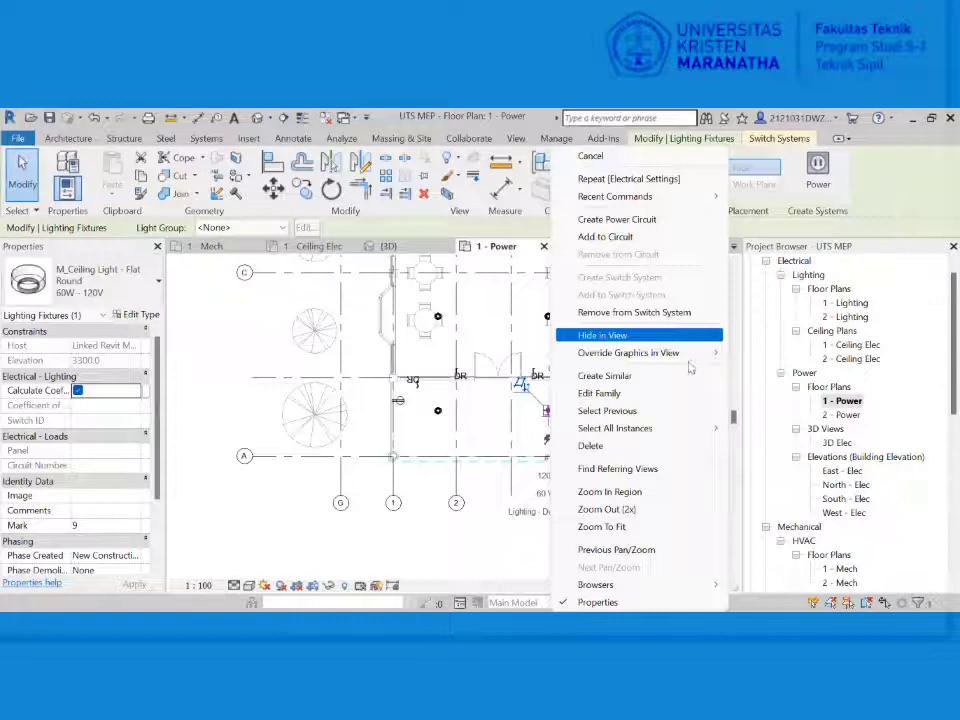
pyautogui.click(731, 436)
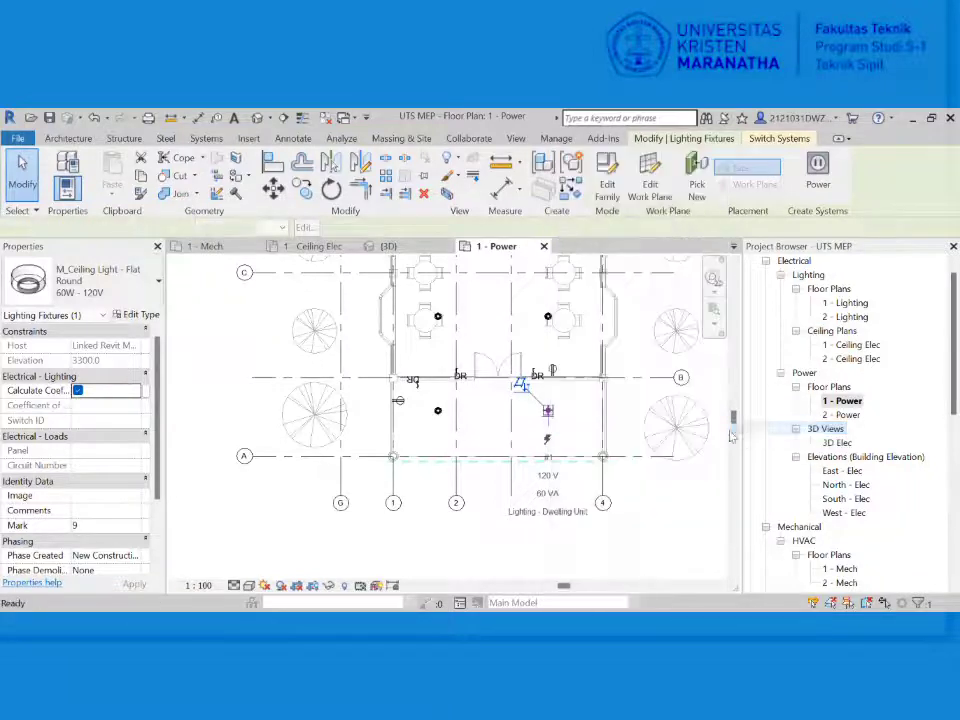
pyautogui.click(135, 300)
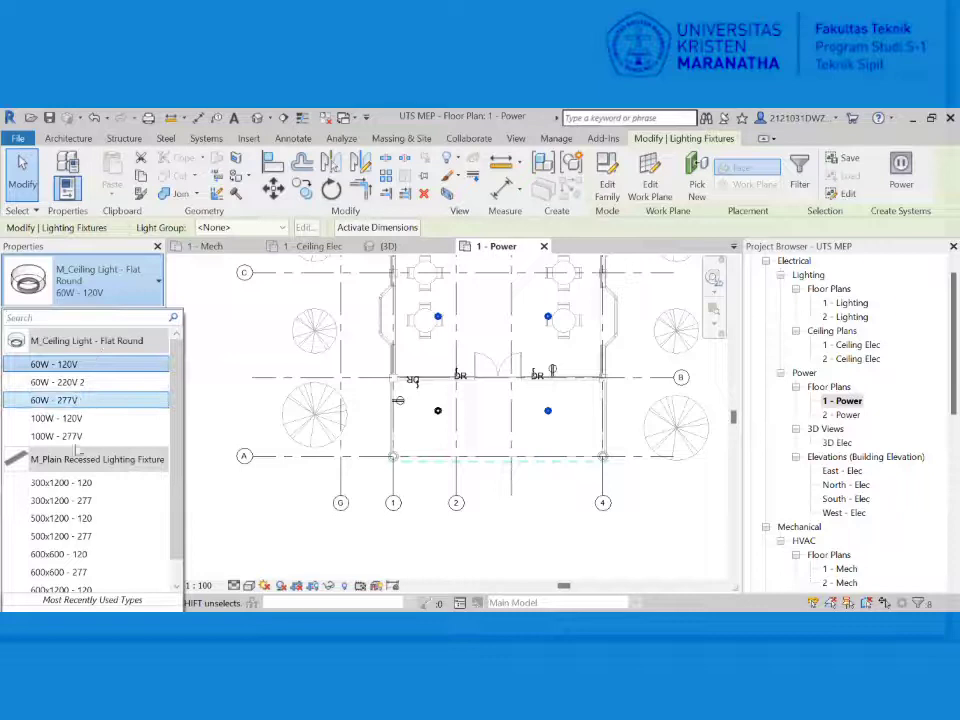
pyautogui.click(75, 382)
pyautogui.click(500, 547)
pyautogui.scroll(-3, 515, 474)
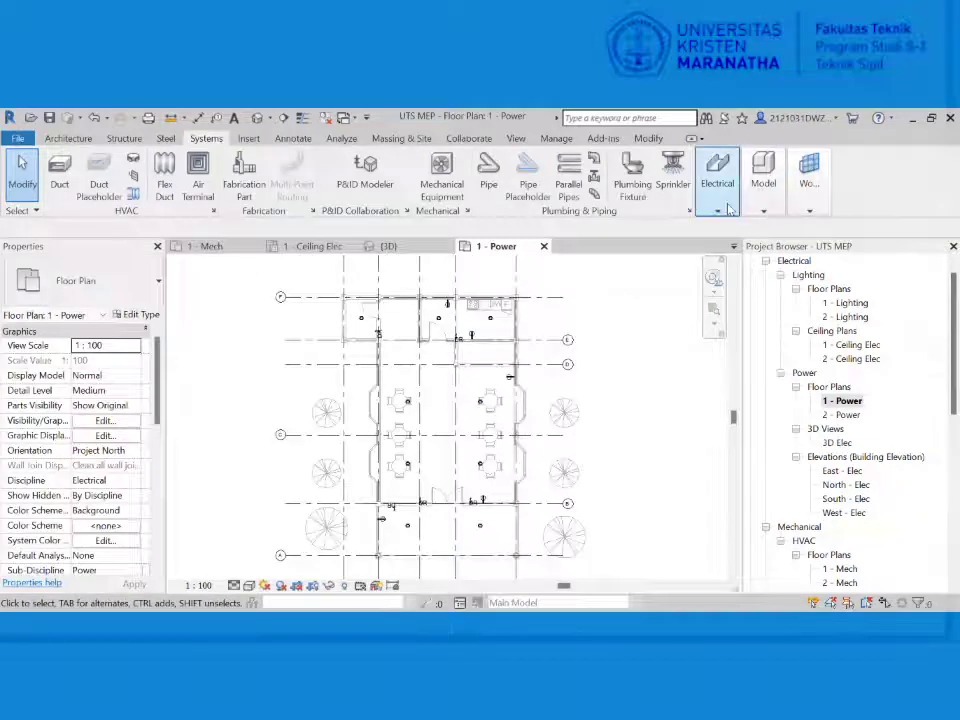
# - Start placing electrical equipment and browse the family library to the Distribution folder under Electric Power
pyautogui.click(728, 206)
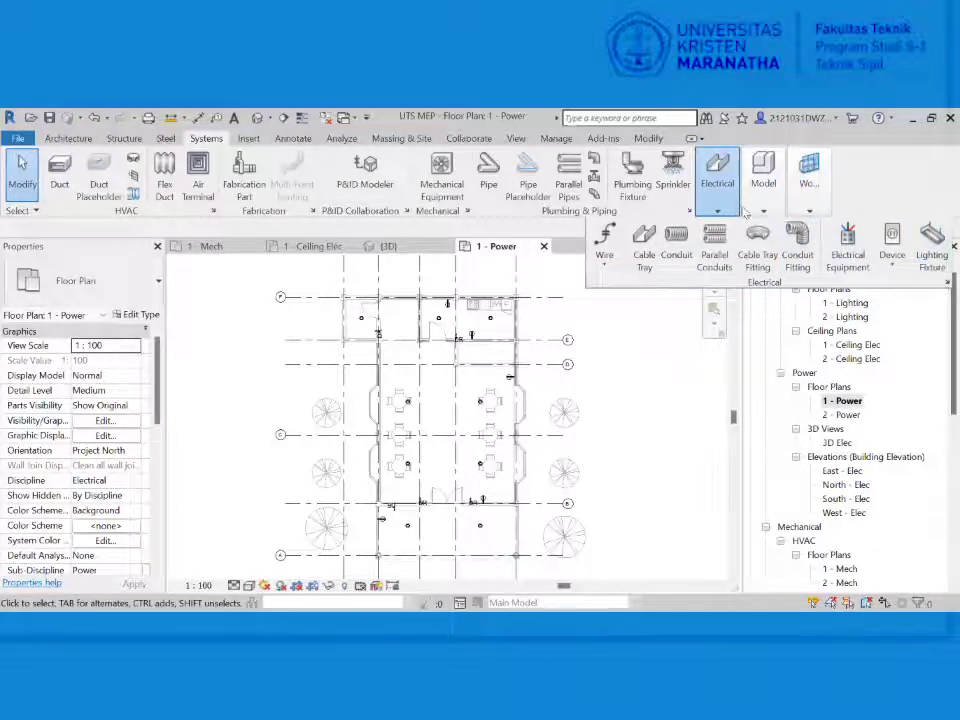
pyautogui.click(846, 258)
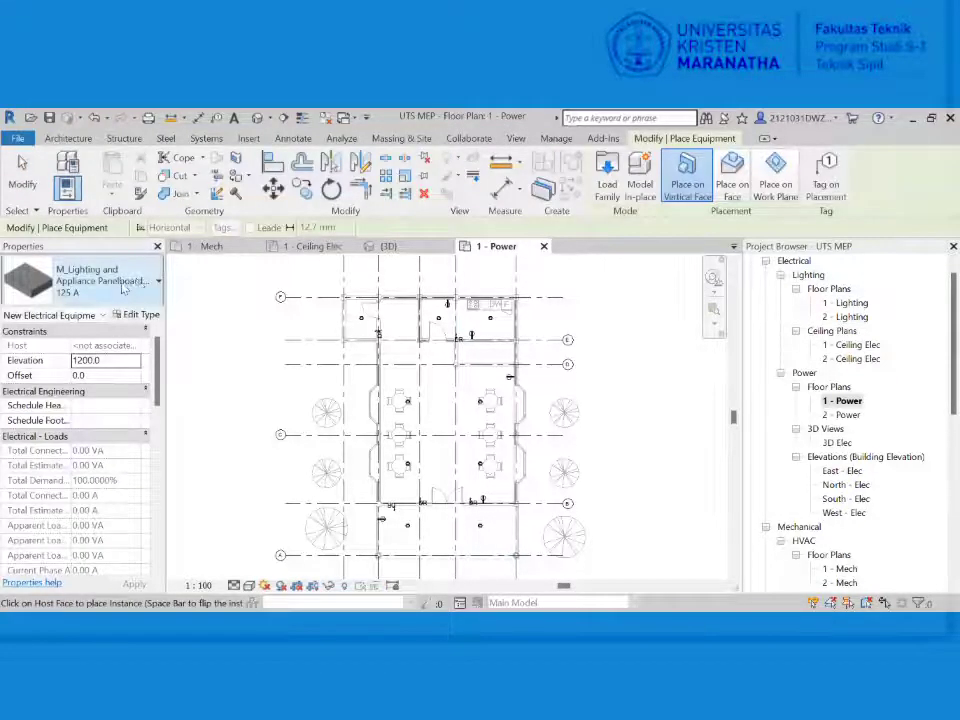
pyautogui.click(110, 280)
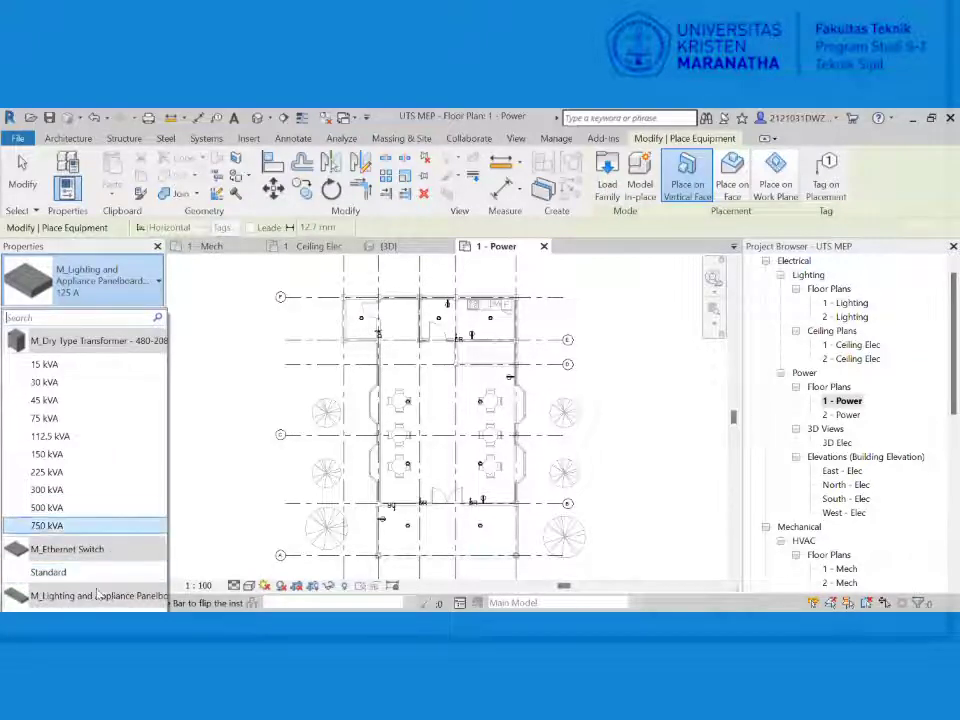
pyautogui.moveTo(34, 594)
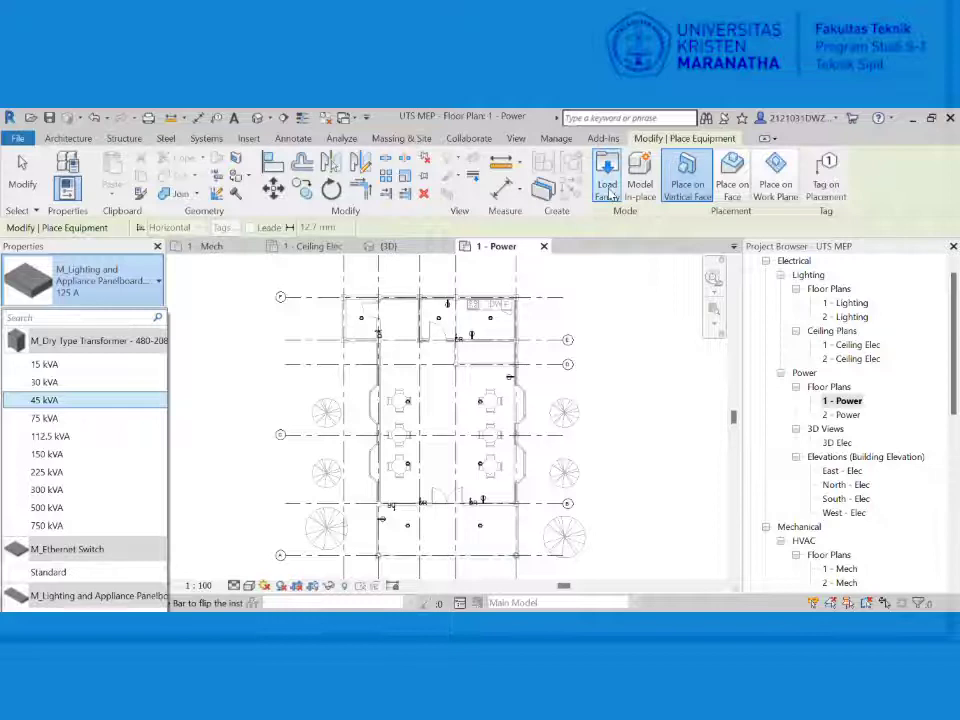
pyautogui.click(611, 194)
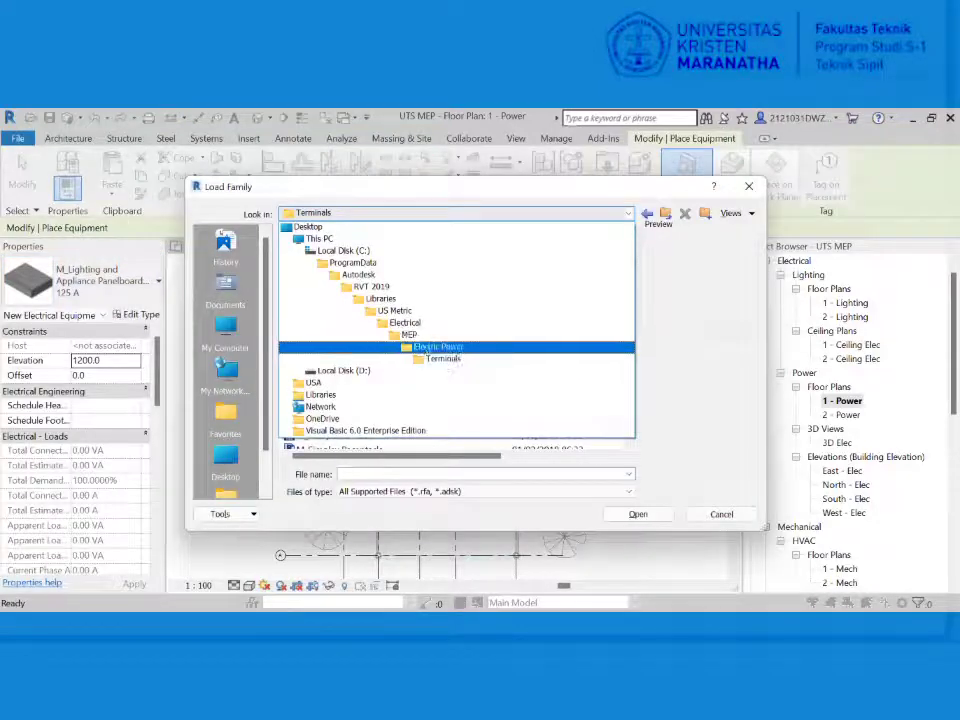
pyautogui.click(419, 347)
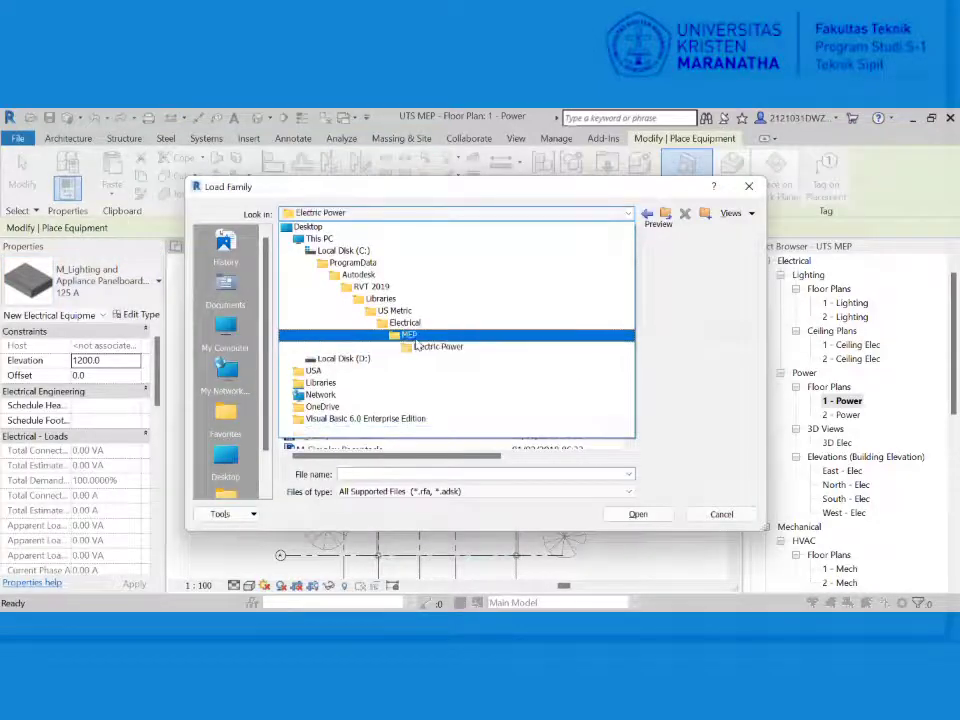
pyautogui.click(425, 346)
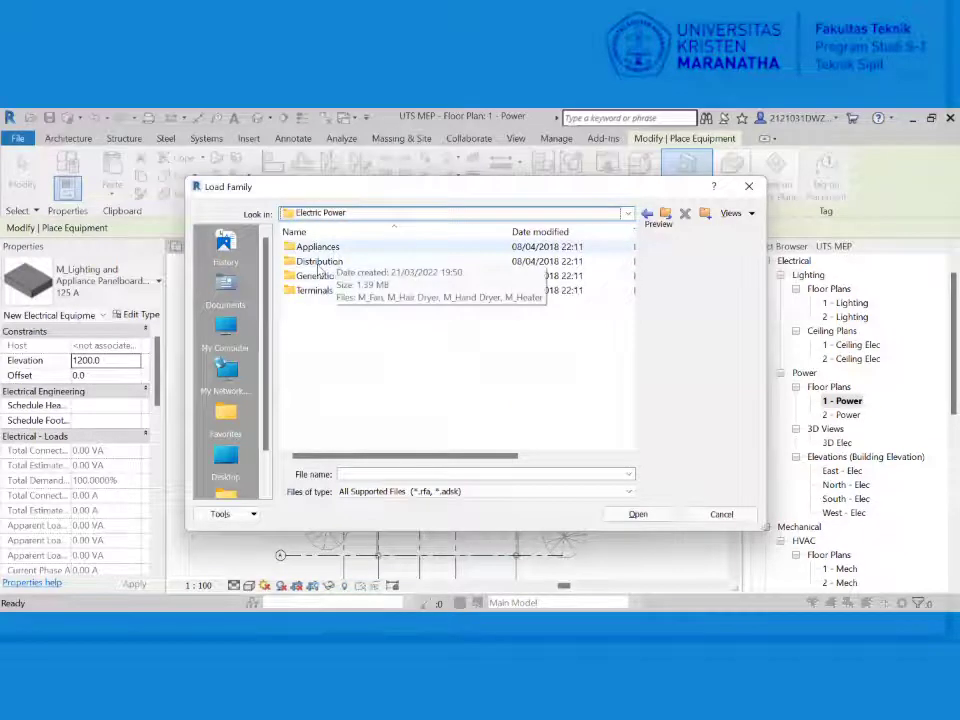
pyautogui.click(320, 261)
pyautogui.doubleClick(320, 262)
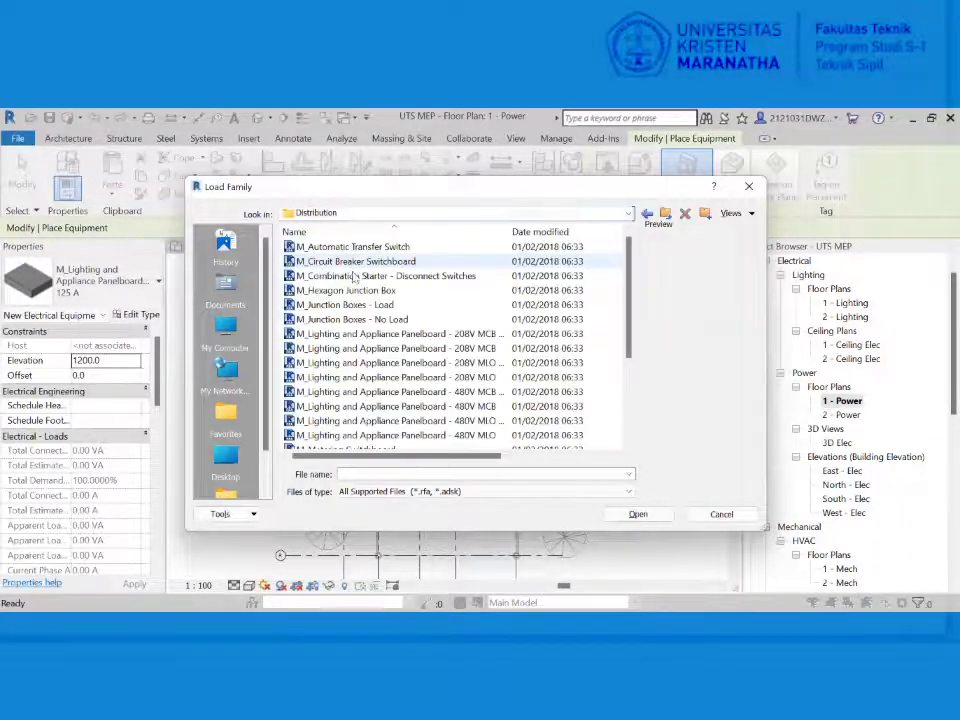
# - Load the M_Single Phase Panel - 120V MCB - Surface family into the project
pyautogui.scroll(-4, 354, 274)
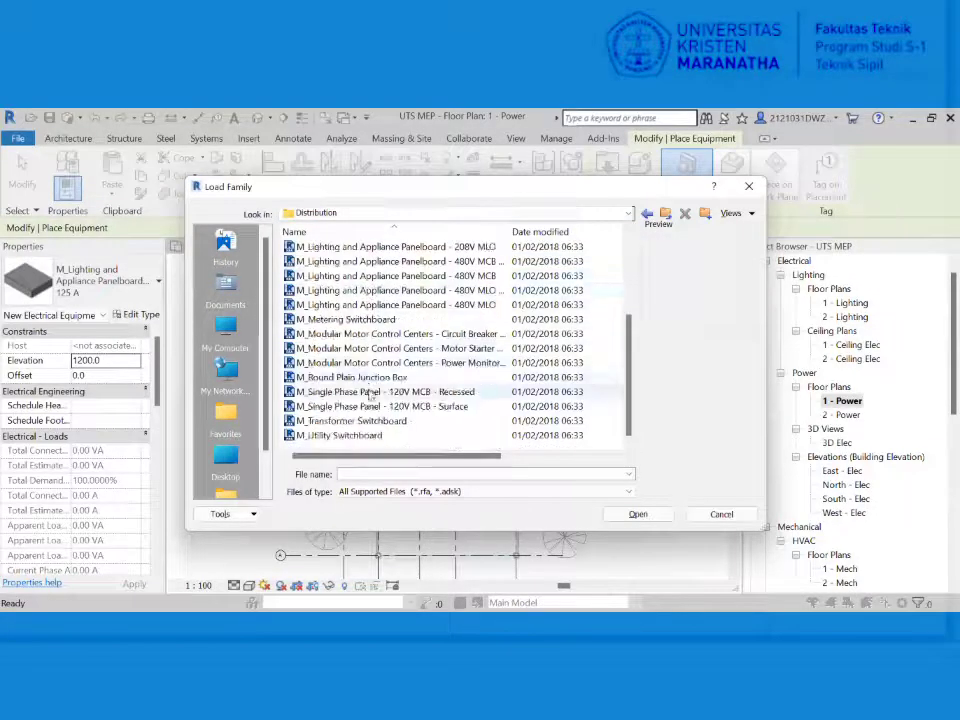
pyautogui.click(342, 407)
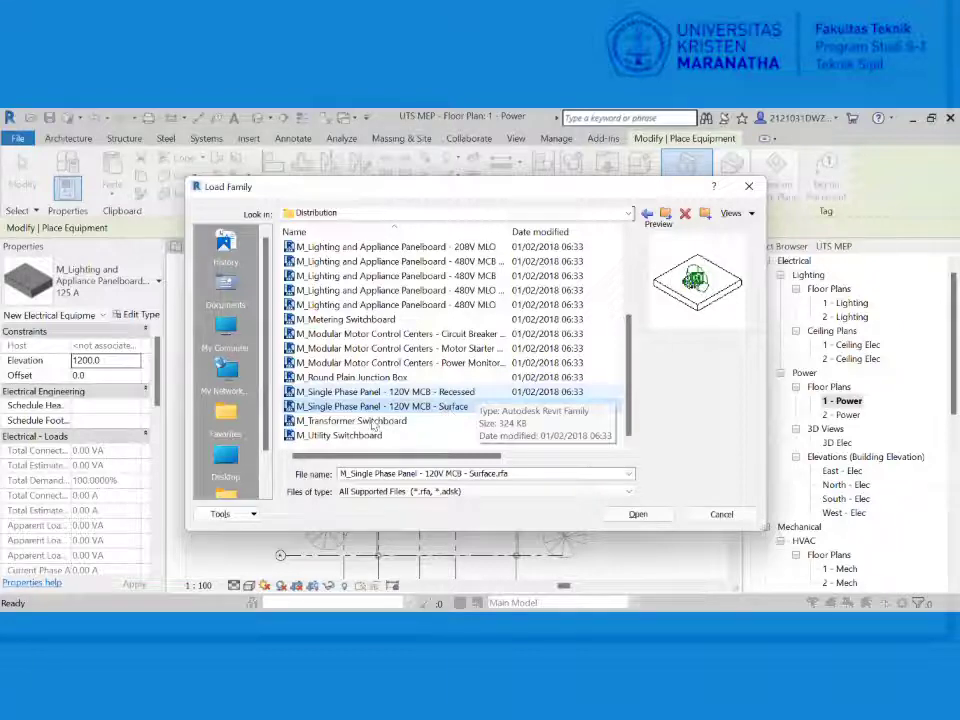
pyautogui.click(450, 407)
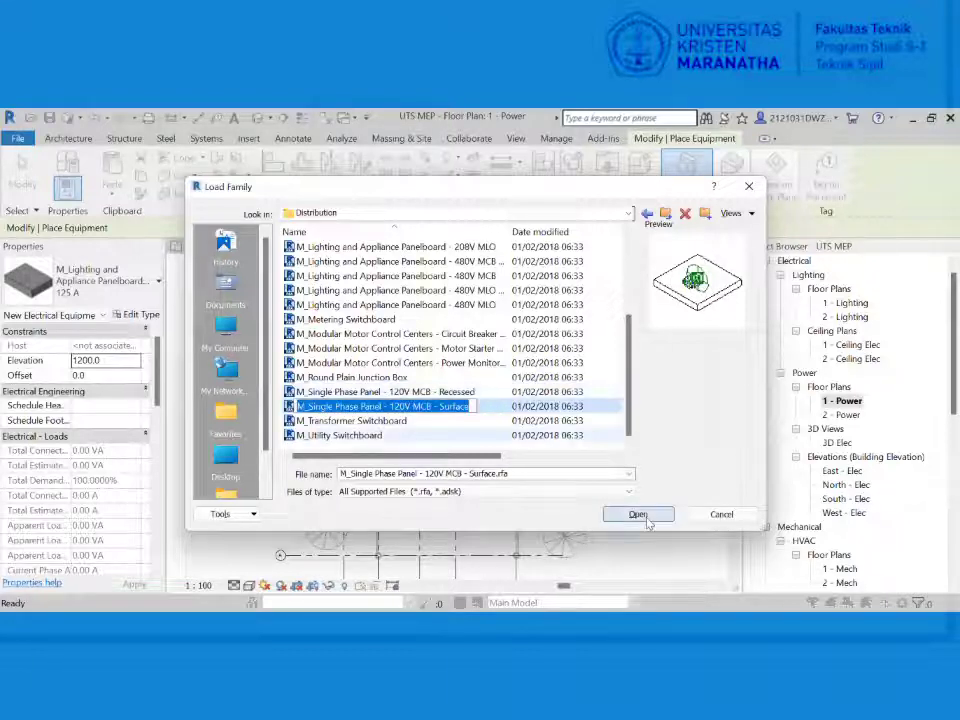
pyautogui.click(549, 393)
pyautogui.click(551, 405)
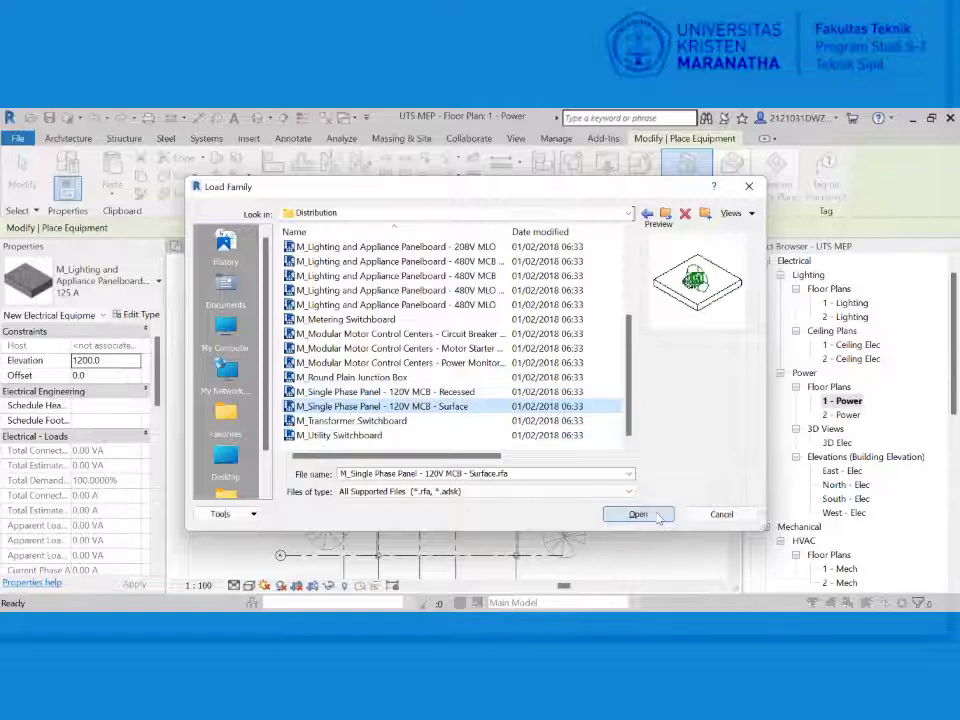
pyautogui.click(659, 517)
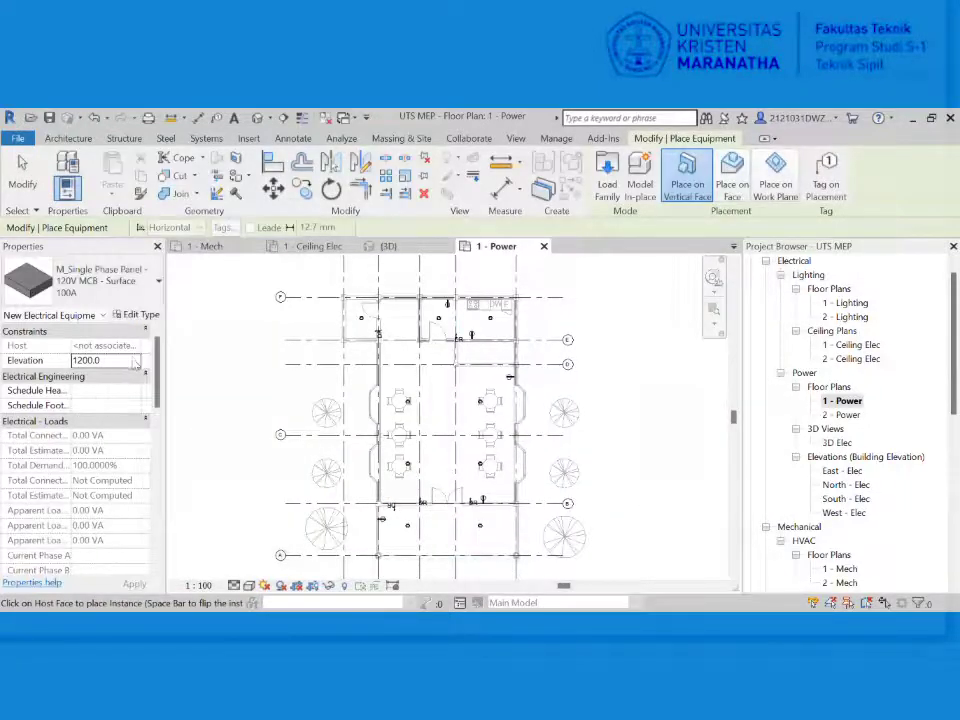
# - Place the 100A single phase surface panel at elevation 2000 on the inside of the grid 1 wall just north of grid B
pyautogui.click(133, 362)
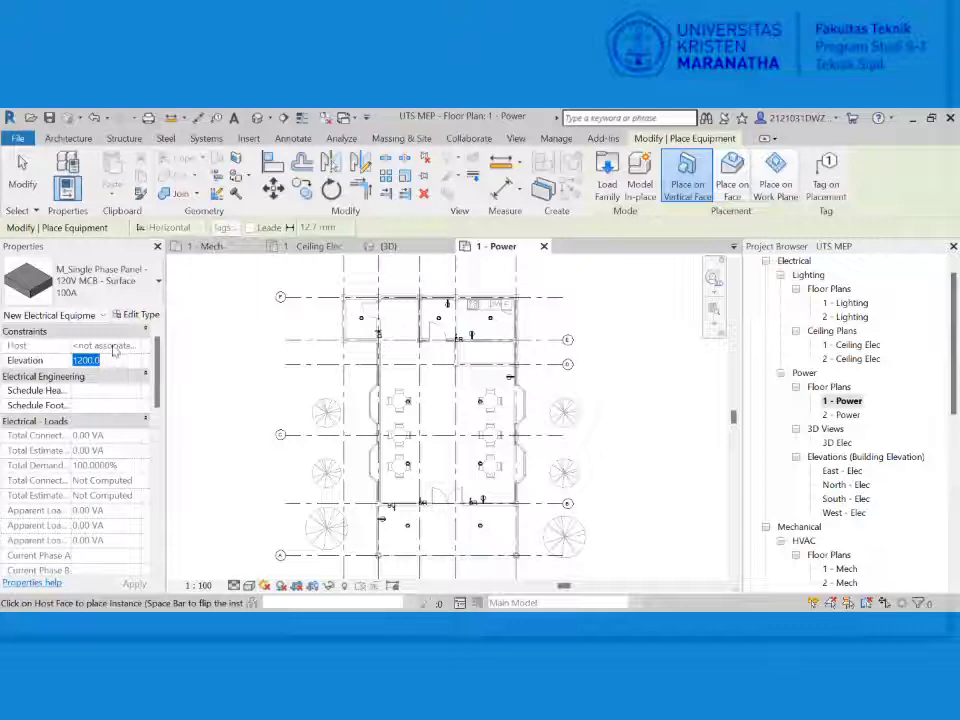
pyautogui.write('2000')
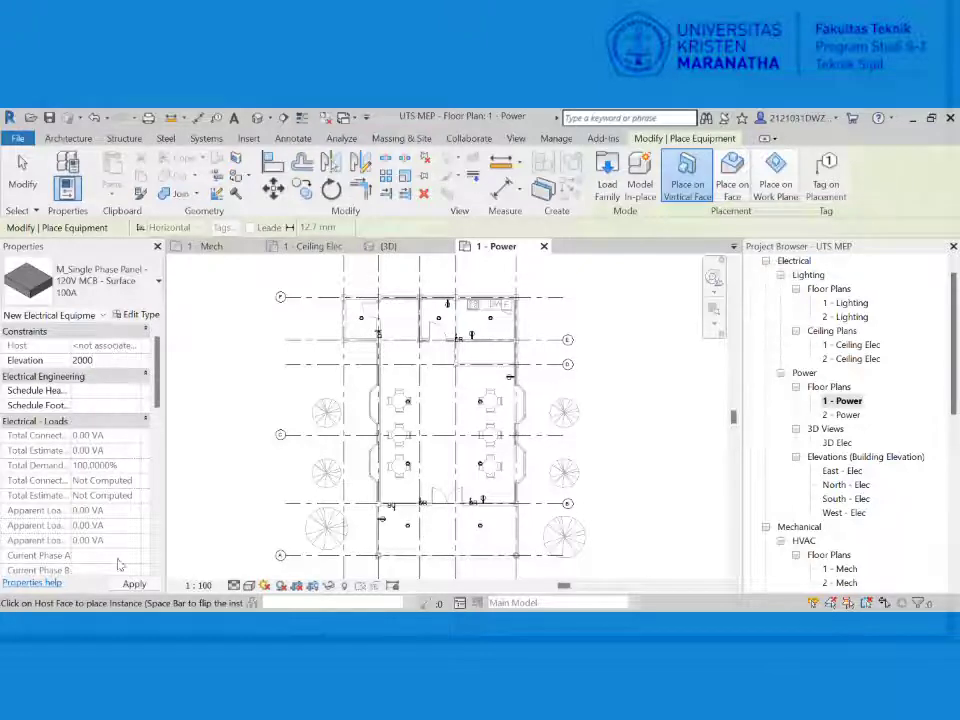
pyautogui.click(131, 588)
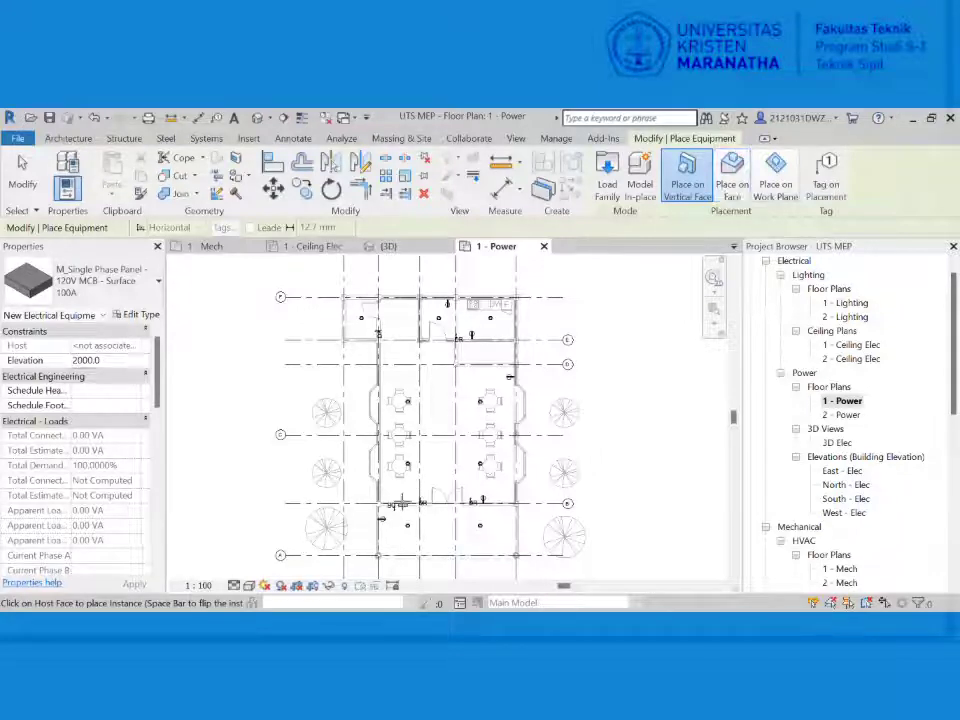
pyautogui.scroll(2, 392, 495)
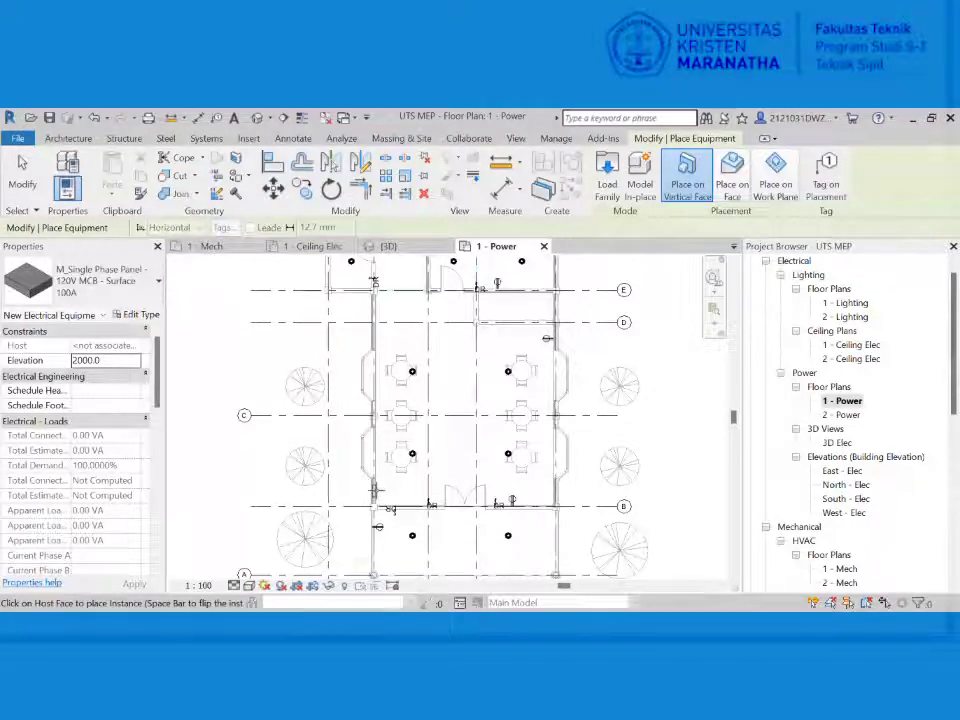
pyautogui.scroll(3, 376, 490)
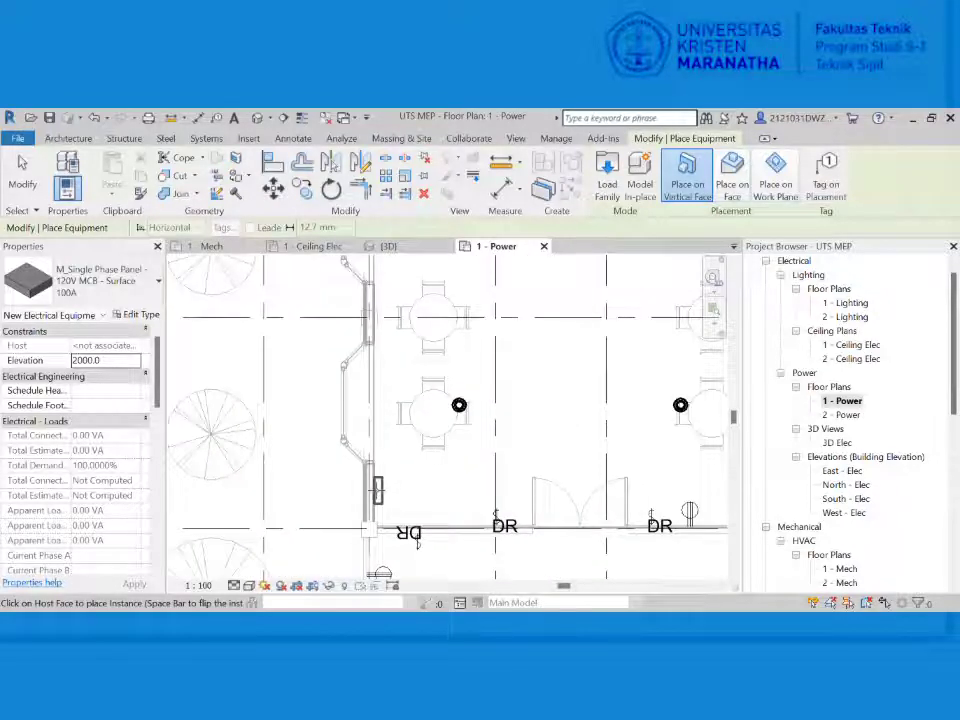
pyautogui.click(378, 490)
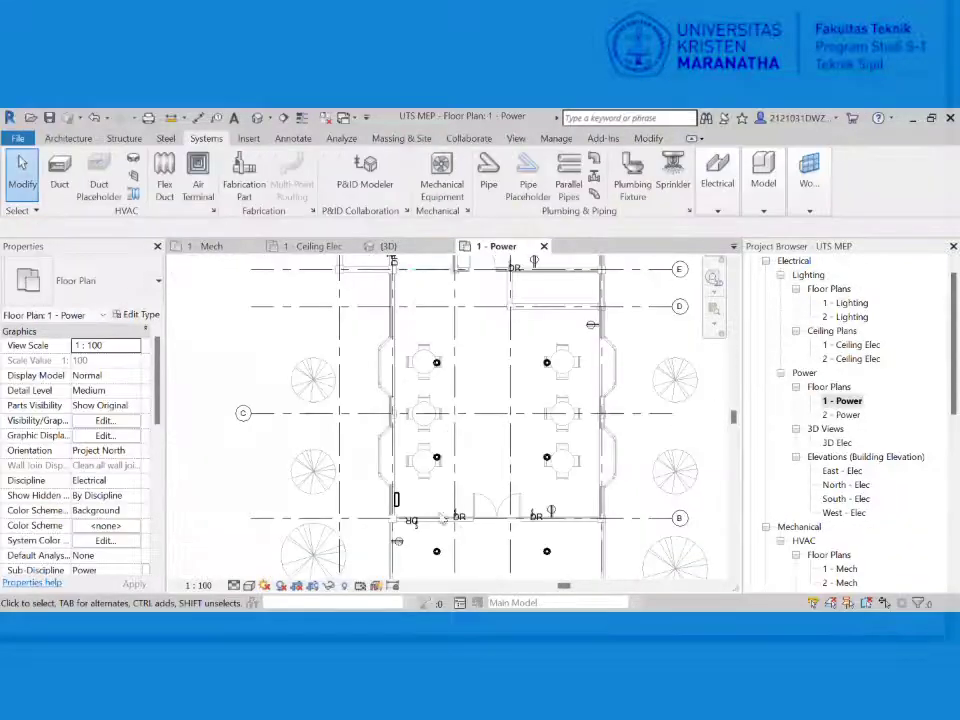
pyautogui.scroll(2, 409, 519)
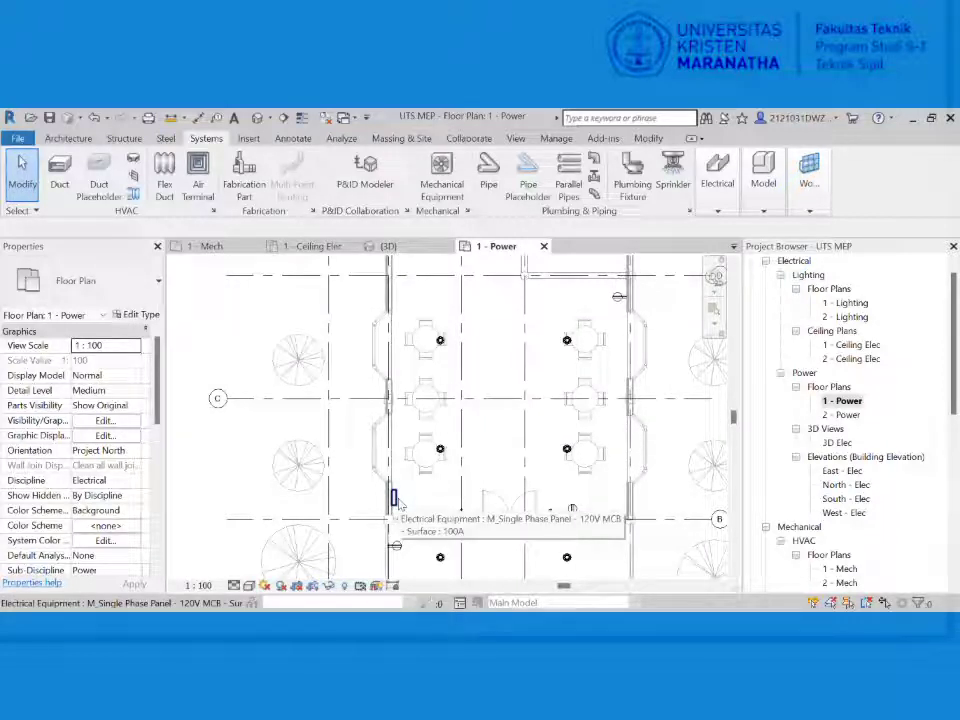
# - Check the voltage data of the receptacle south of grid B and of the surface panel on the grid 1 wall
pyautogui.click(397, 550)
pyautogui.moveTo(358, 584); pyautogui.dragTo(380, 518, button='middle')
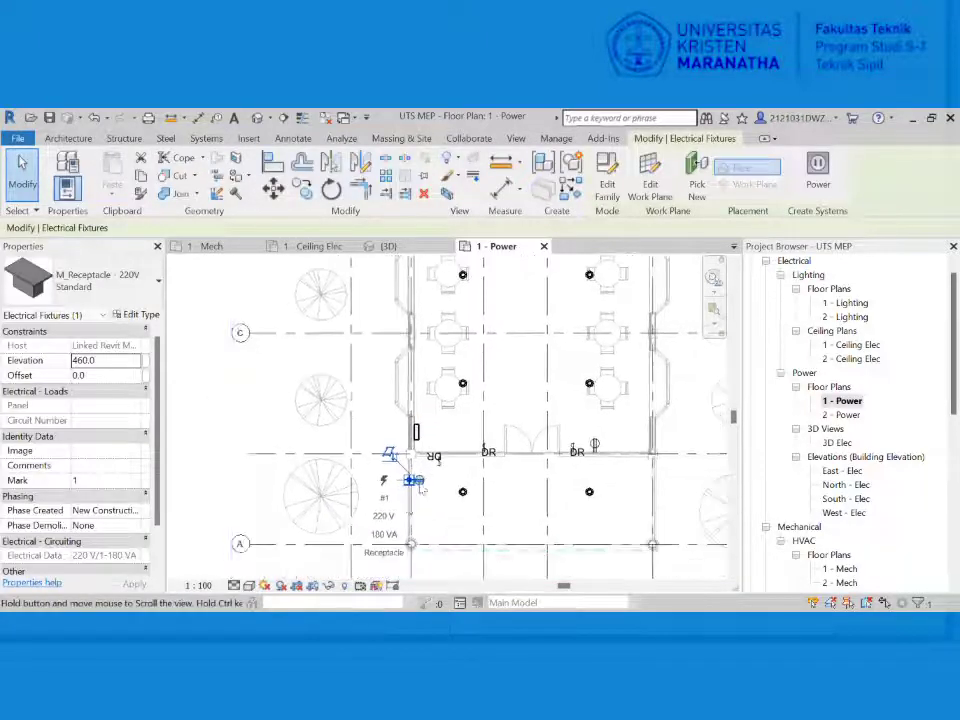
pyautogui.scroll(4, 412, 445)
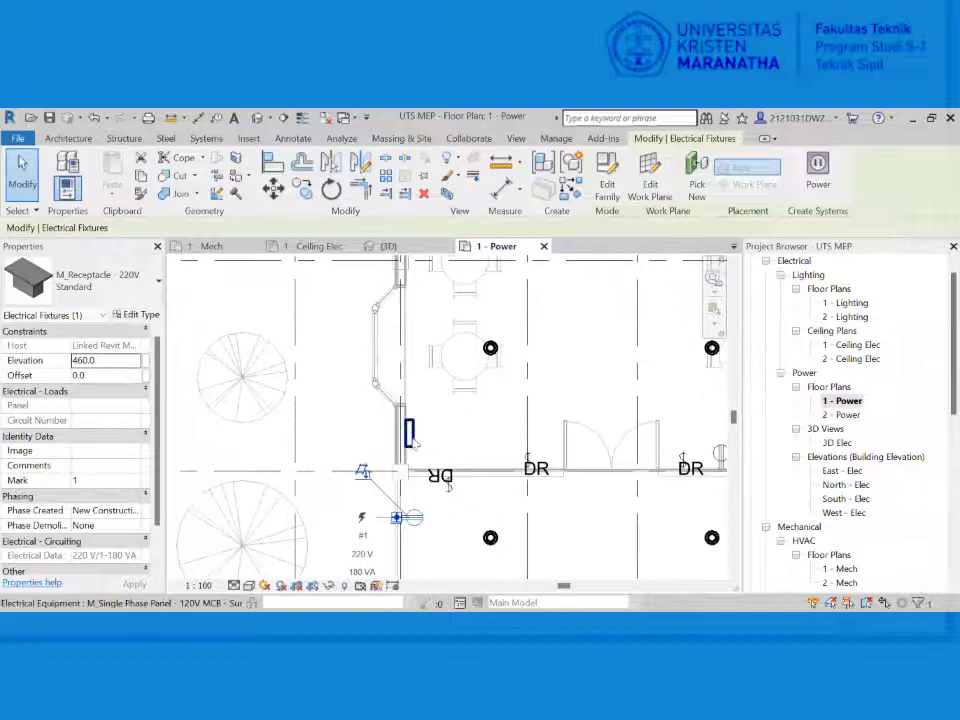
pyautogui.click(413, 444)
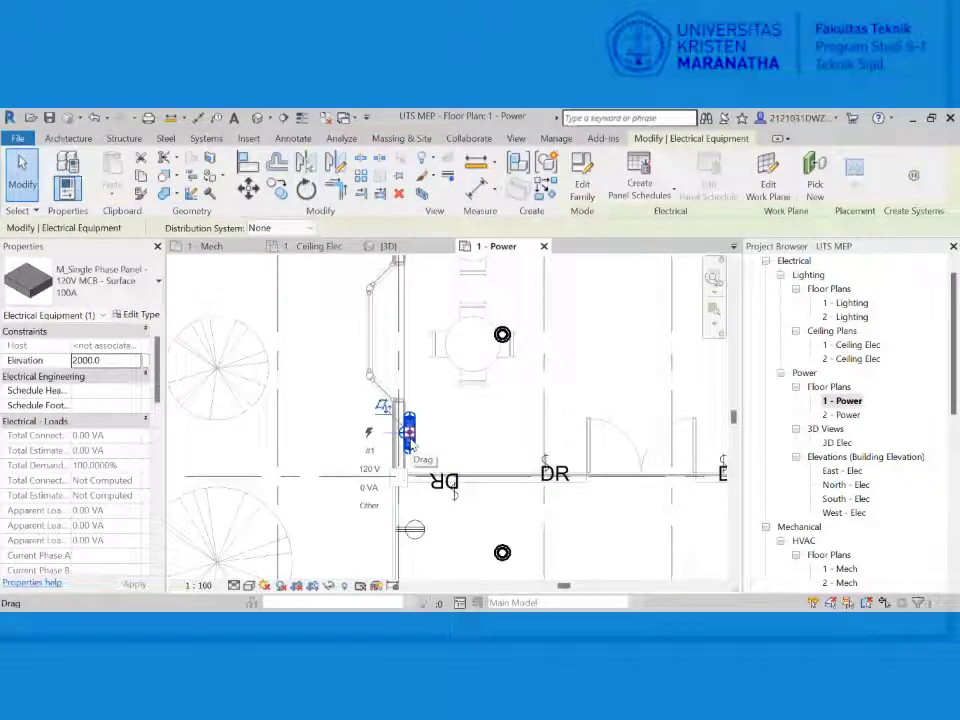
pyautogui.scroll(-3, 413, 442)
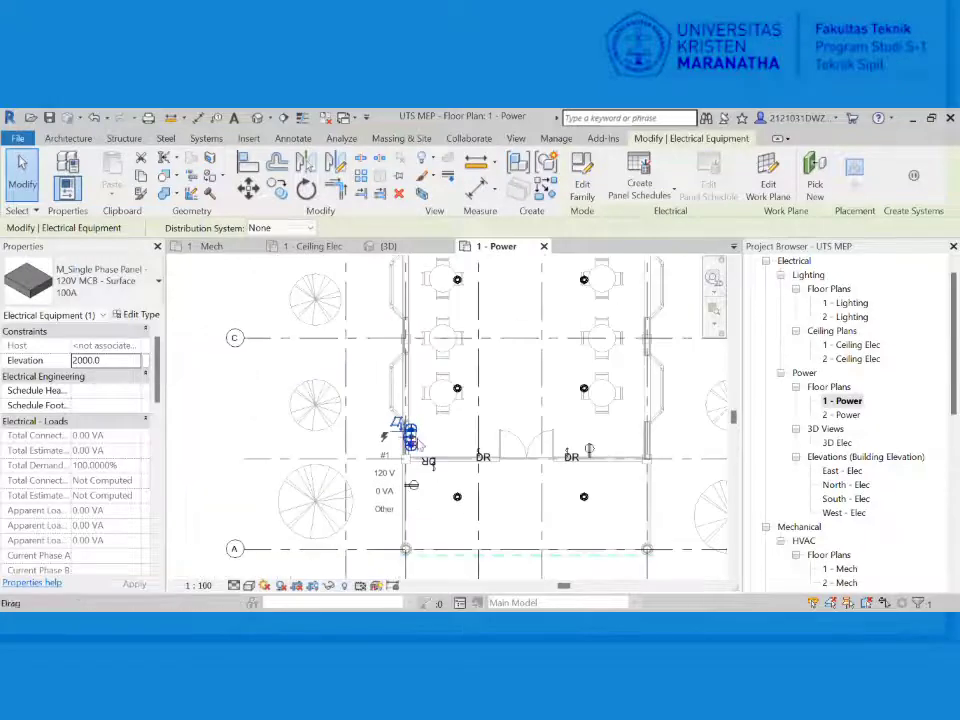
pyautogui.click(432, 437)
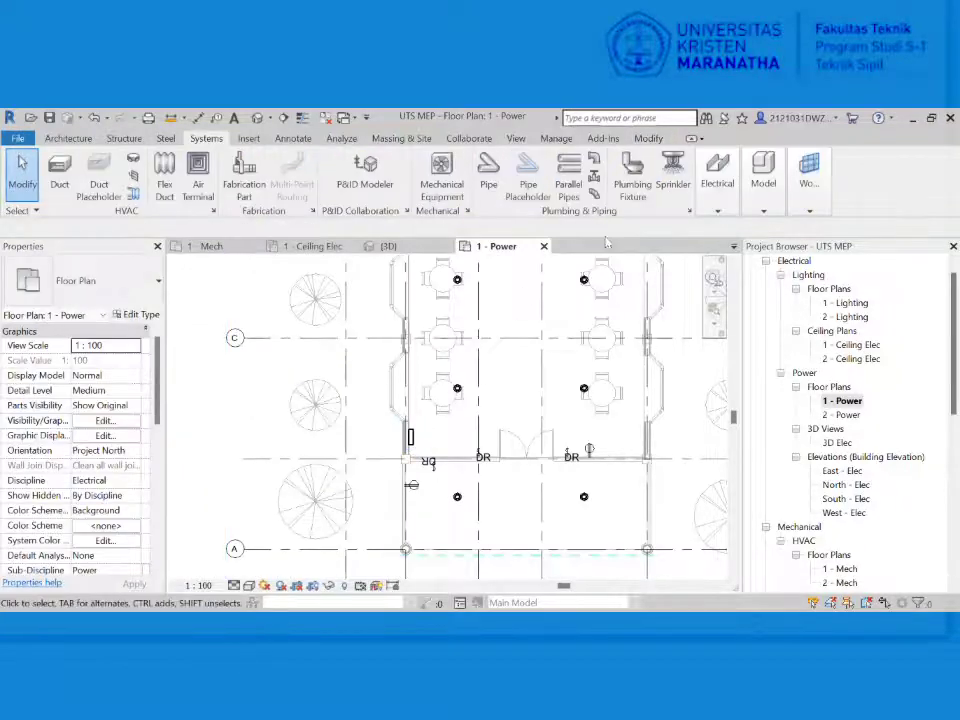
# - Open the electrical settings and add a new distribution system named 220V
pyautogui.click(728, 196)
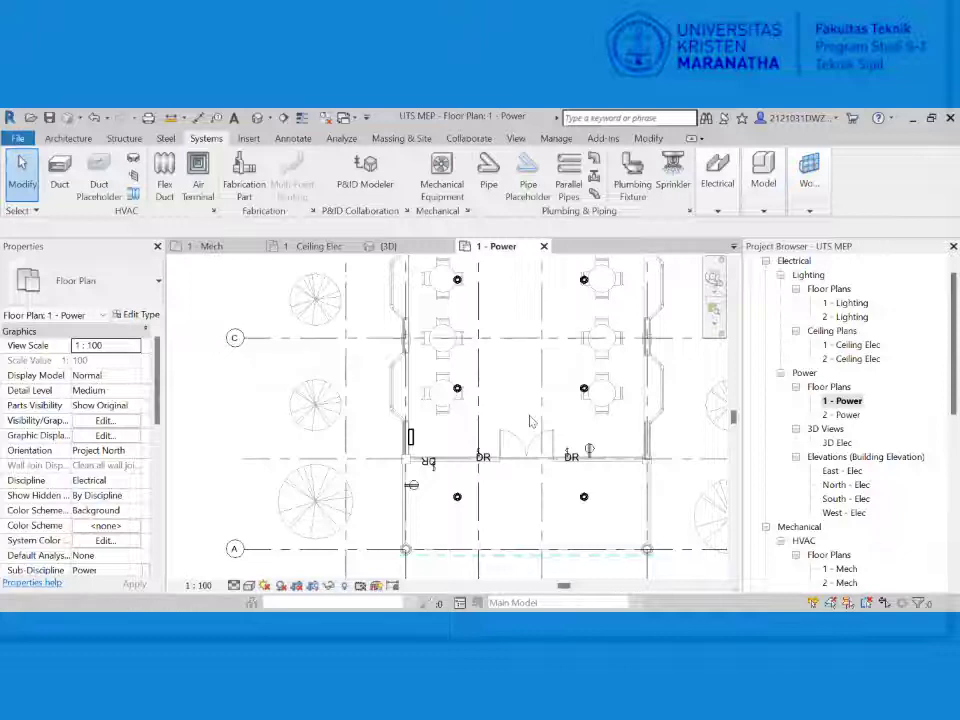
pyautogui.press('e')
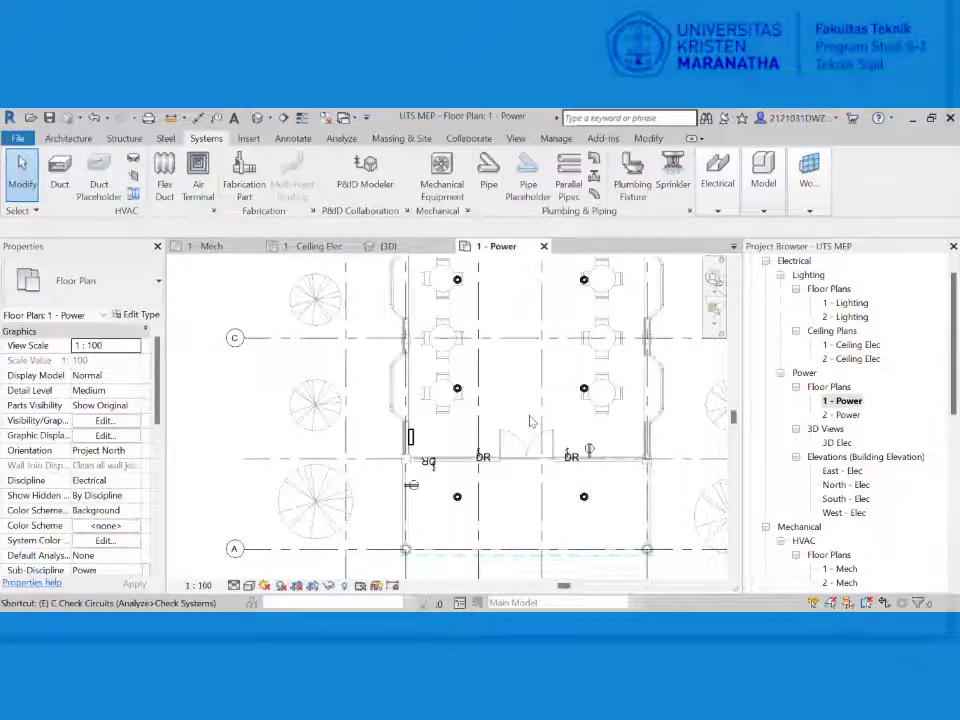
pyautogui.click(728, 202)
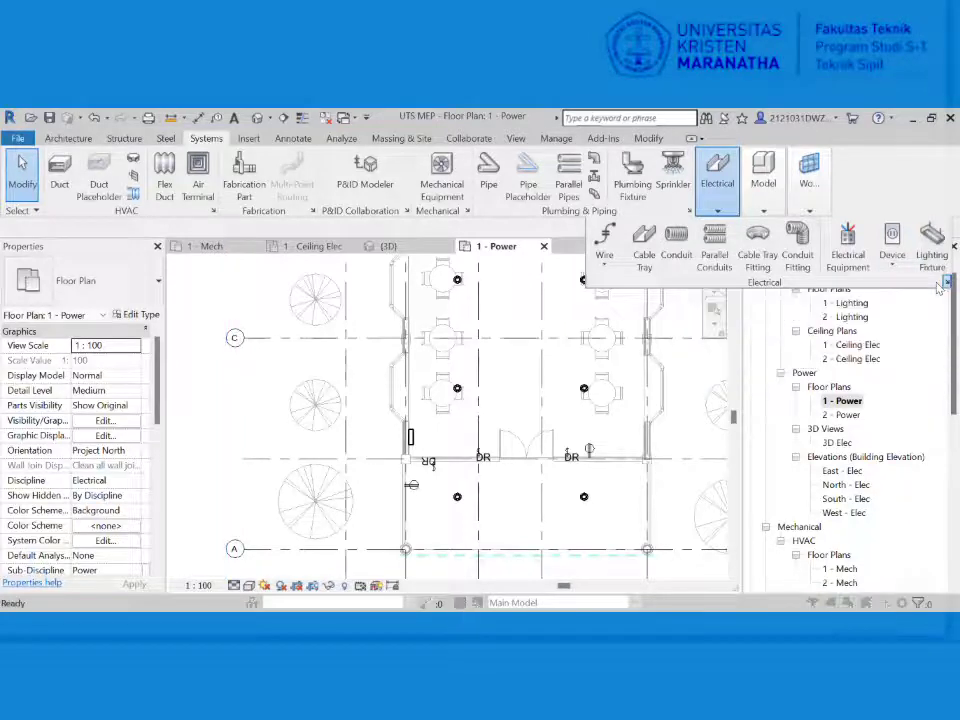
pyautogui.click(945, 283)
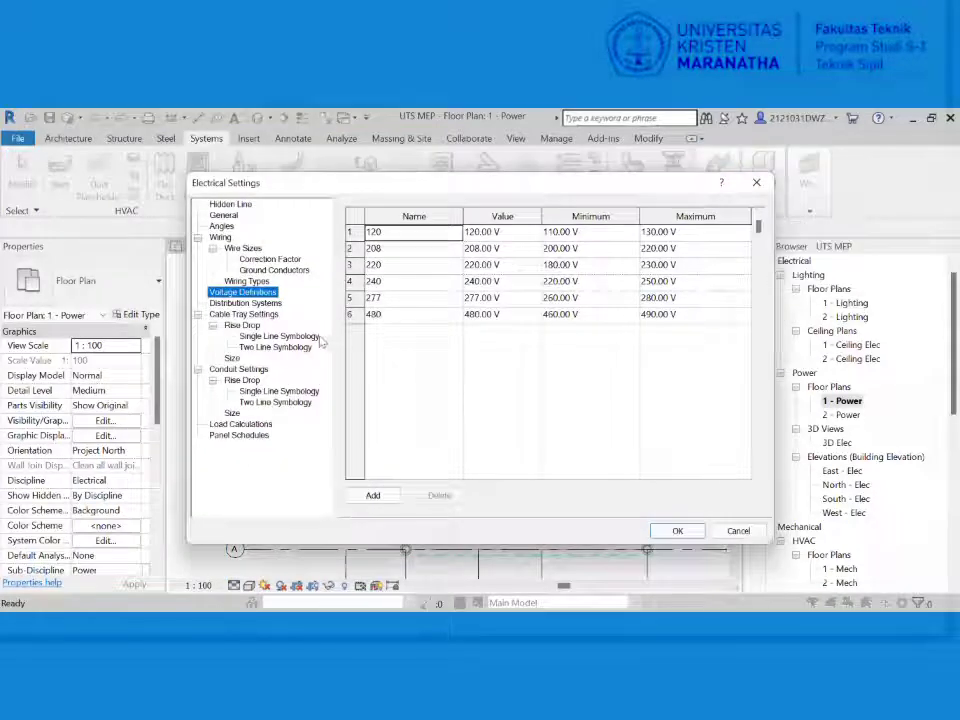
pyautogui.click(266, 307)
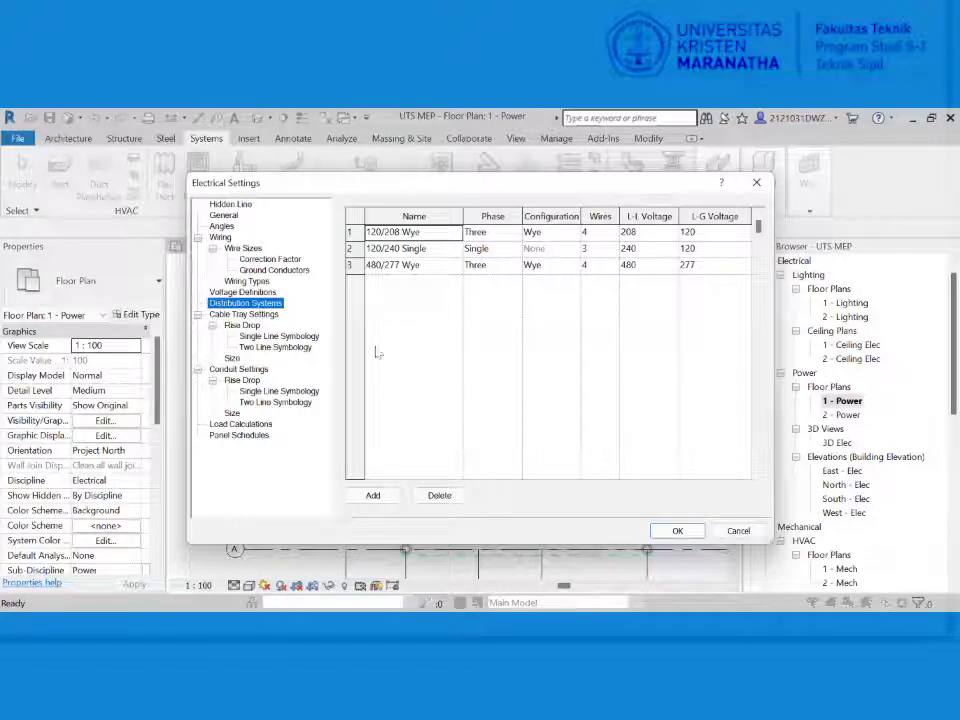
pyautogui.click(373, 495)
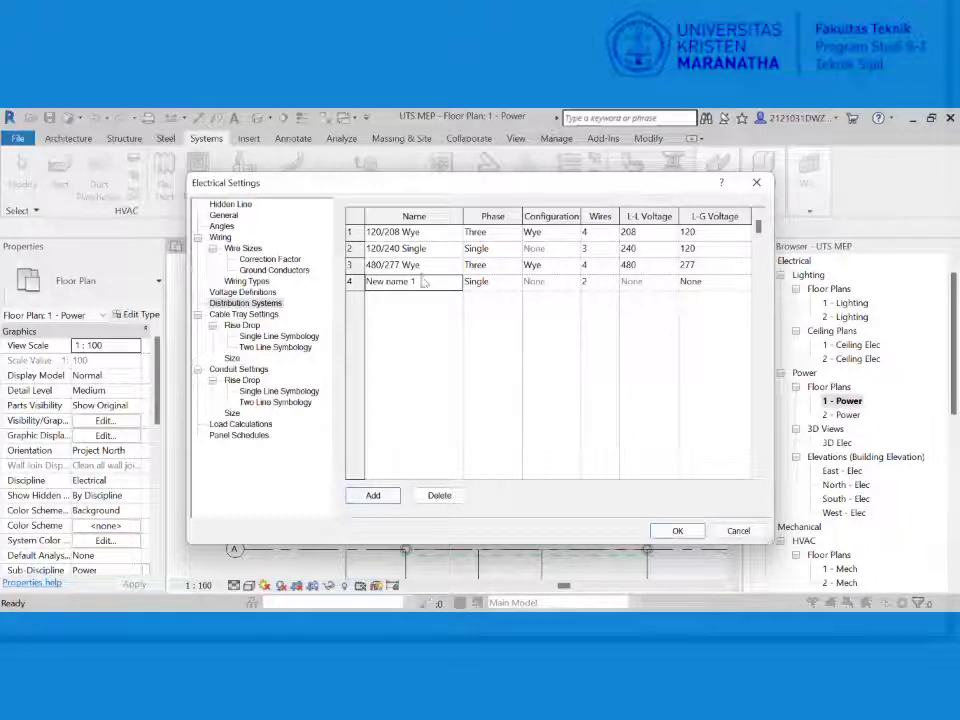
pyautogui.moveTo(422, 279); pyautogui.dragTo(360, 265)
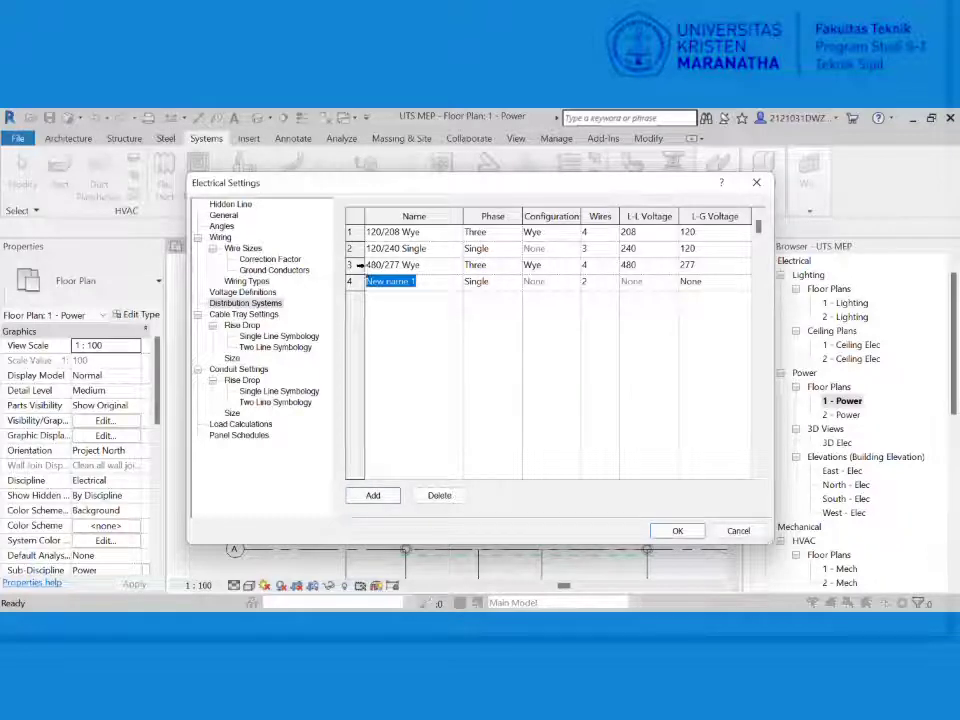
pyautogui.write('220V')
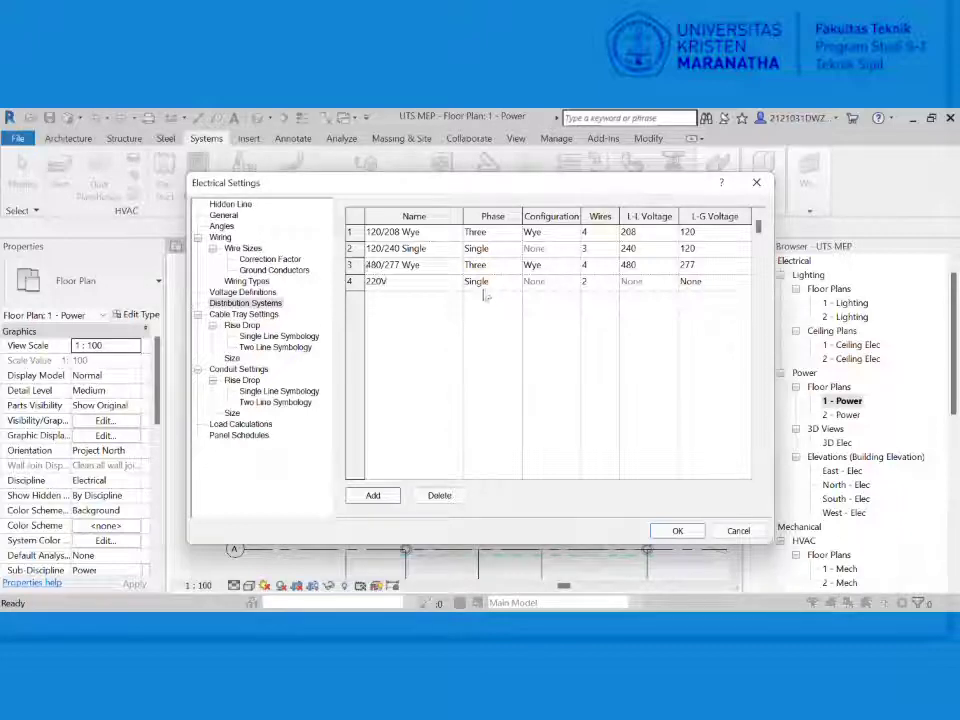
# - Define the 220V distribution system as single phase with 2 wires and an L-G voltage of 220, and accept the settings
pyautogui.click(499, 282)
pyautogui.click(586, 283)
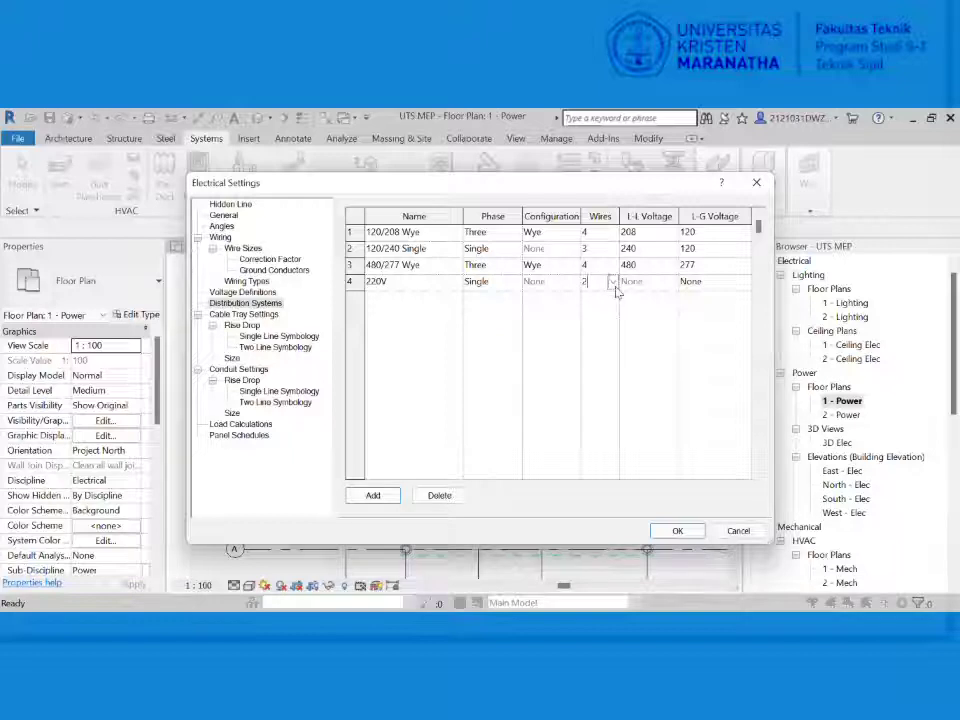
pyautogui.click(612, 282)
pyautogui.click(600, 297)
pyautogui.click(740, 282)
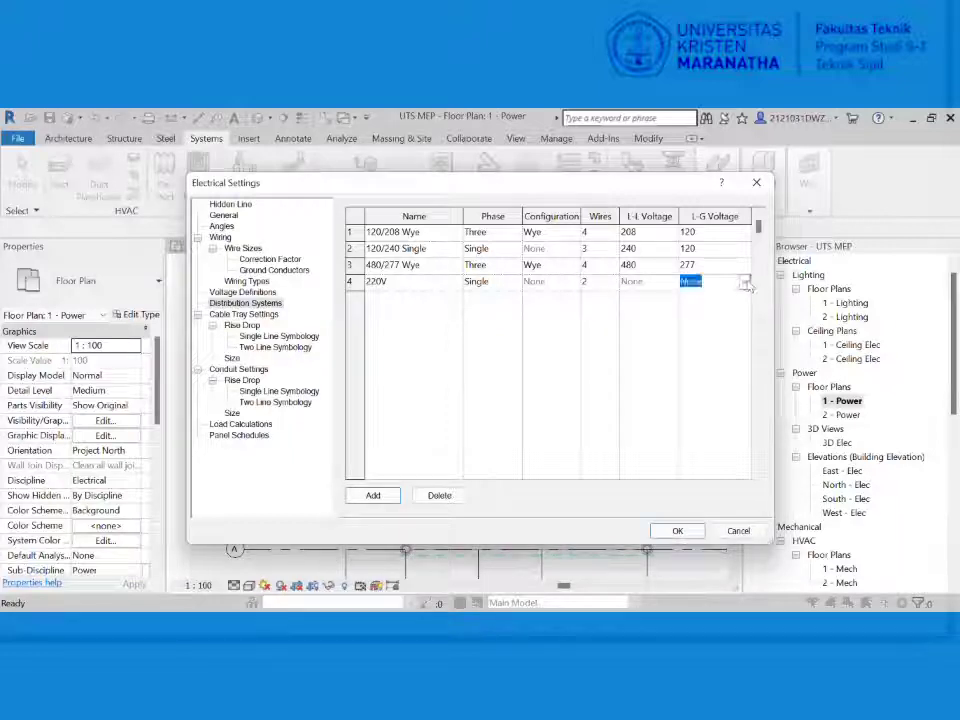
pyautogui.click(745, 284)
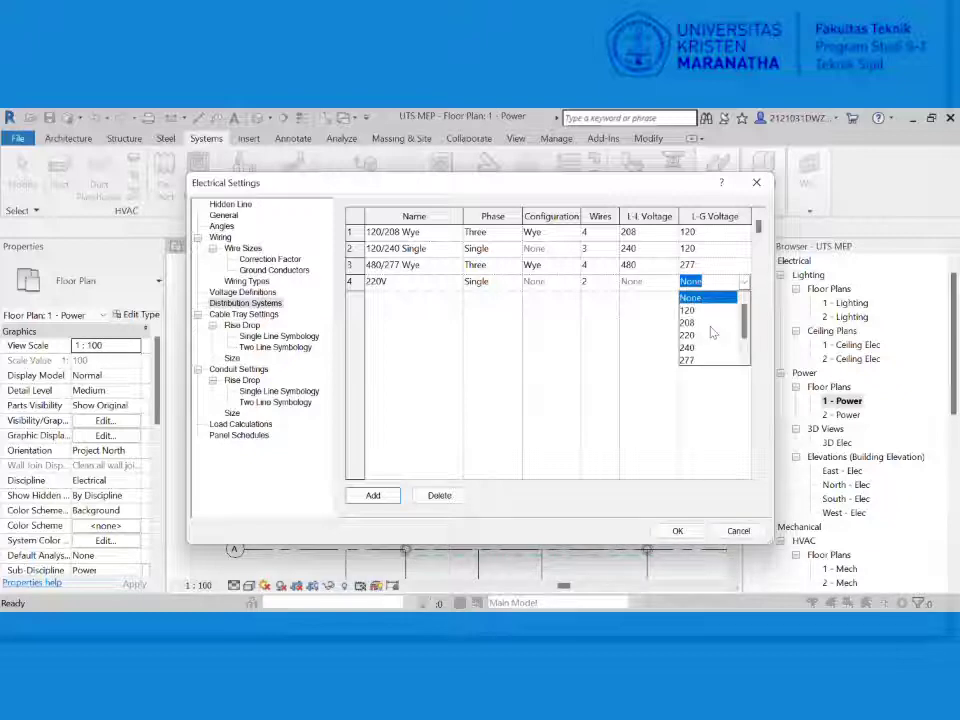
pyautogui.scroll(-1, 715, 330)
pyautogui.scroll(1, 712, 333)
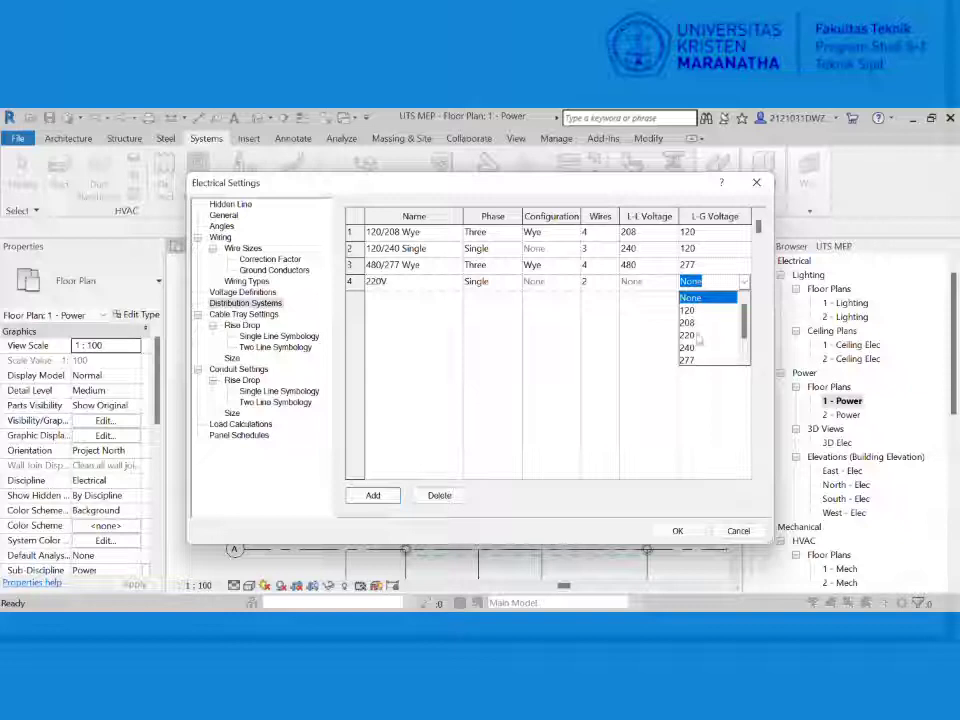
pyautogui.click(697, 336)
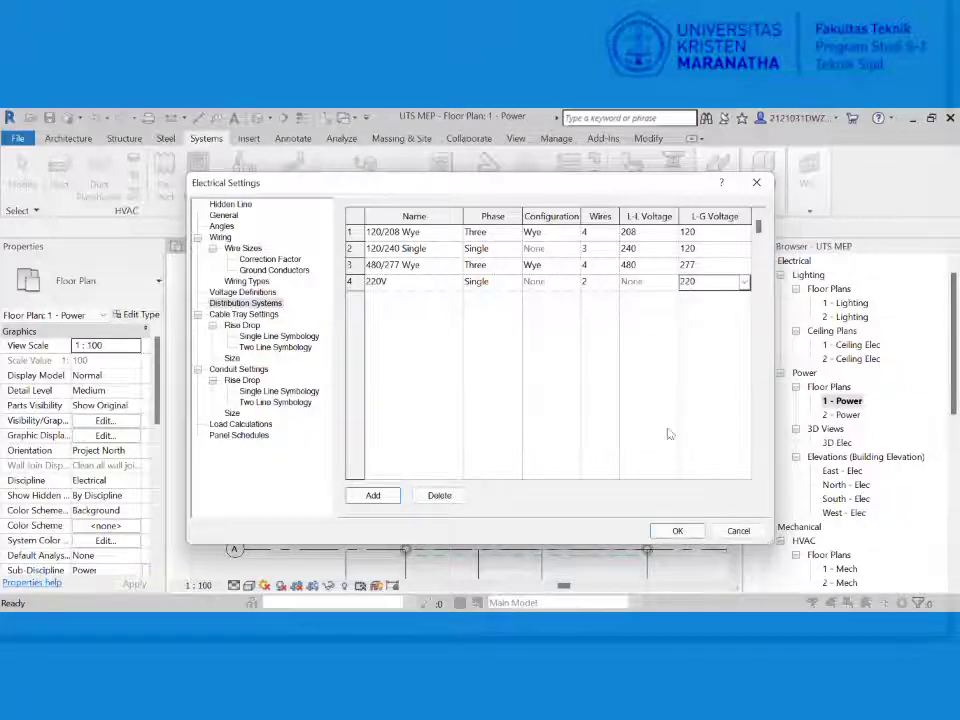
pyautogui.click(680, 531)
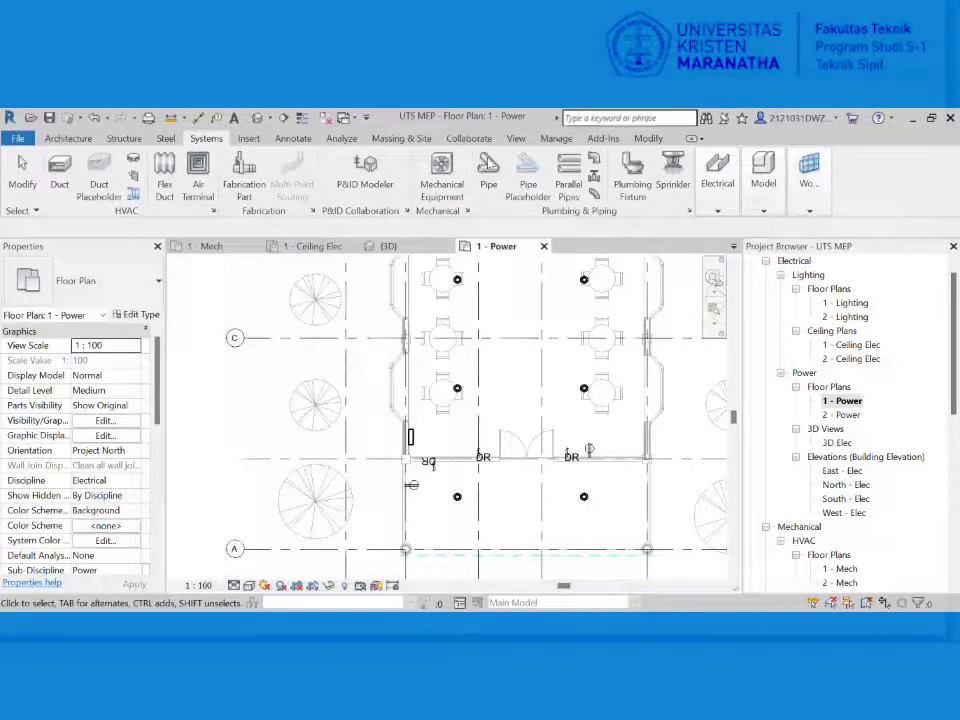
# - Duplicate the type of the single phase surface panel near grid B under the name 100A 220V
pyautogui.click(412, 495)
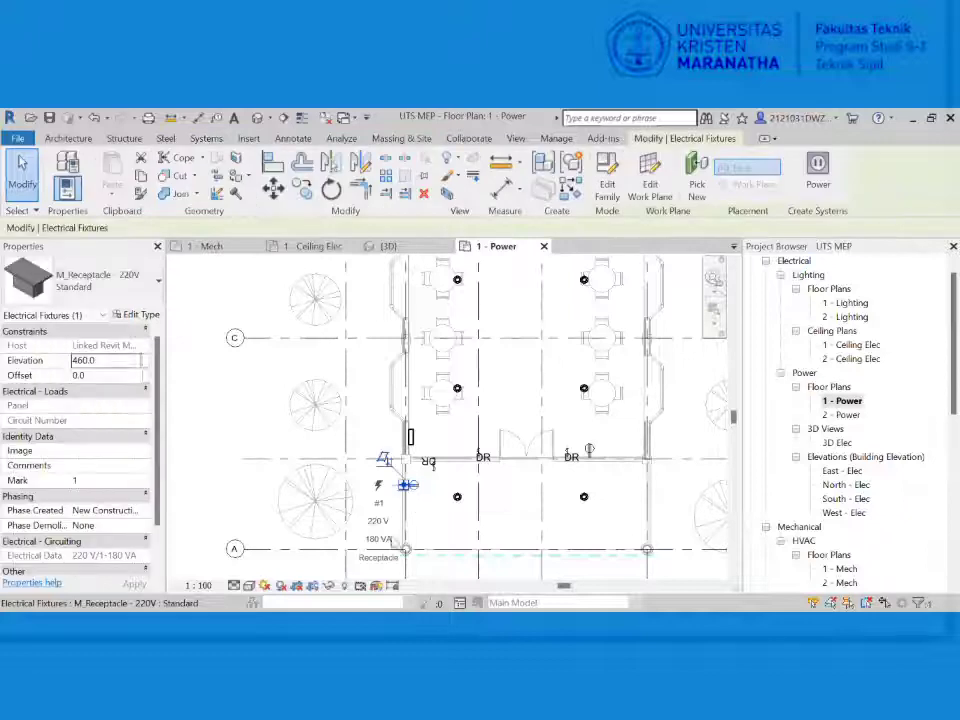
pyautogui.click(410, 437)
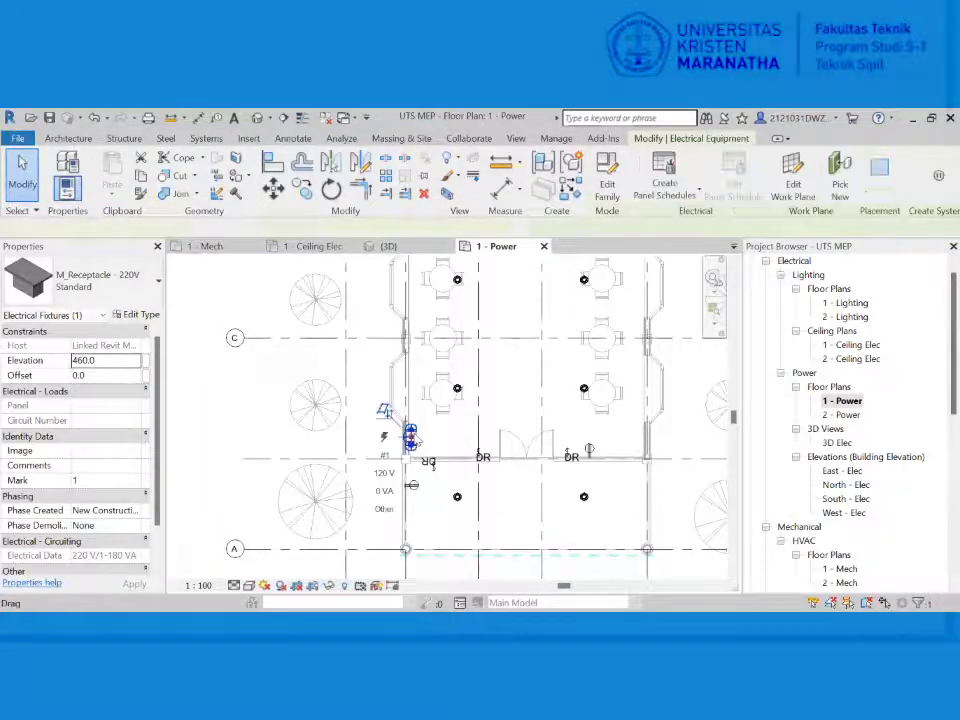
pyautogui.scroll(1, 408, 462)
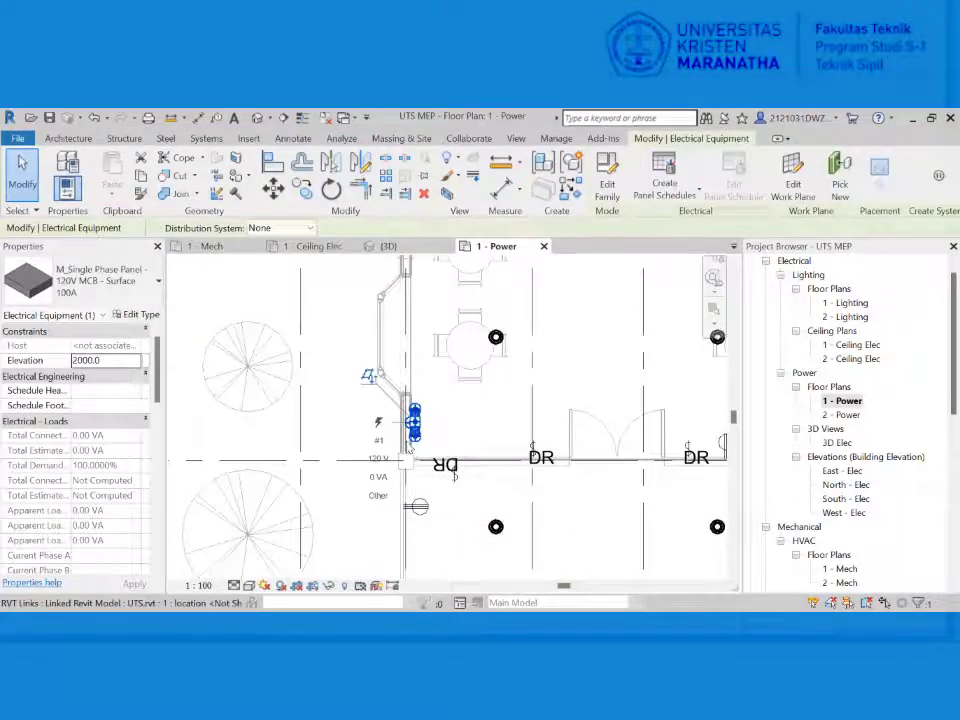
pyautogui.scroll(-1, 422, 440)
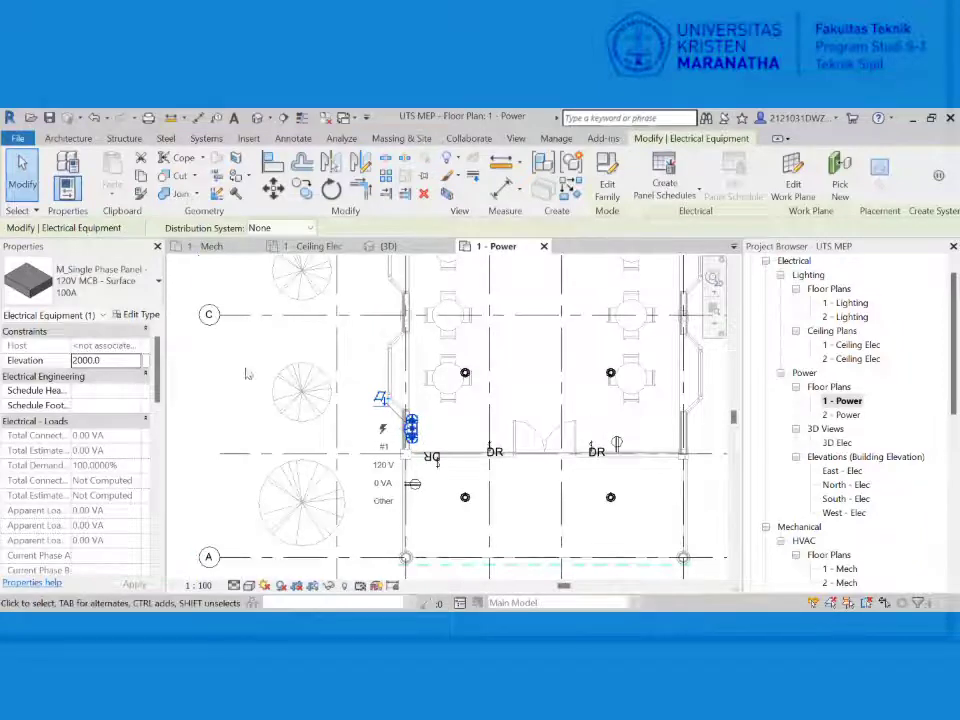
pyautogui.click(95, 283)
pyautogui.click(95, 283)
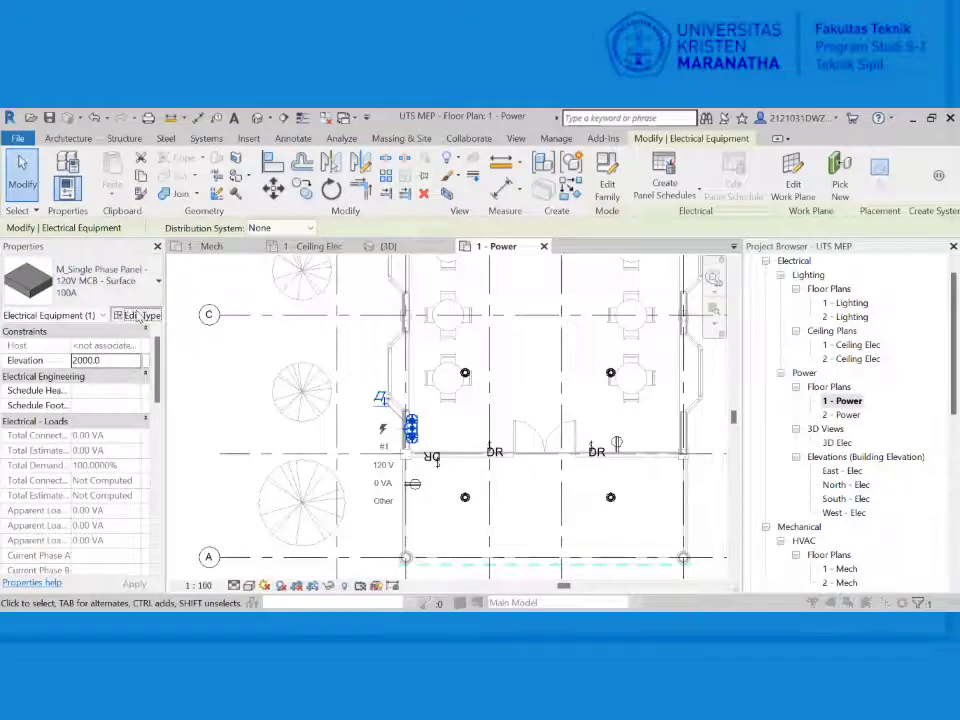
pyautogui.click(135, 314)
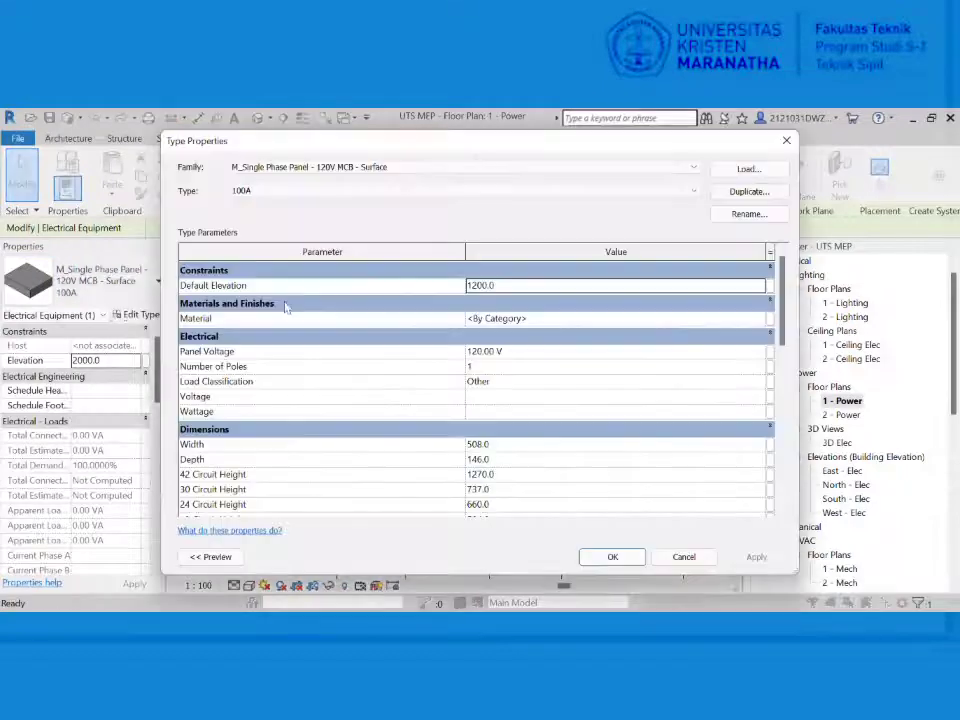
pyautogui.click(764, 198)
pyautogui.click(463, 348)
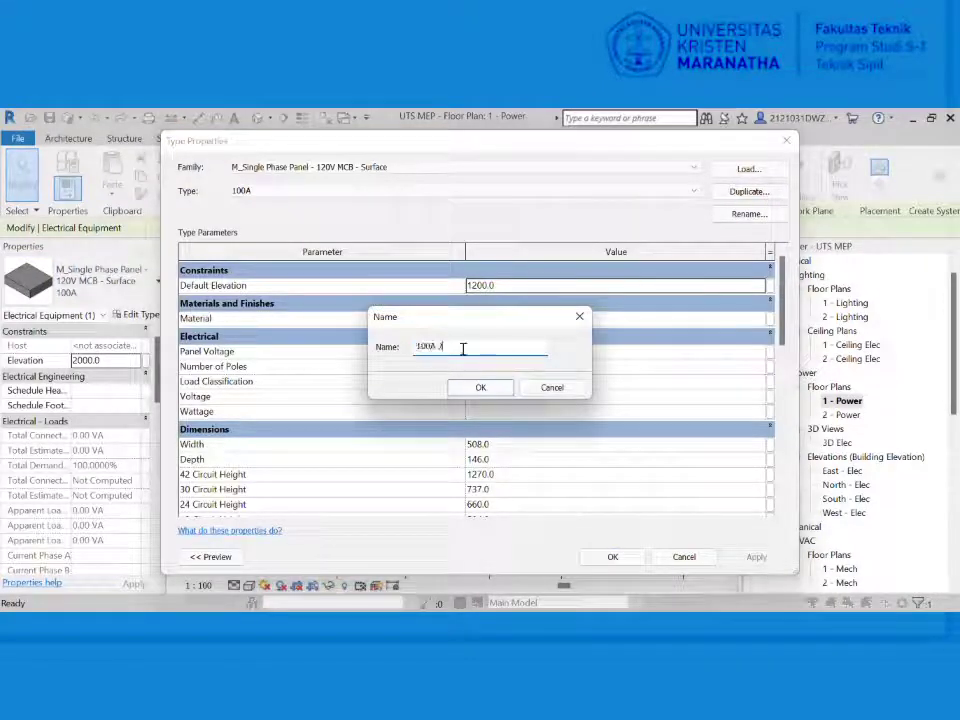
pyautogui.press('BackSpace')
pyautogui.write('2(')
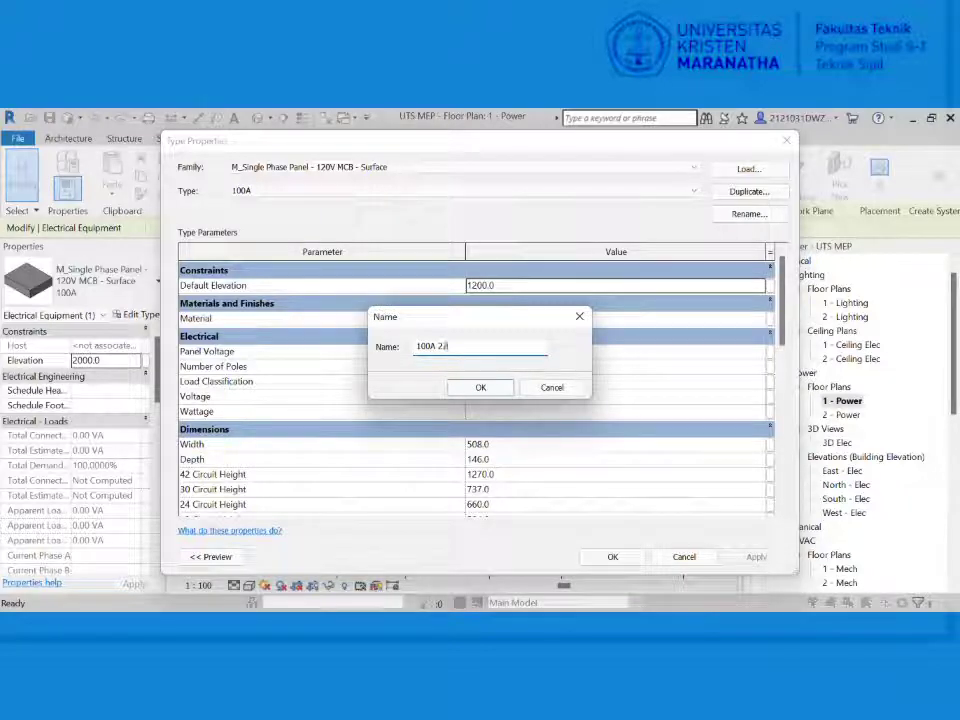
pyautogui.write('0V')
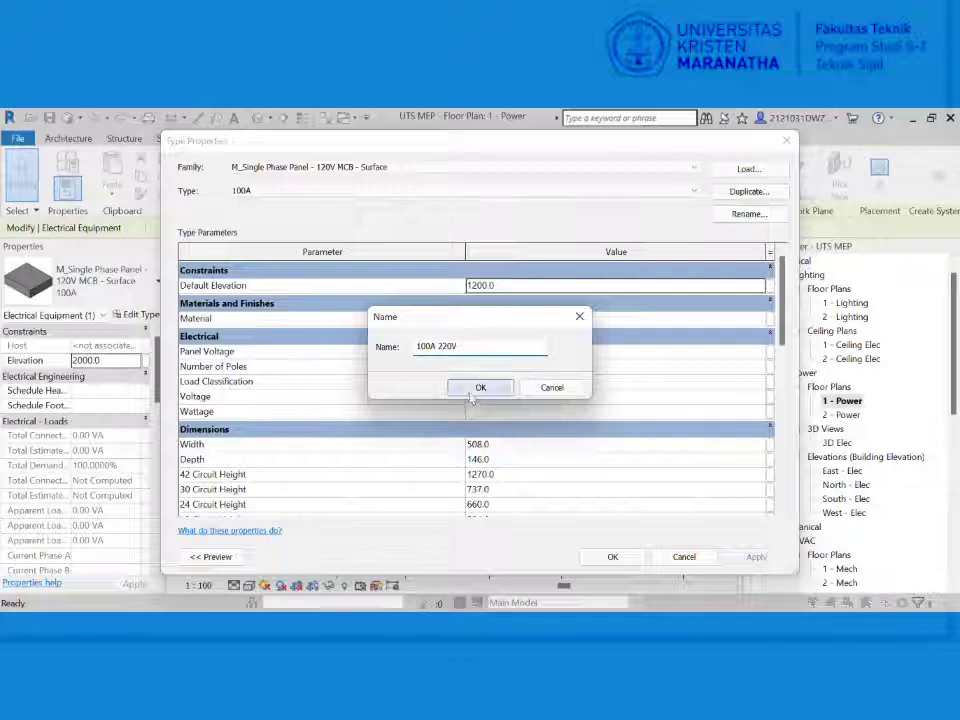
pyautogui.click(481, 387)
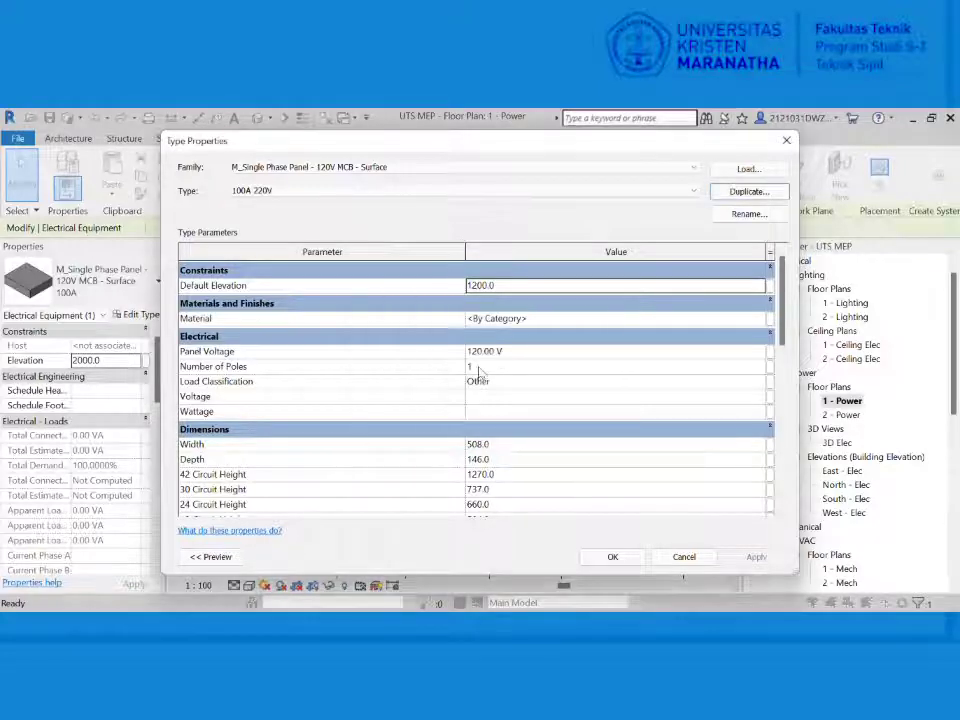
# - Set the new panel type's Panel Voltage to 220 V and assign the 220V distribution system to the panel
pyautogui.moveTo(497, 352); pyautogui.dragTo(471, 350)
pyautogui.write('220V')
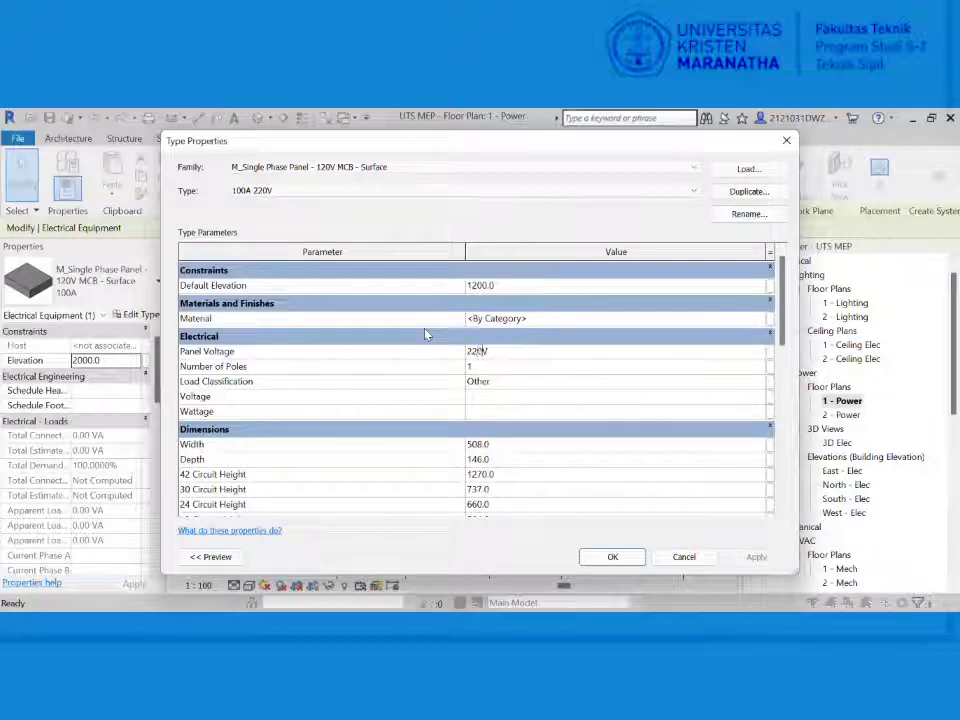
pyautogui.click(609, 556)
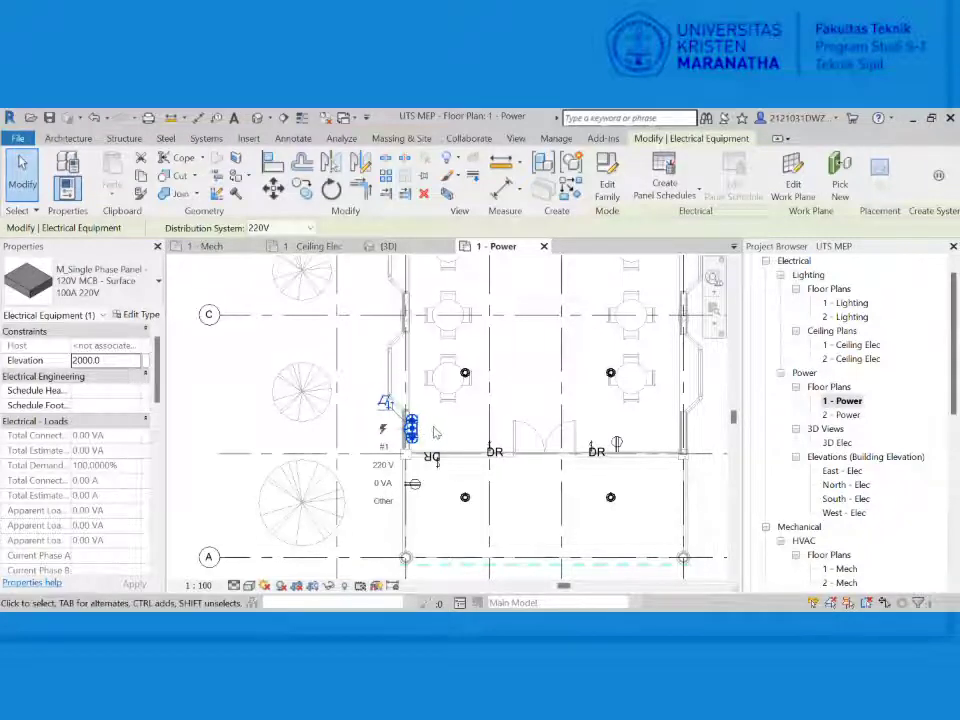
pyautogui.press('Escape')
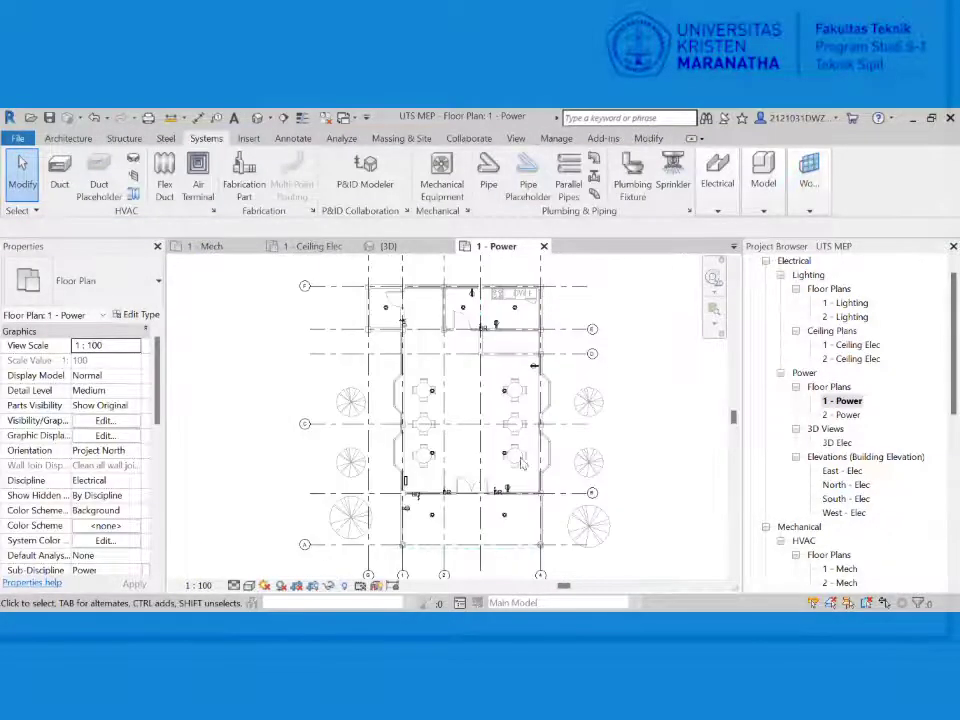
# - Try to give the surface-mounted distribution panel near grid B the panel name PANEL 1
pyautogui.scroll(3, 385, 510)
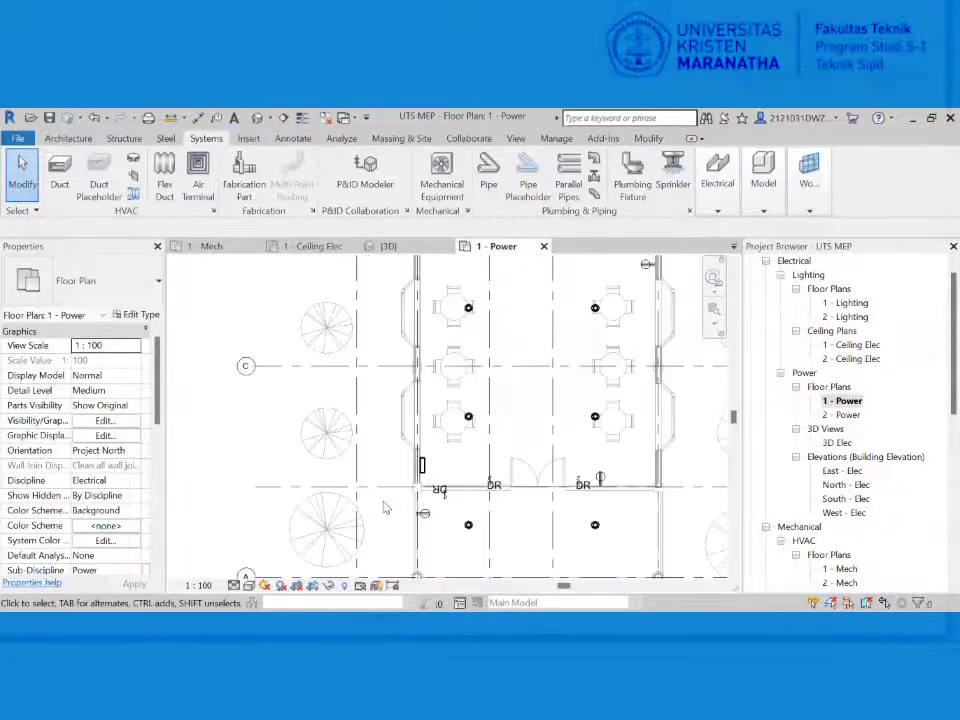
pyautogui.click(421, 464)
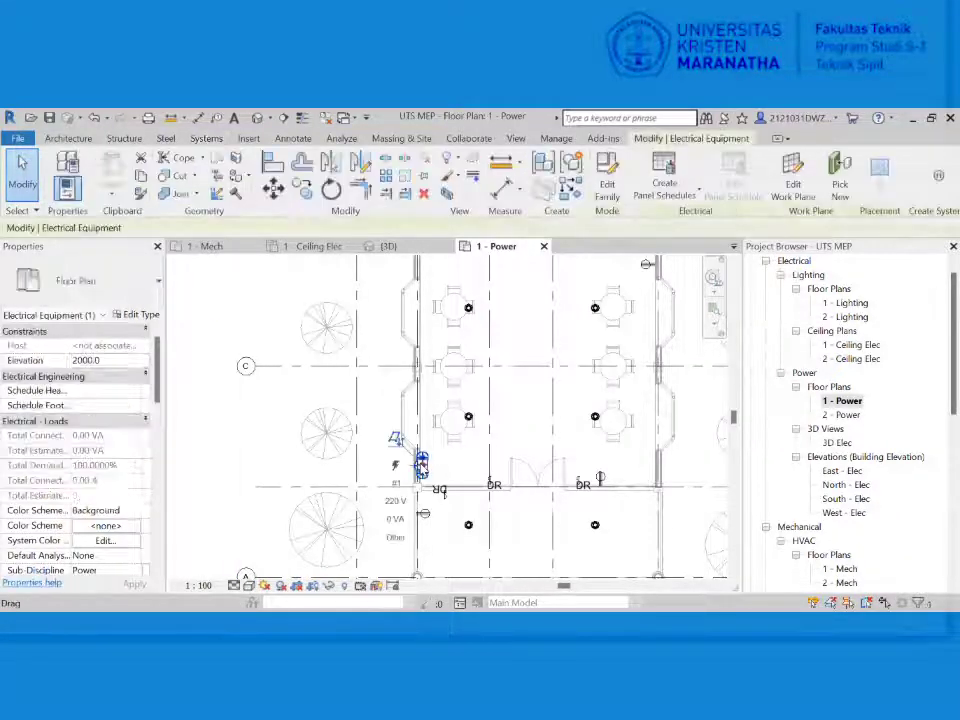
pyautogui.scroll(-5, 112, 458)
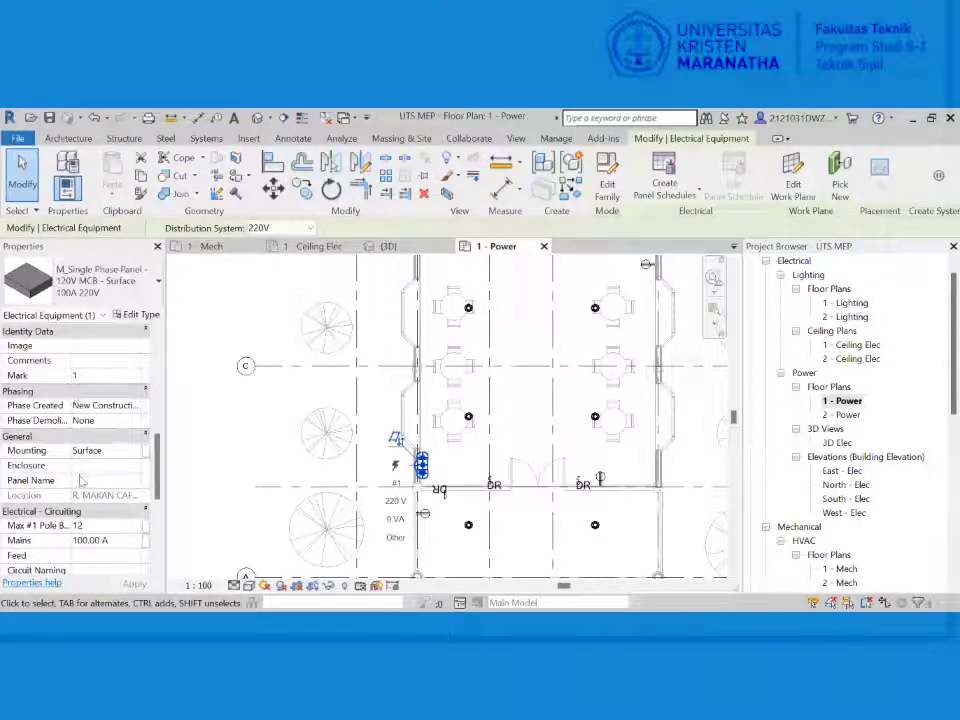
pyautogui.scroll(-4, 82, 482)
pyautogui.scroll(5, 82, 484)
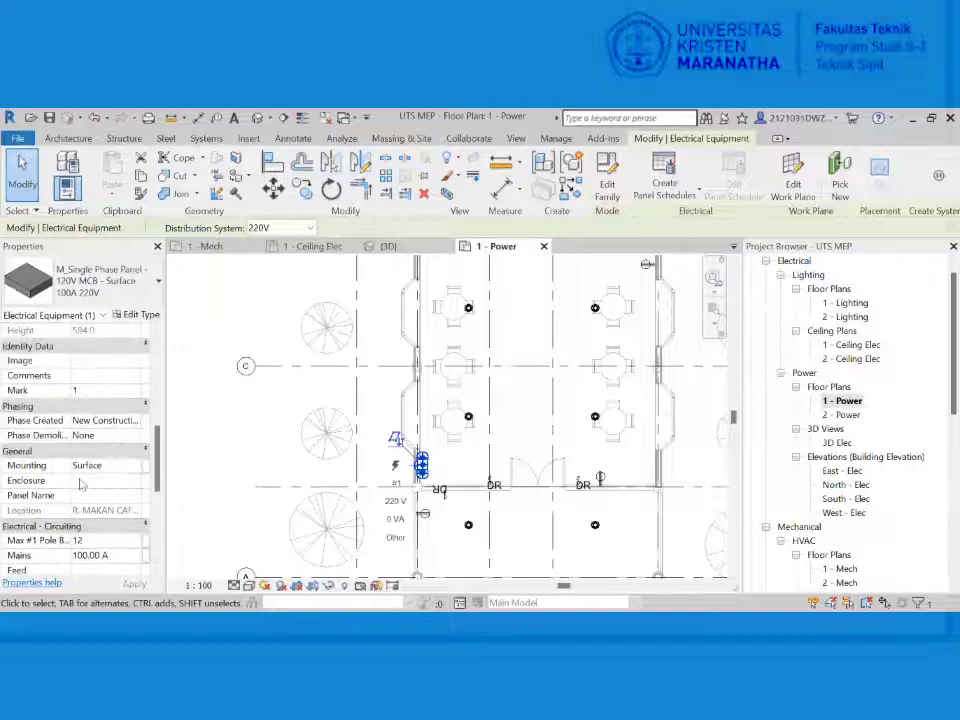
pyautogui.click(92, 496)
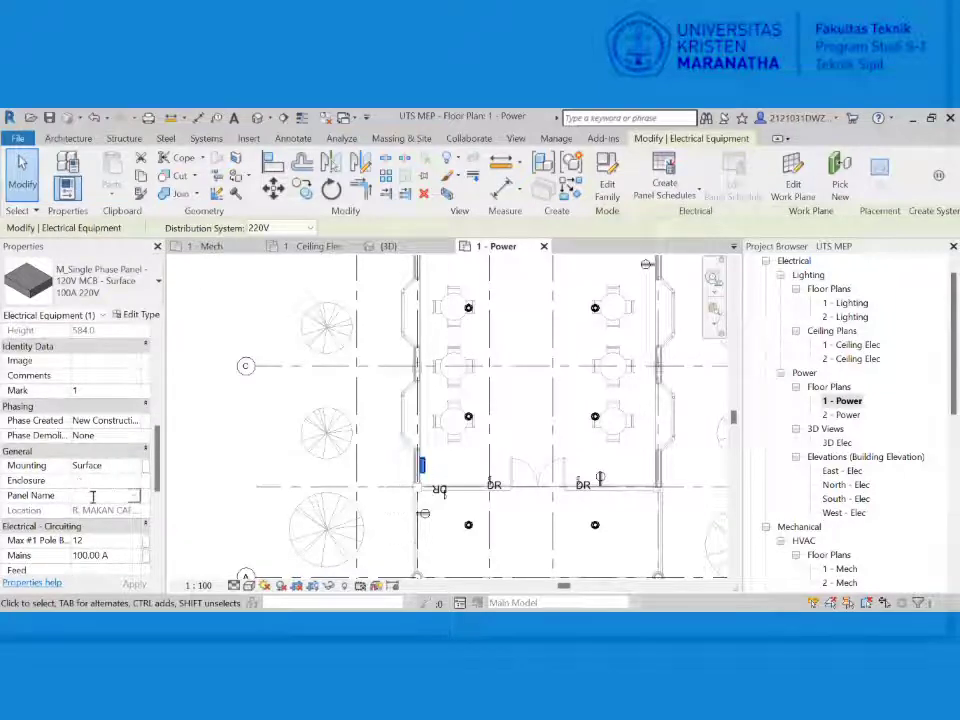
pyautogui.write('PANEL 1')
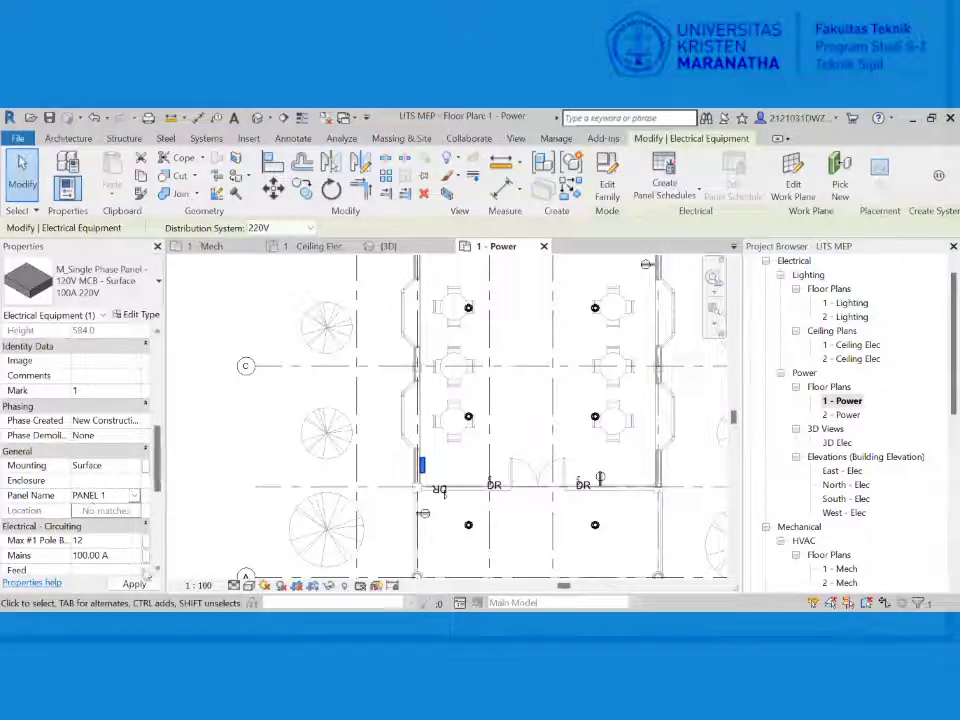
pyautogui.click(134, 583)
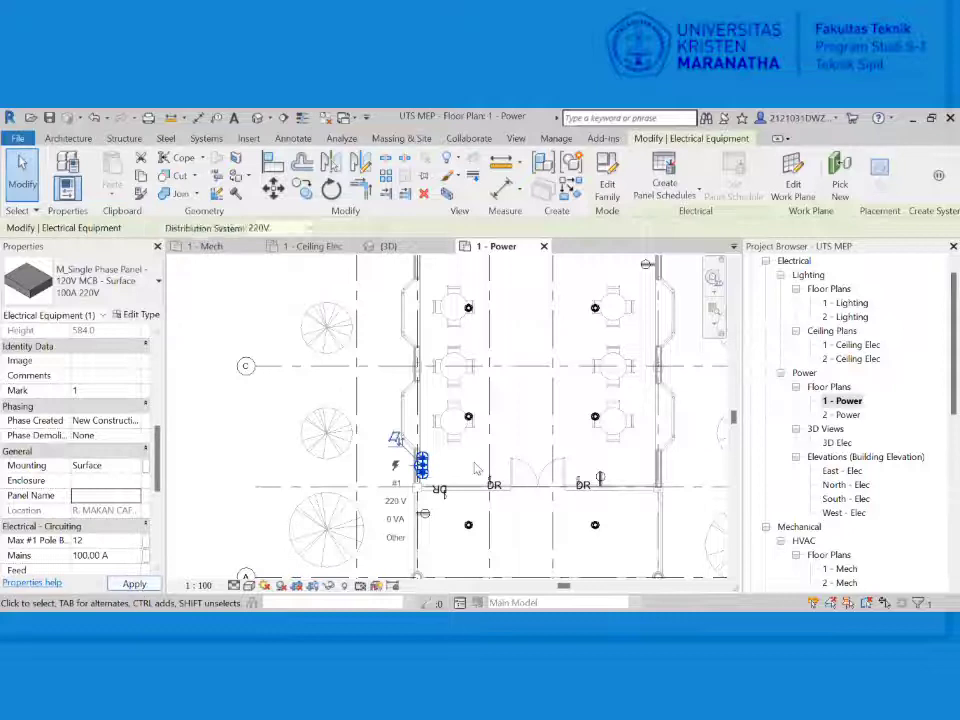
pyautogui.click(477, 469)
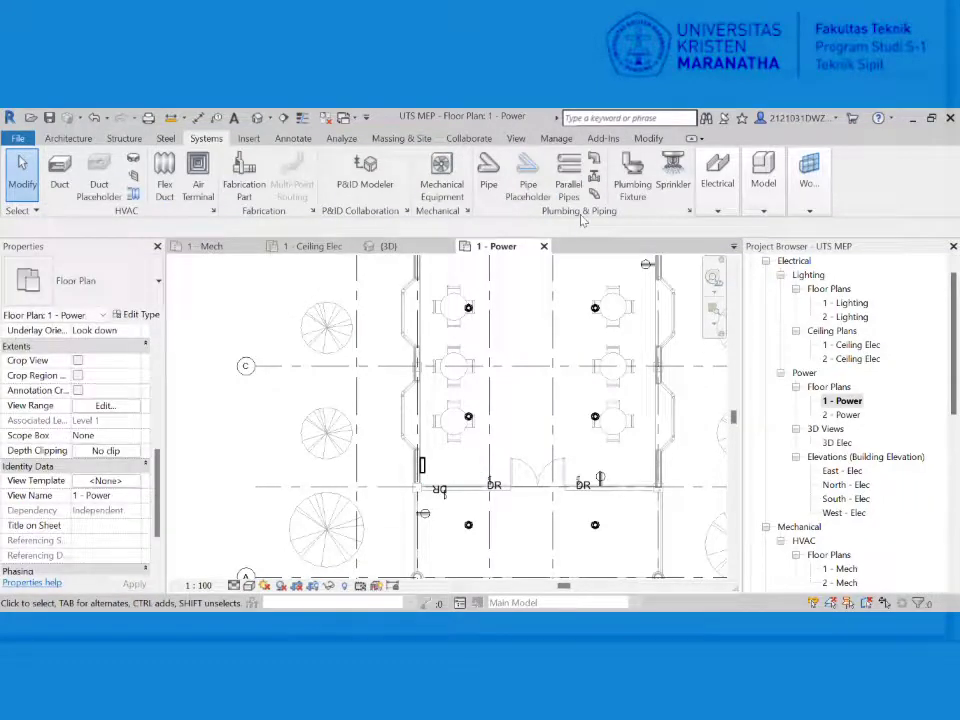
# - Create a power circuit from the 220V receptacle on grid 1 between grids A and B
pyautogui.scroll(-2, 480, 392)
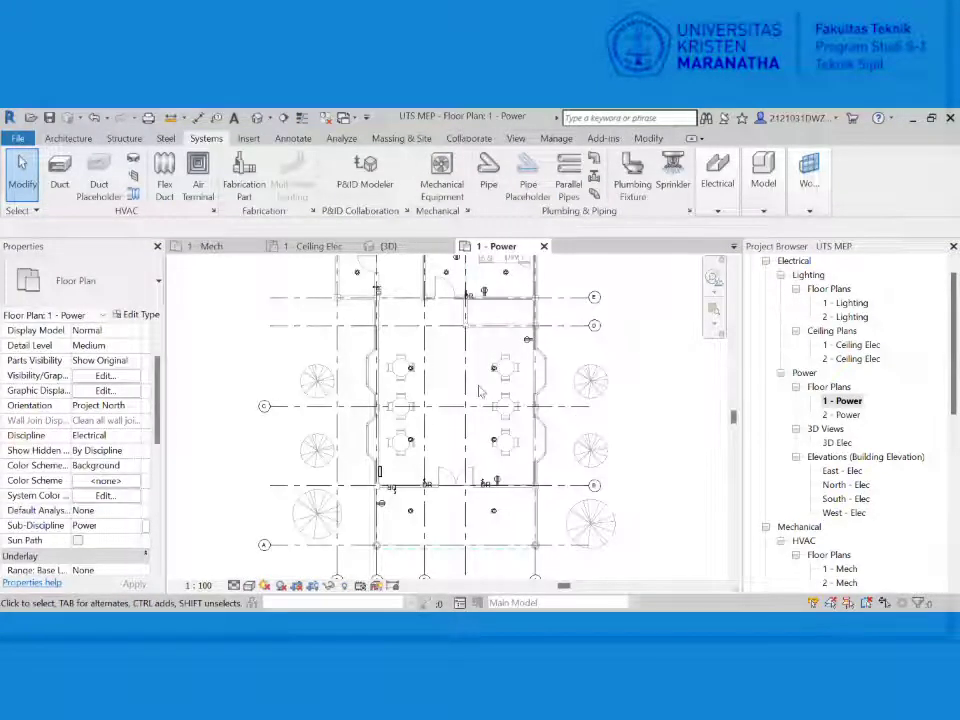
pyautogui.scroll(2, 387, 522)
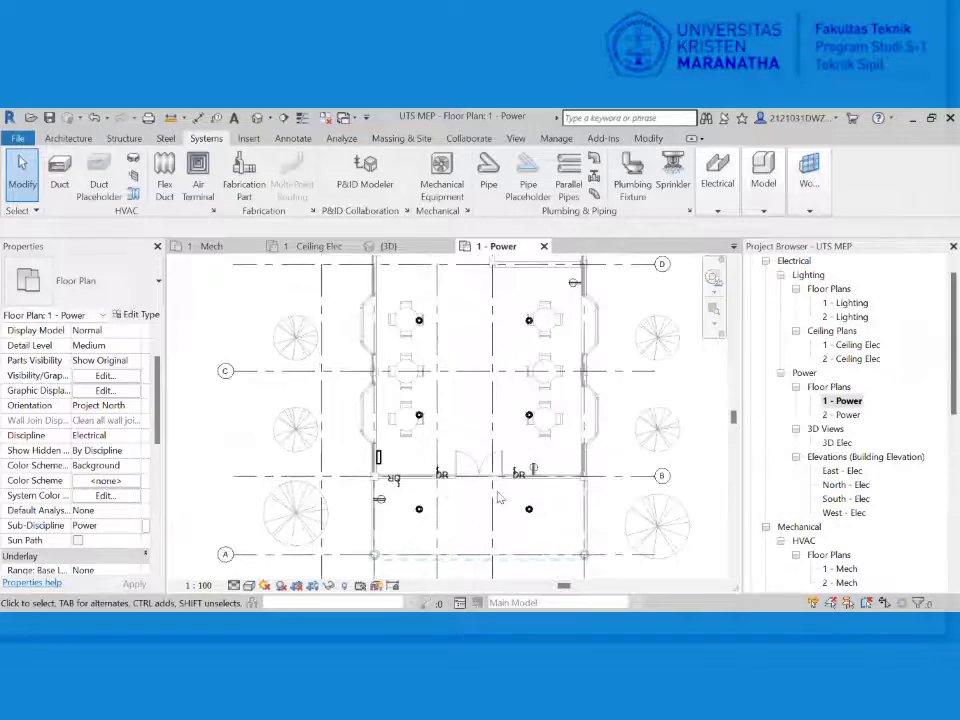
pyautogui.click(380, 500)
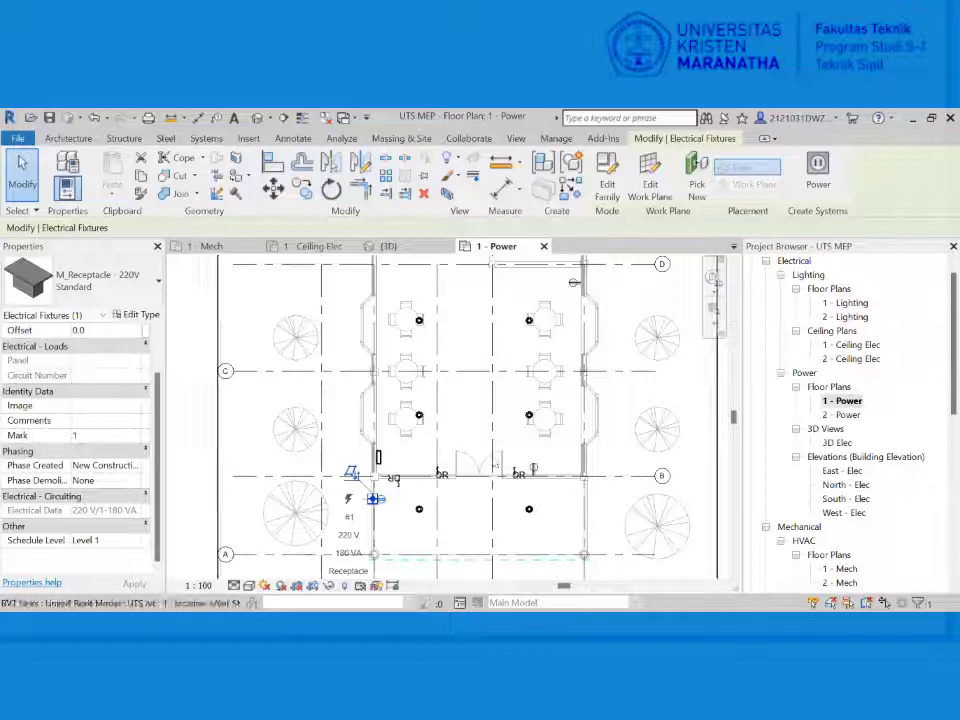
pyautogui.click(379, 462)
pyautogui.click(383, 520)
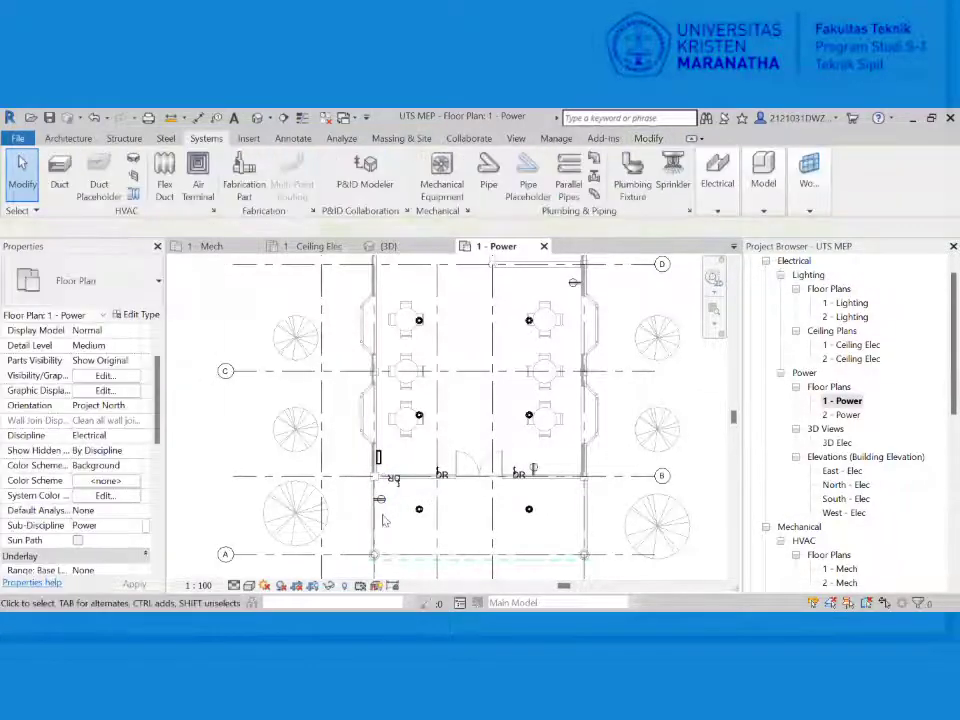
pyautogui.click(380, 508)
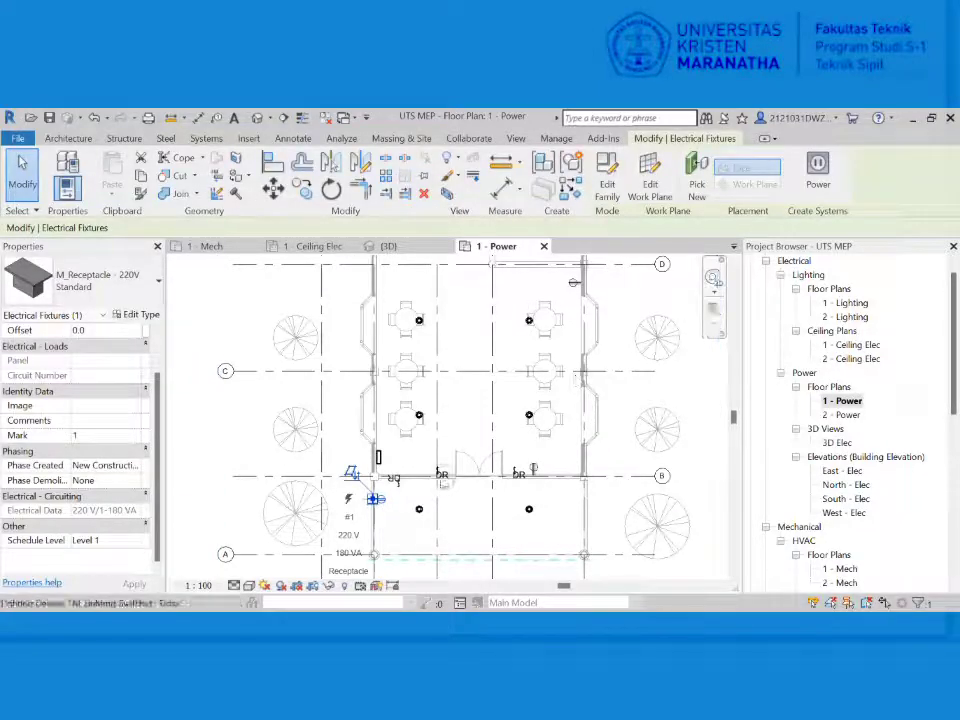
pyautogui.click(818, 184)
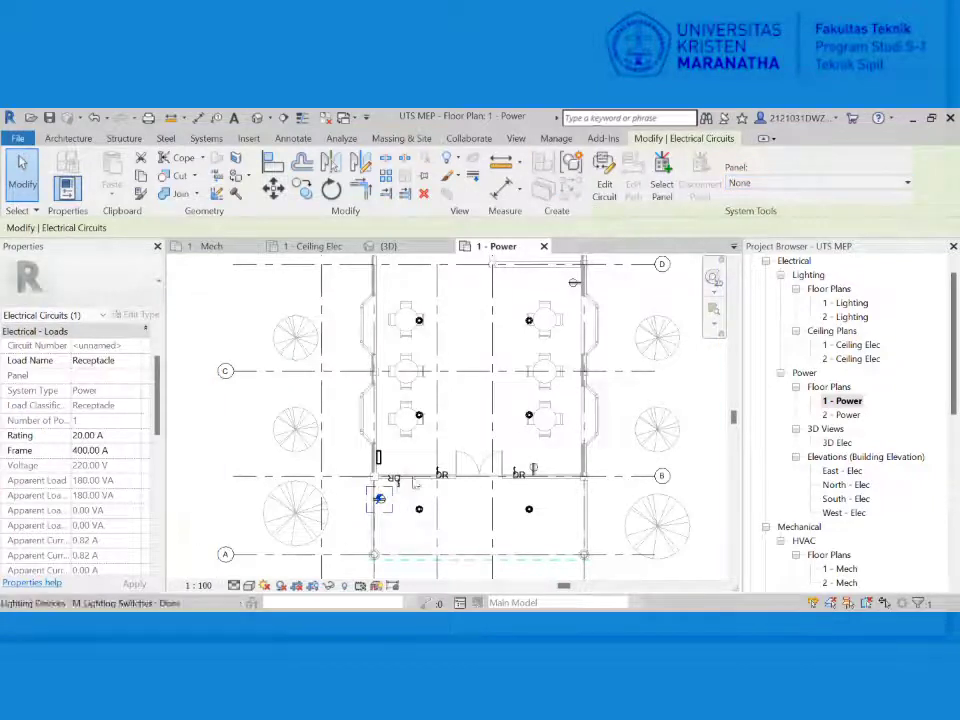
# - Edit the circuit and add the two lights between grids A and B, the two dining lights nearest grid B, and the receptacle beside the entrance
pyautogui.click(604, 176)
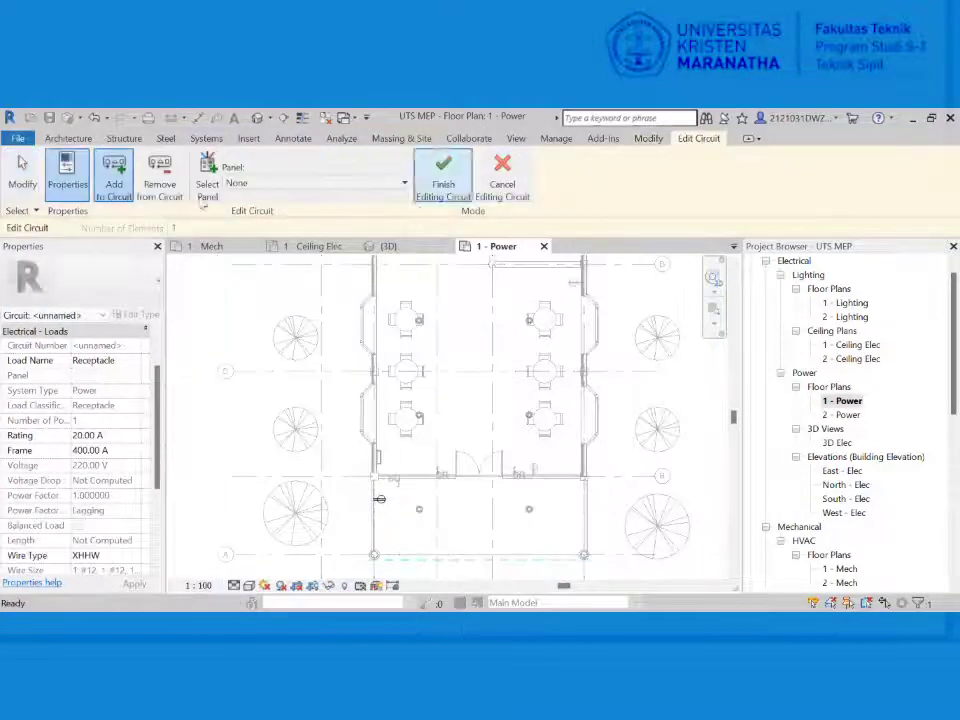
pyautogui.click(114, 178)
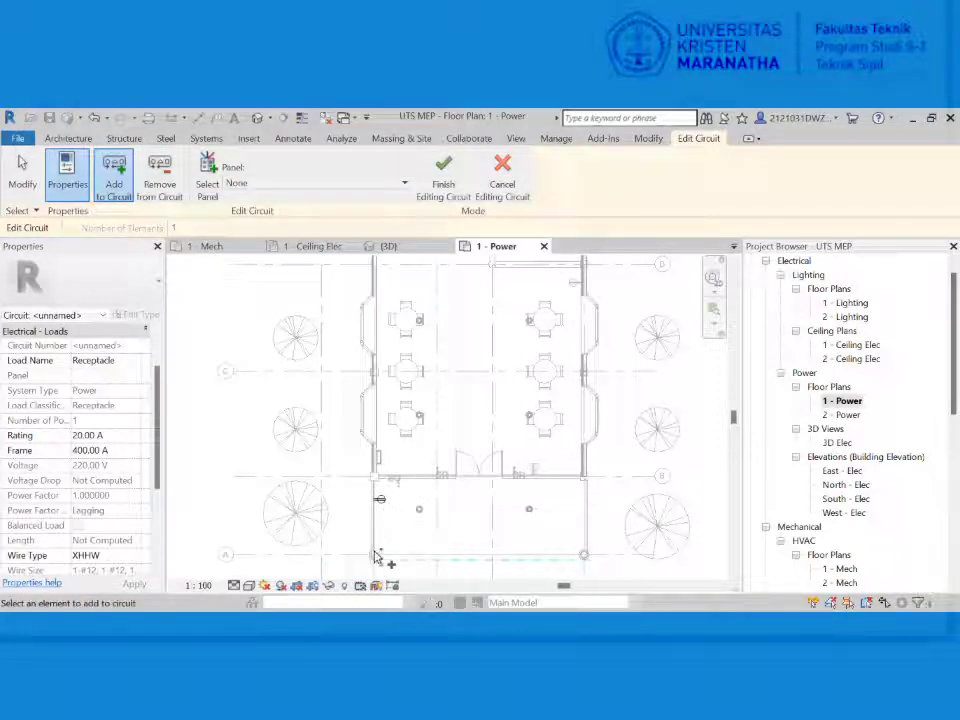
pyautogui.click(419, 509)
pyautogui.click(529, 509)
pyautogui.click(530, 418)
pyautogui.click(420, 418)
pyautogui.moveTo(461, 407); pyautogui.dragTo(497, 446, button='middle')
pyautogui.click(526, 551)
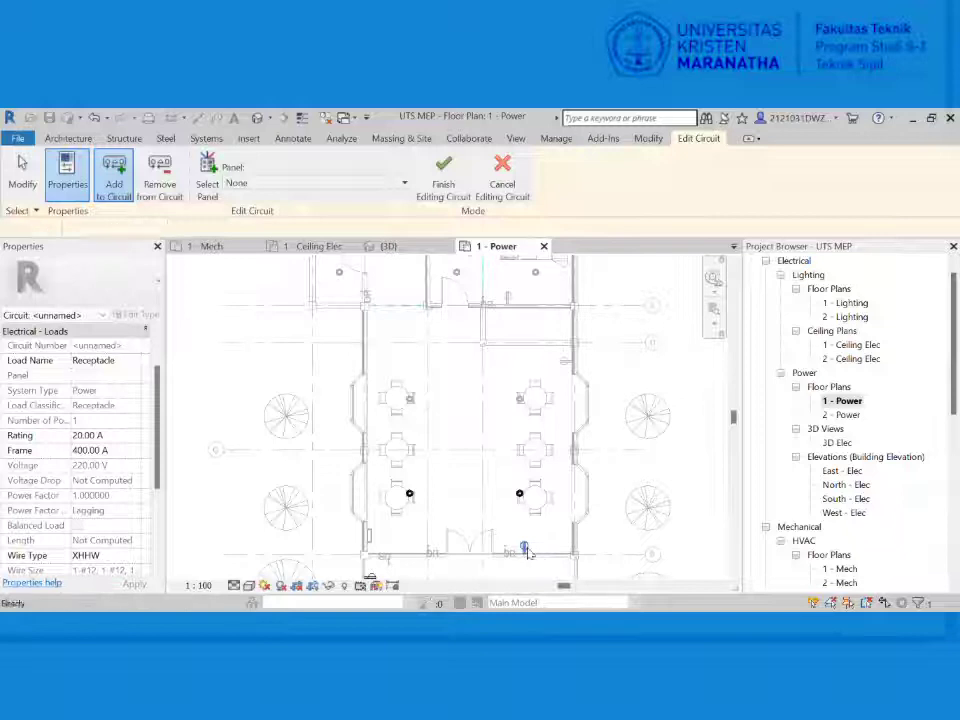
# - Add the two upper dining lights, the receptacle below grid D, and the lights and receptacles of the kitchen and its adjoining room to the circuit
pyautogui.click(520, 400)
pyautogui.click(562, 361)
pyautogui.click(507, 296)
pyautogui.click(534, 275)
pyautogui.scroll(-1, 525, 296)
pyautogui.moveTo(525, 296); pyautogui.dragTo(502, 387, button='middle')
pyautogui.click(464, 377)
pyautogui.click(448, 368)
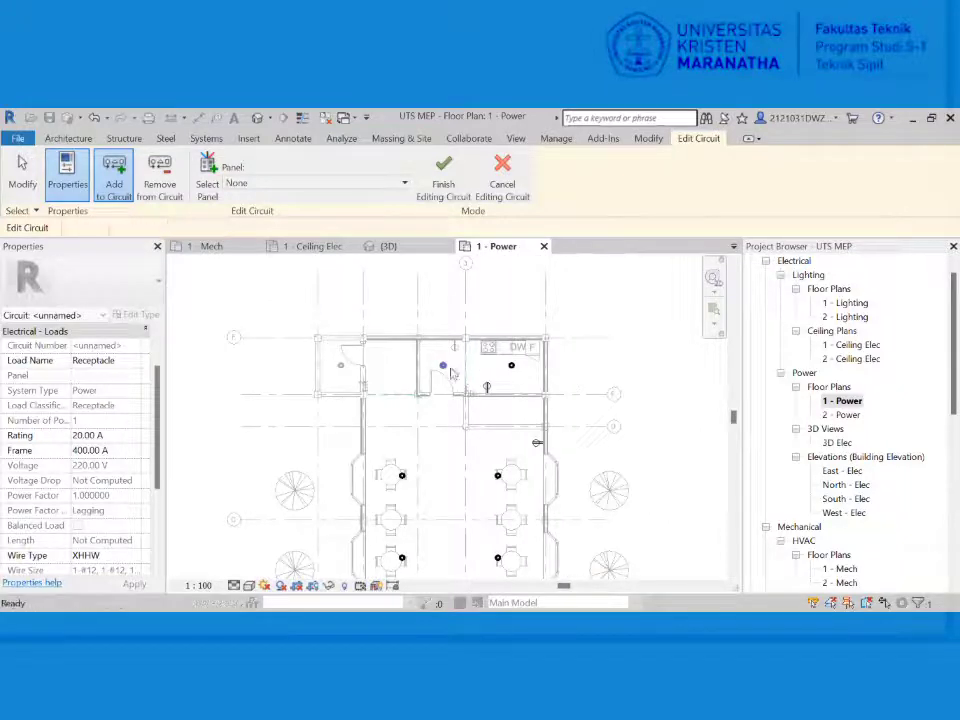
pyautogui.click(453, 350)
pyautogui.click(359, 383)
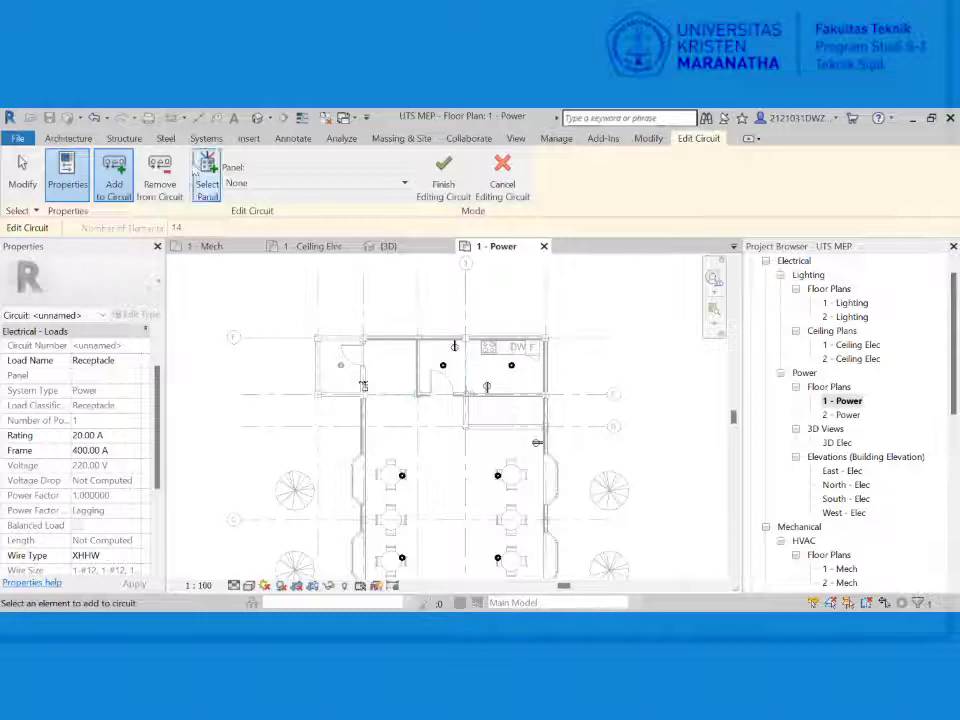
pyautogui.click(163, 188)
pyautogui.click(363, 384)
# - Add the light in the room west of grid 1 to the circuit, assign the 100A 220V single-phase two-wire panel, and finish editing
pyautogui.click(116, 196)
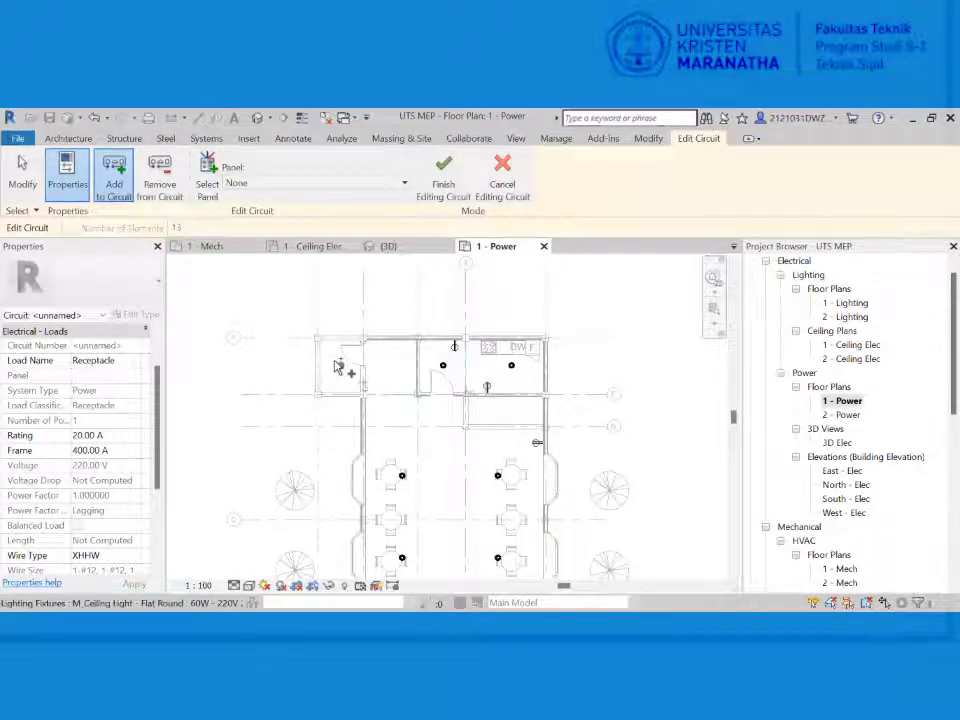
pyautogui.click(342, 369)
pyautogui.scroll(-4, 380, 425)
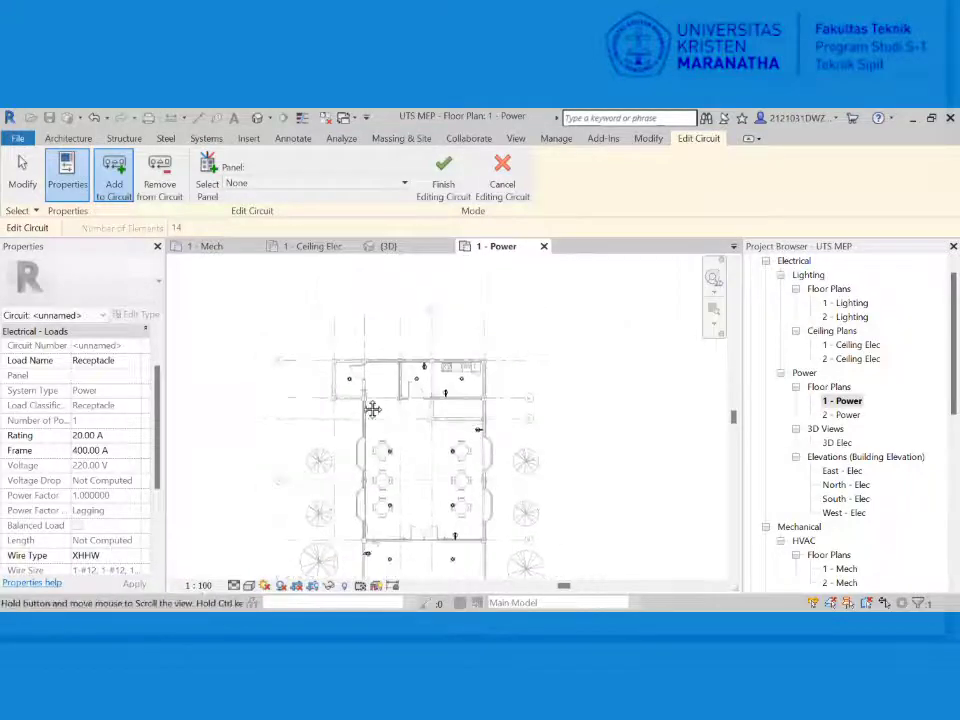
pyautogui.click(285, 185)
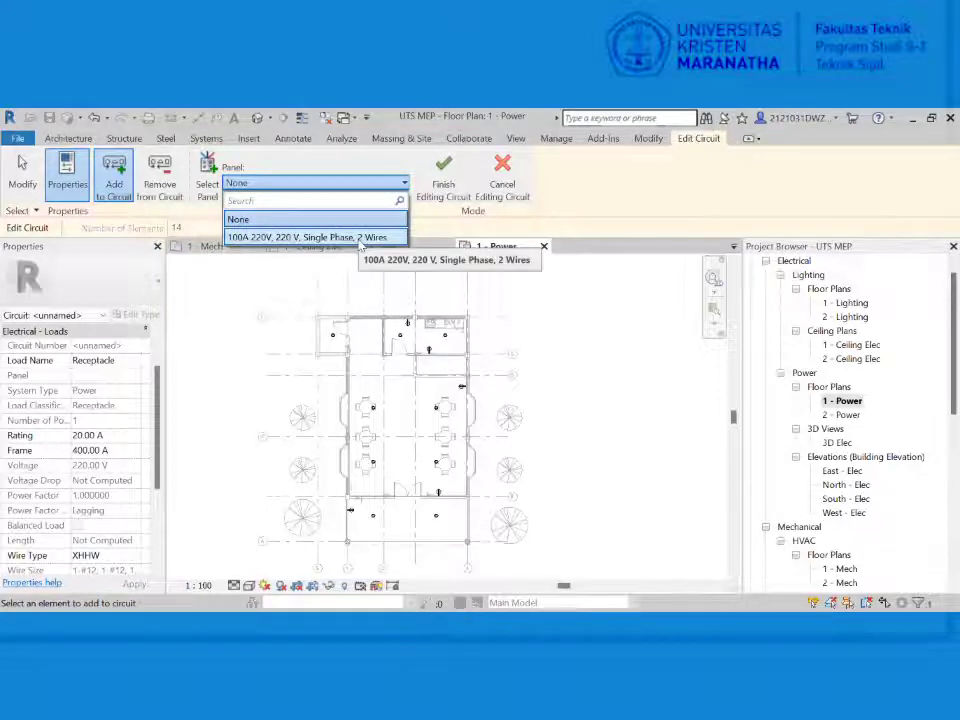
pyautogui.click(360, 238)
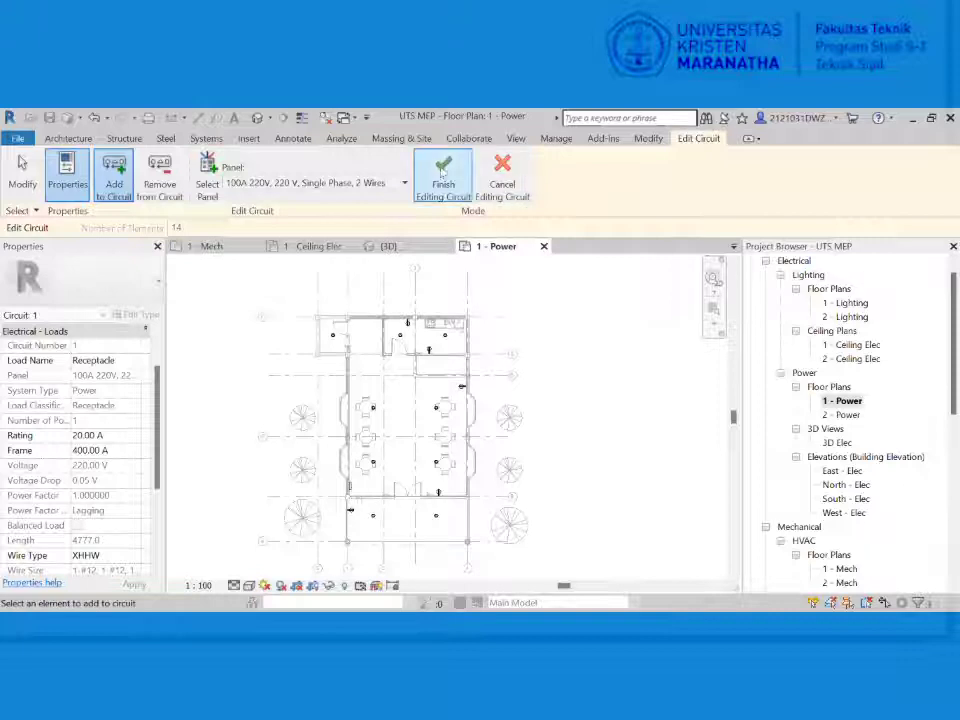
pyautogui.click(443, 180)
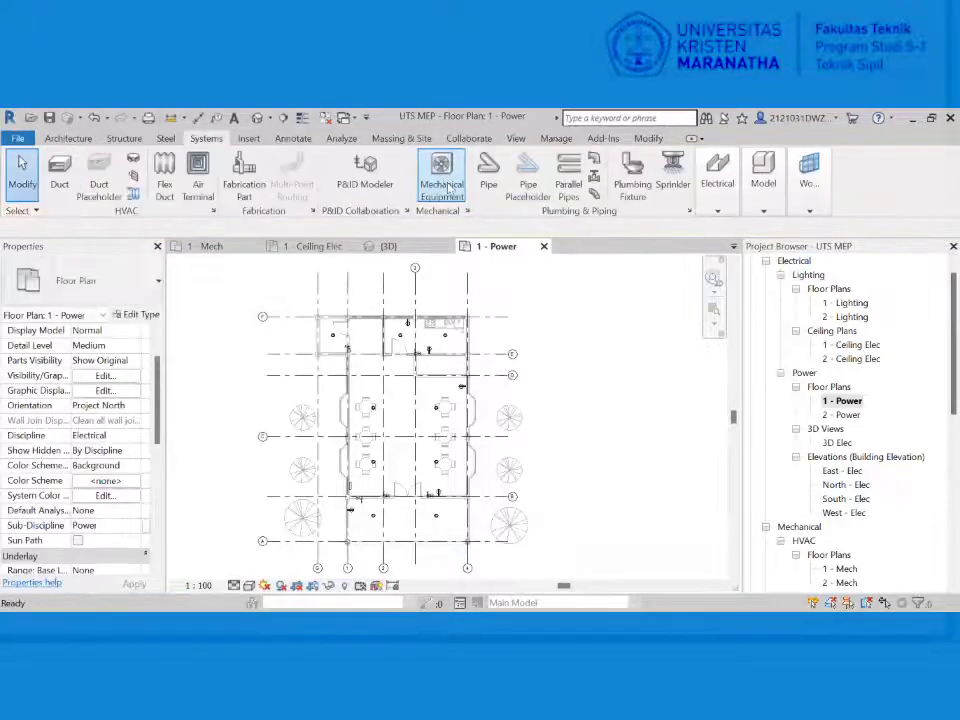
pyautogui.moveTo(492, 438); pyautogui.dragTo(502, 402, button='middle')
pyautogui.scroll(-1, 502, 402)
pyautogui.scroll(1, 450, 468)
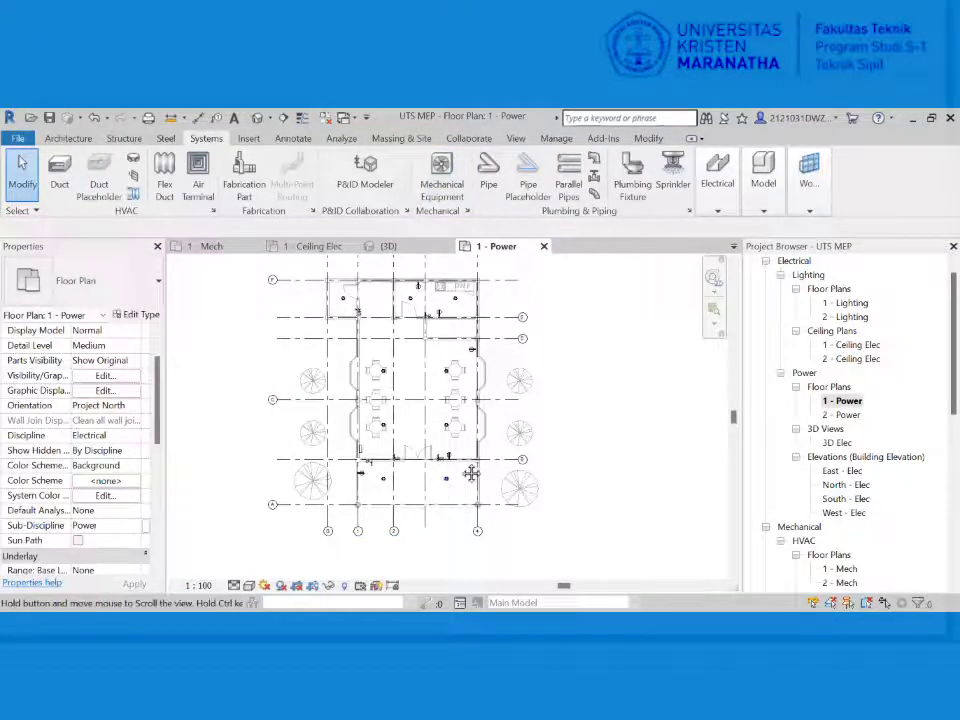
pyautogui.moveTo(471, 474); pyautogui.dragTo(520, 438, button='middle')
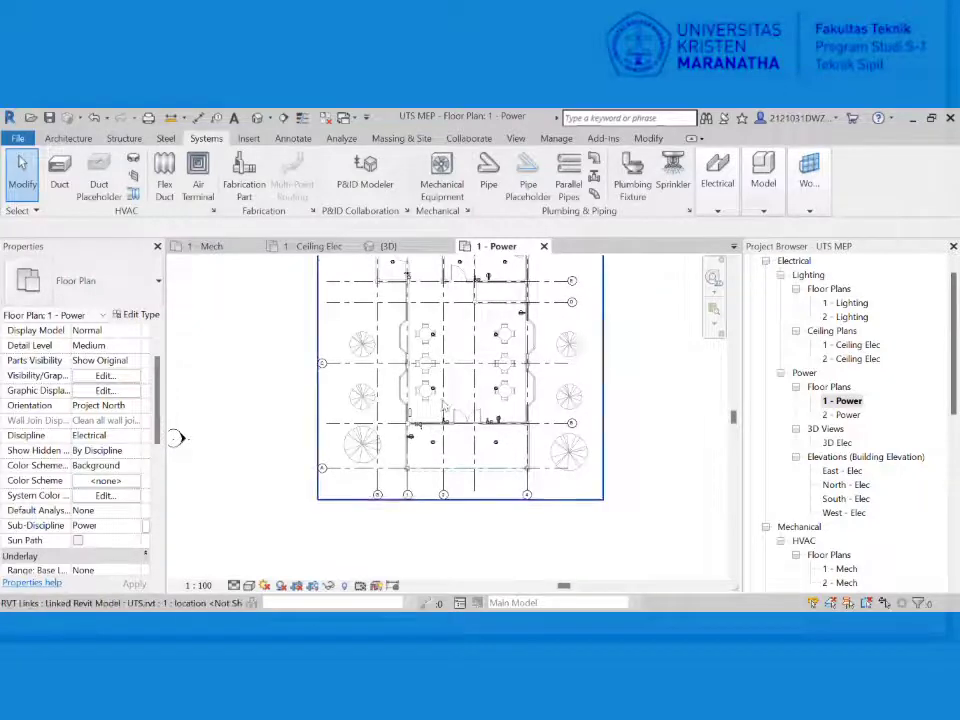
pyautogui.scroll(-2, 445, 402)
pyautogui.moveTo(448, 409); pyautogui.dragTo(463, 433, button='middle')
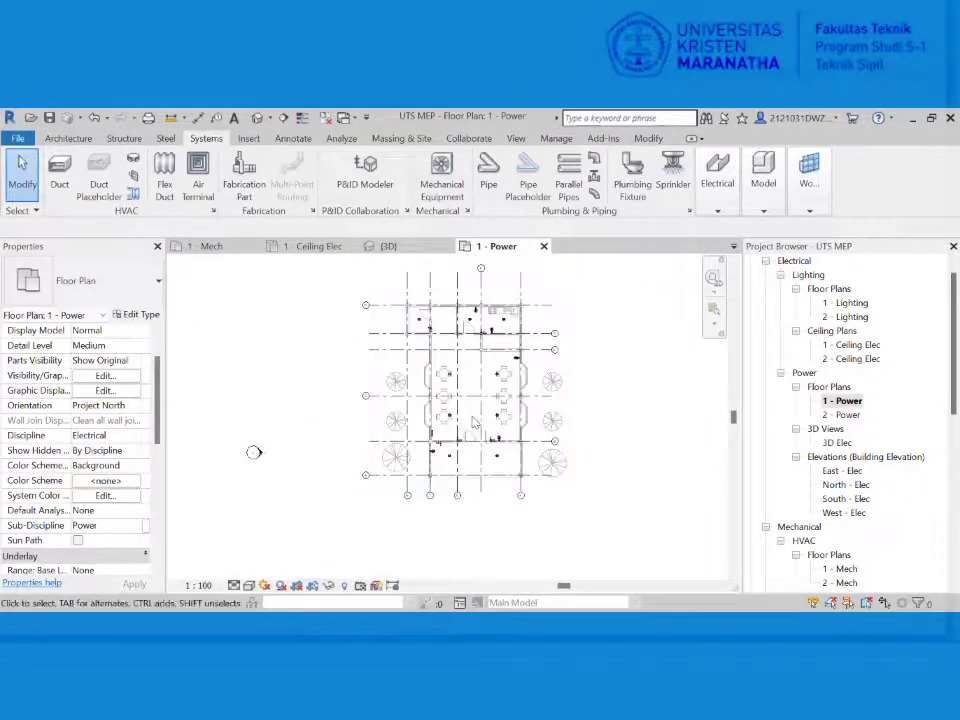
pyautogui.scroll(2, 475, 422)
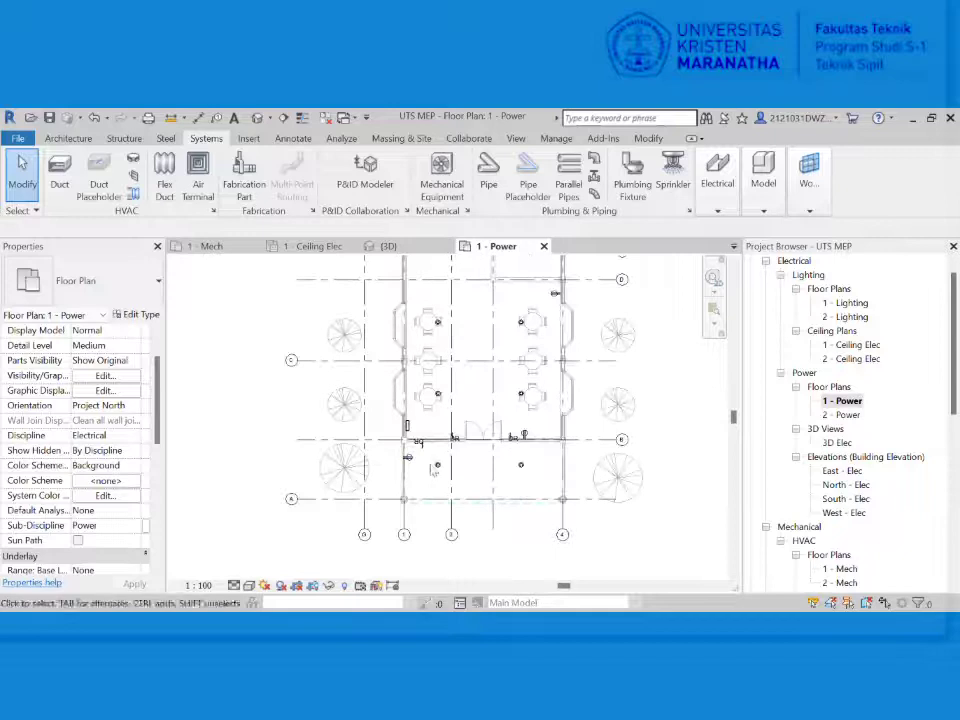
pyautogui.scroll(-1, 415, 420)
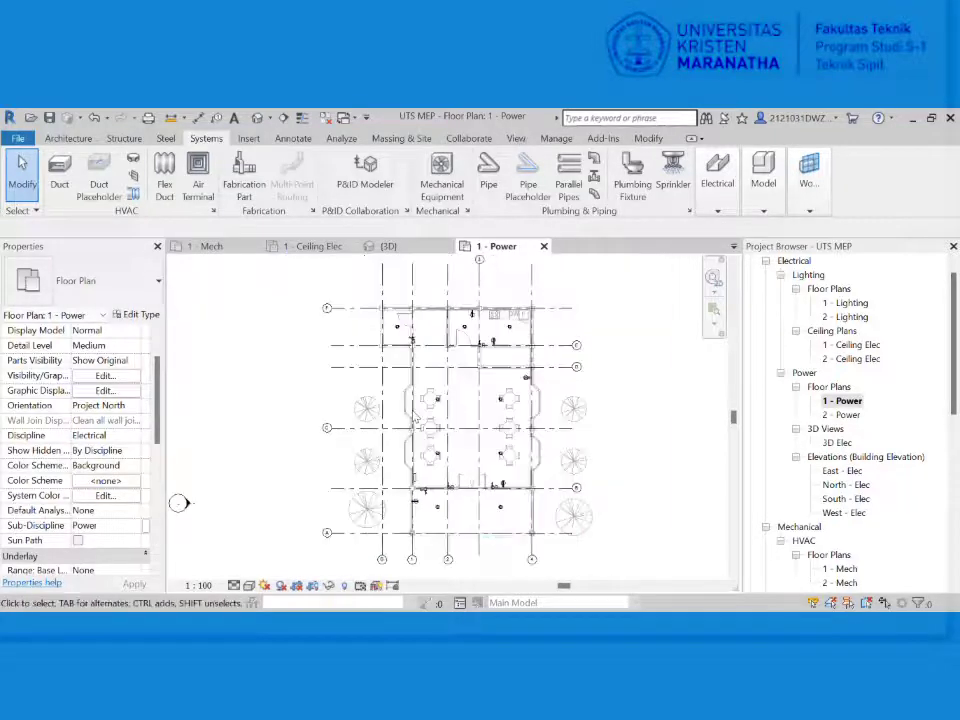
# - Select the electrical circuit at the receptacle below grid B and convert it to permanent chamfered wiring
pyautogui.scroll(2, 448, 394)
pyautogui.scroll(-2, 399, 527)
pyautogui.scroll(2, 428, 508)
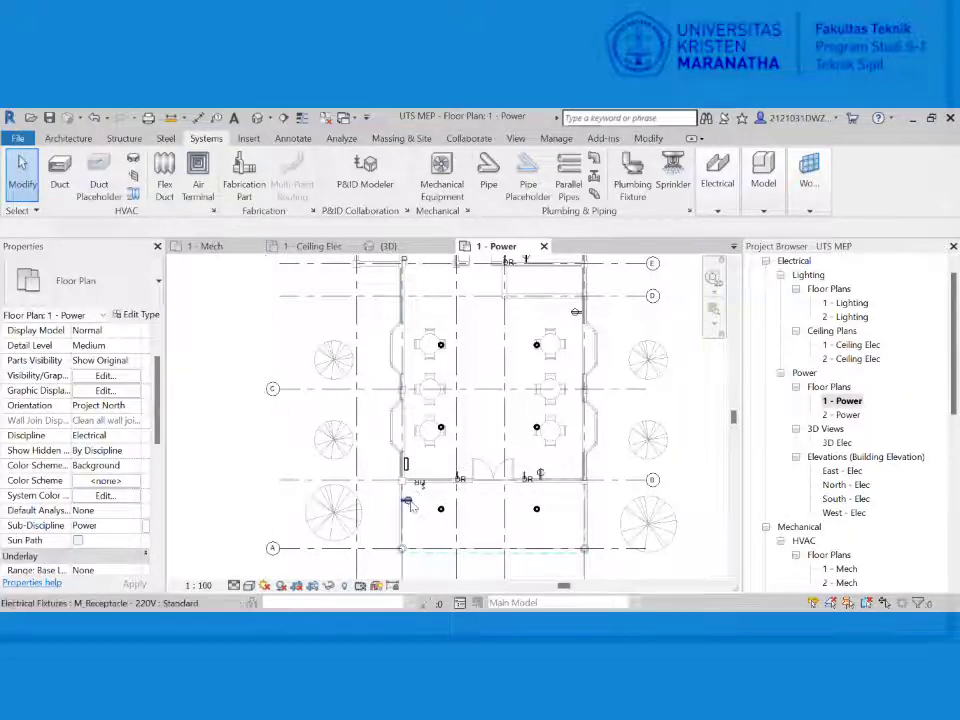
pyautogui.press('Tab')
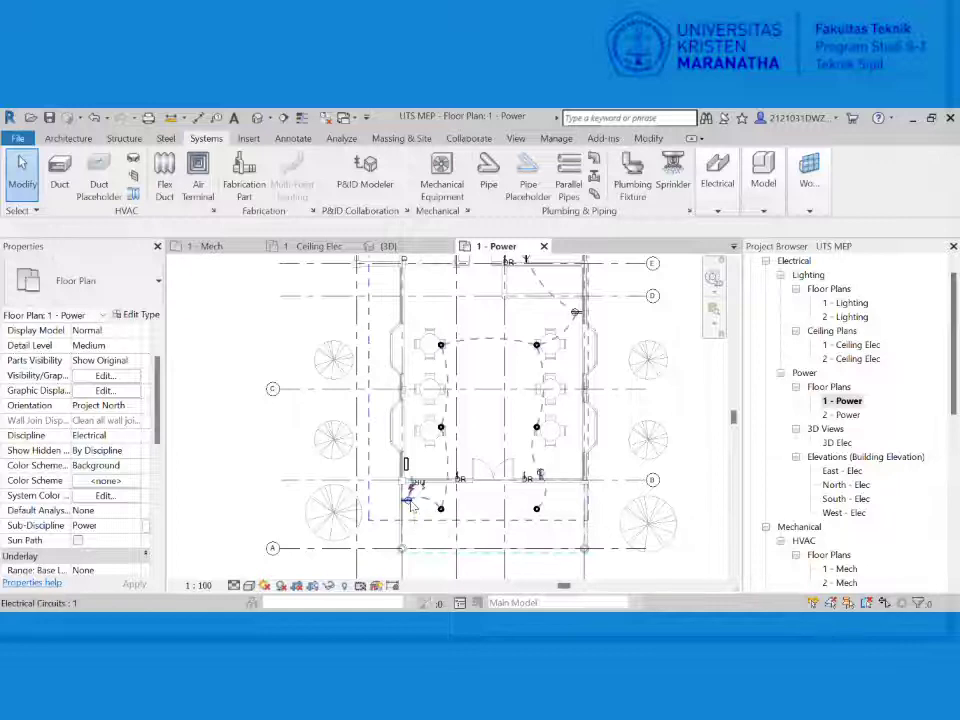
pyautogui.click(410, 505)
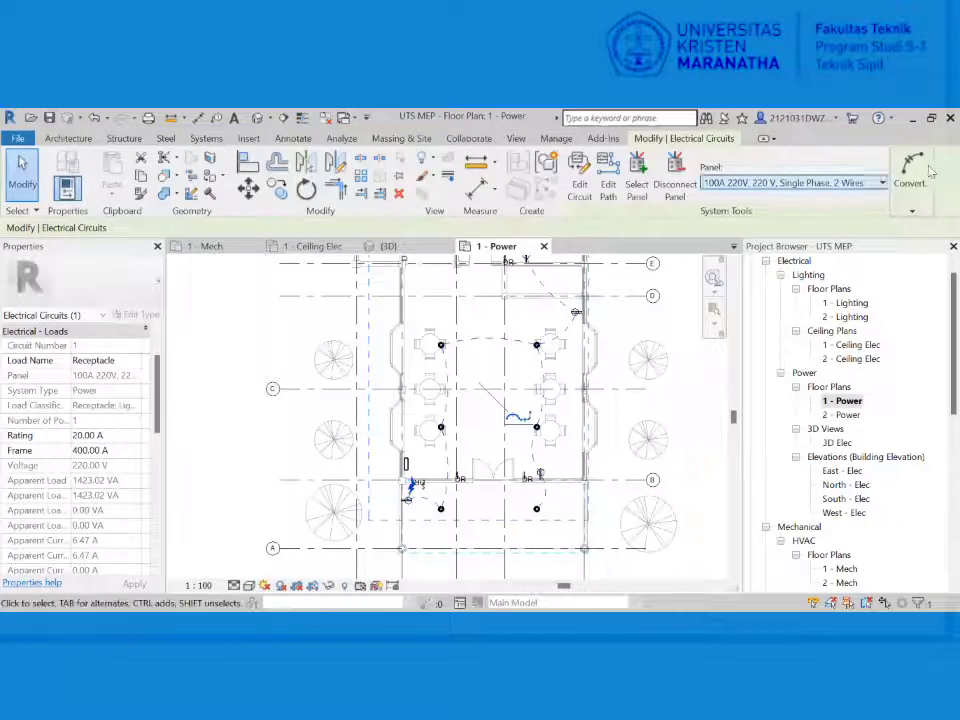
pyautogui.click(913, 211)
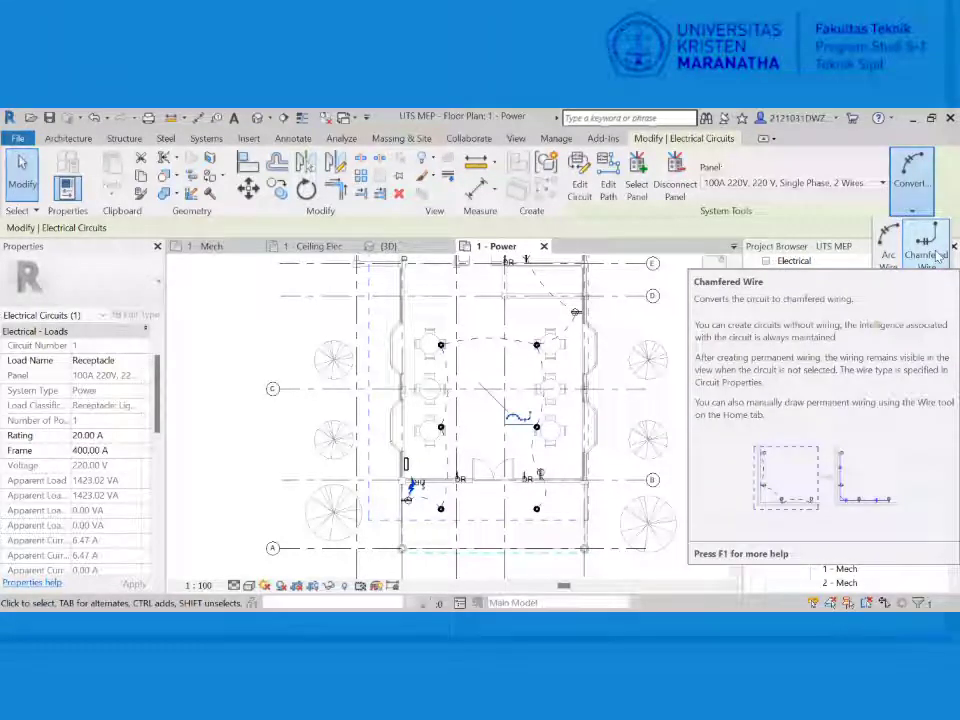
pyautogui.click(933, 255)
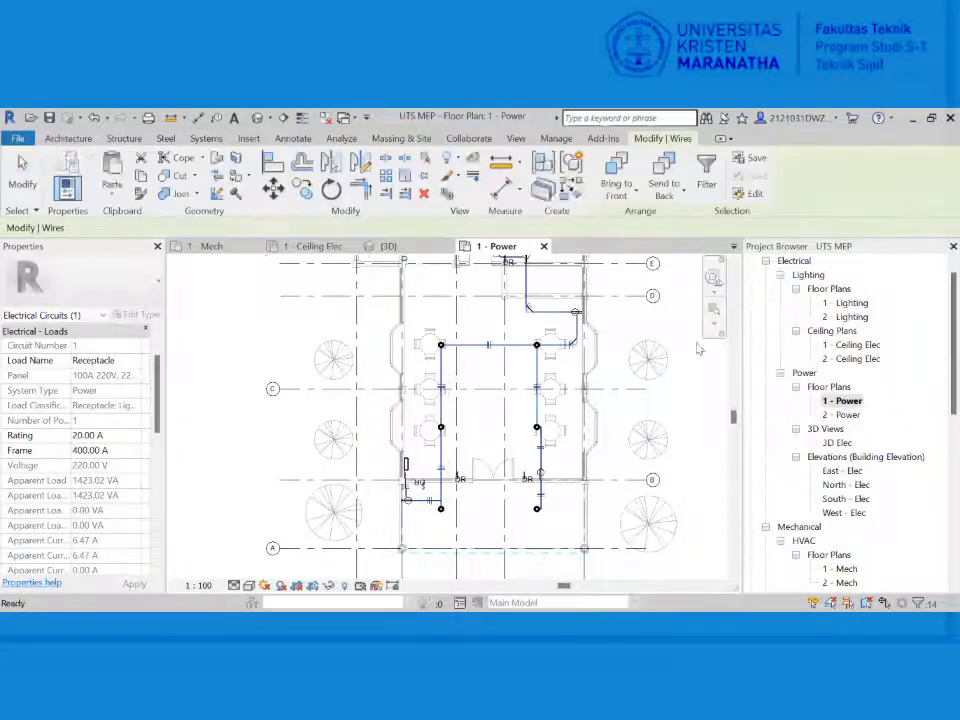
pyautogui.scroll(-2, 594, 388)
pyautogui.moveTo(600, 390); pyautogui.dragTo(469, 450, button='middle')
pyautogui.scroll(-1, 481, 440)
pyautogui.click(573, 414)
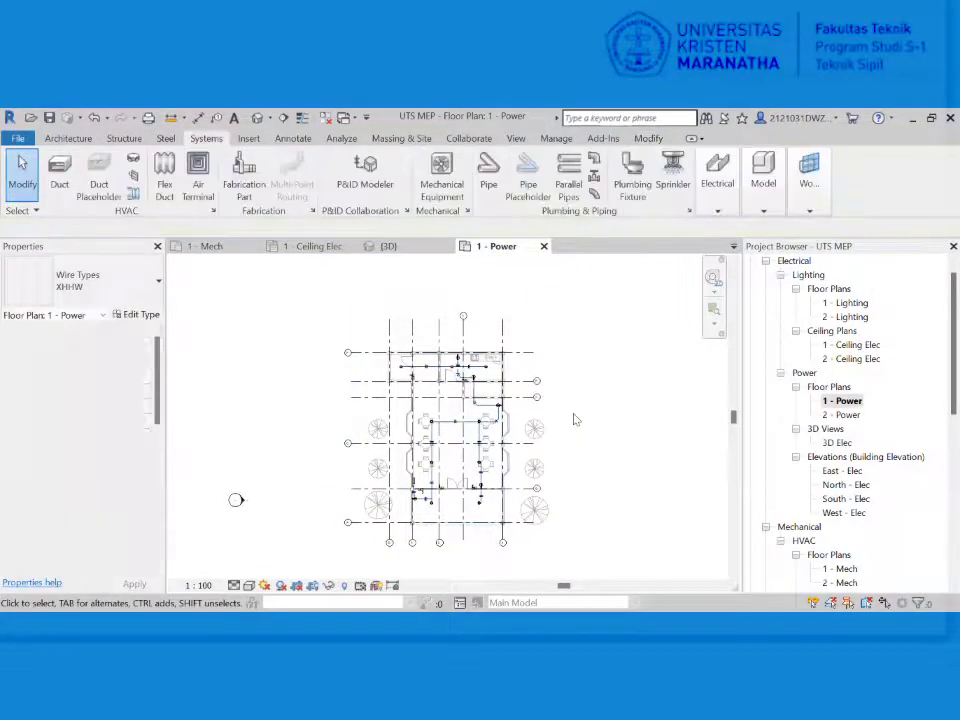
# - Inspect the finished wiring on the 1 - Power floor plan, from the rooms above grid D to the entrance near grid B
pyautogui.scroll(2, 561, 418)
pyautogui.moveTo(569, 425); pyautogui.dragTo(604, 396, button='middle')
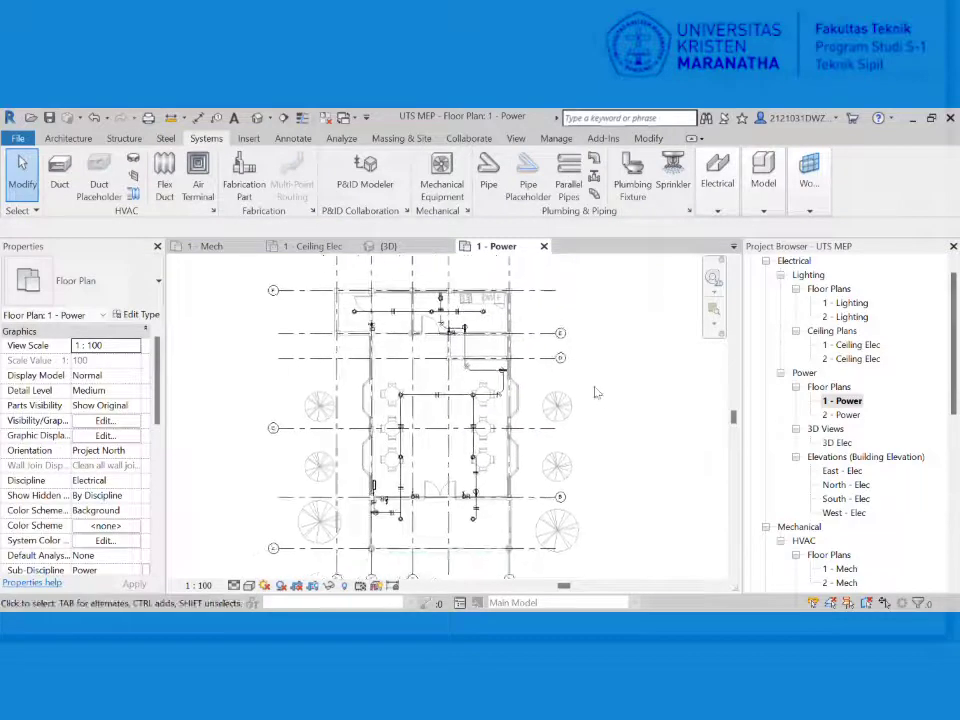
pyautogui.scroll(-2, 594, 387)
pyautogui.scroll(2, 480, 395)
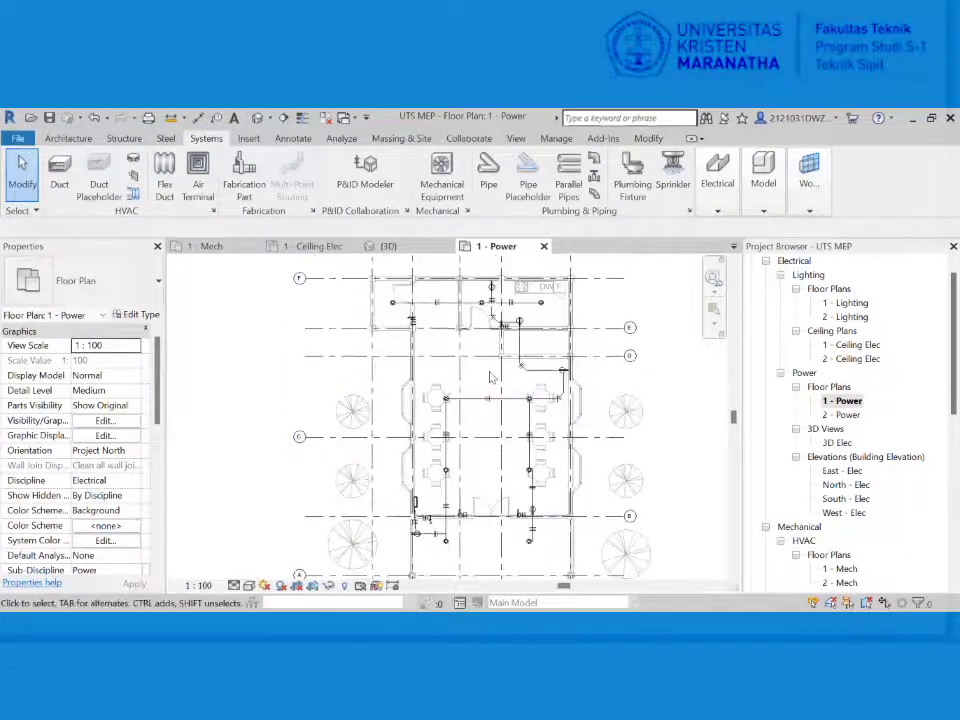
pyautogui.scroll(-2, 491, 393)
pyautogui.scroll(3, 492, 455)
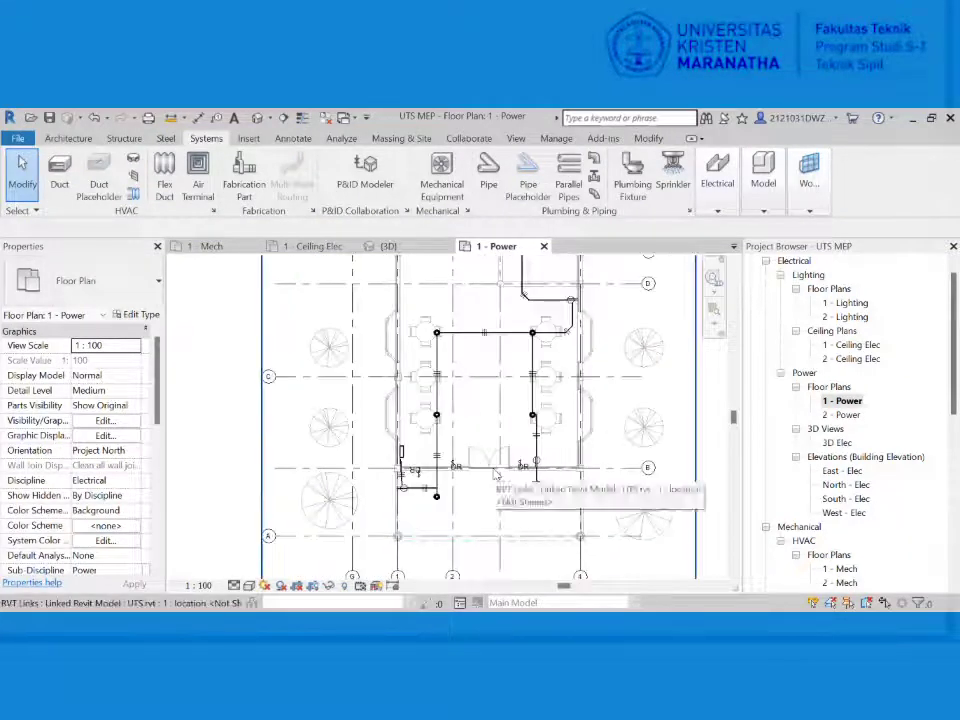
pyautogui.moveTo(506, 432); pyautogui.dragTo(508, 461, button='middle')
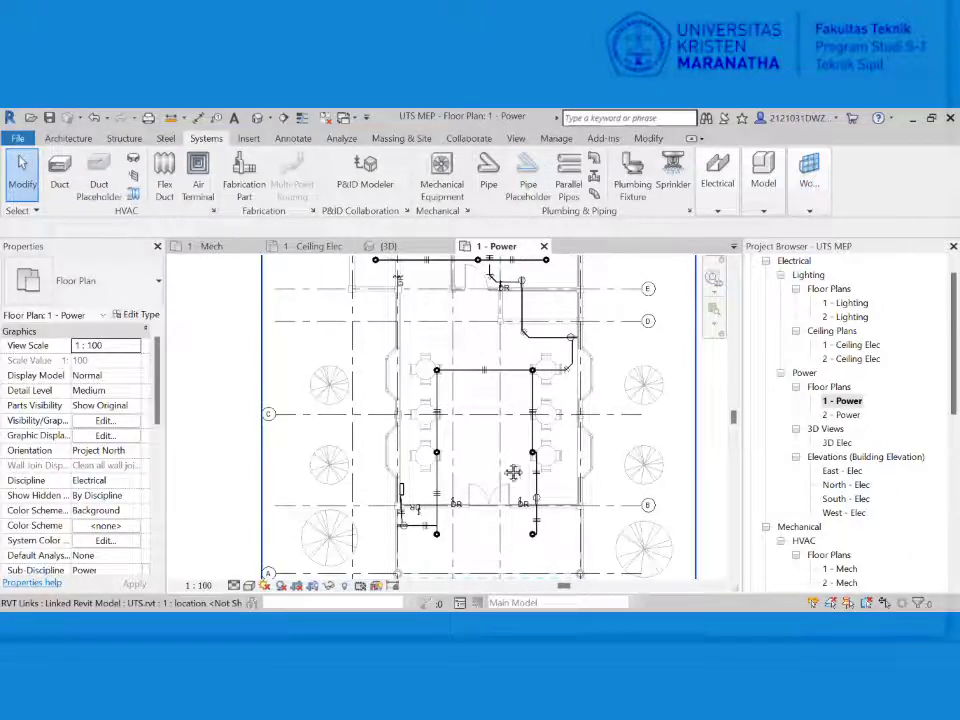
pyautogui.scroll(-3, 481, 379)
pyautogui.scroll(1, 515, 396)
pyautogui.moveTo(527, 405); pyautogui.dragTo(549, 435, button='middle')
pyautogui.scroll(1, 521, 407)
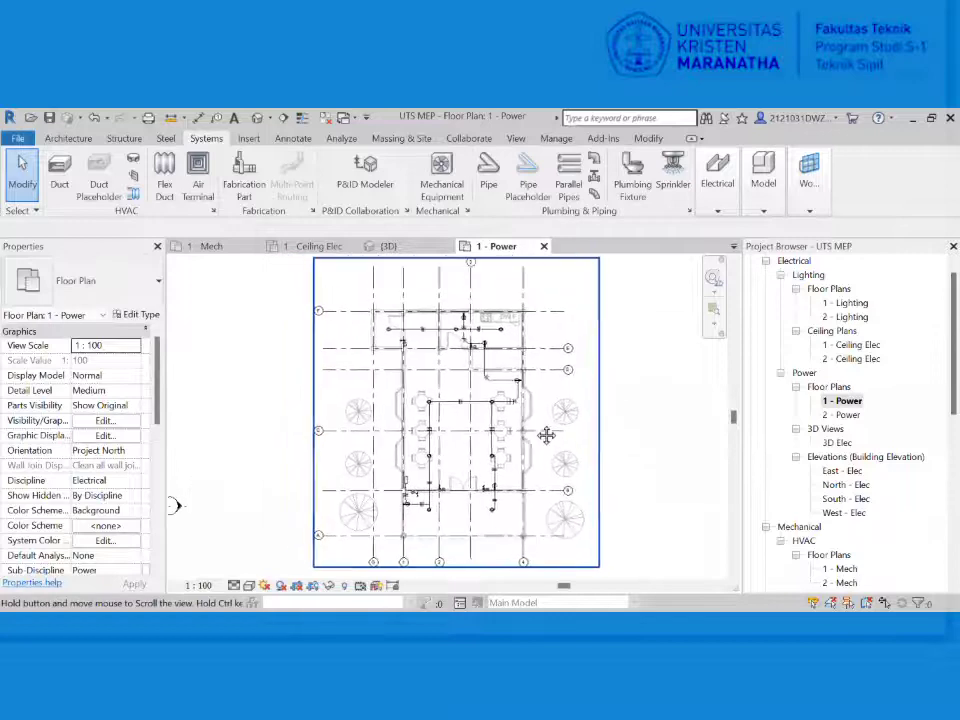
pyautogui.scroll(-2, 440, 410)
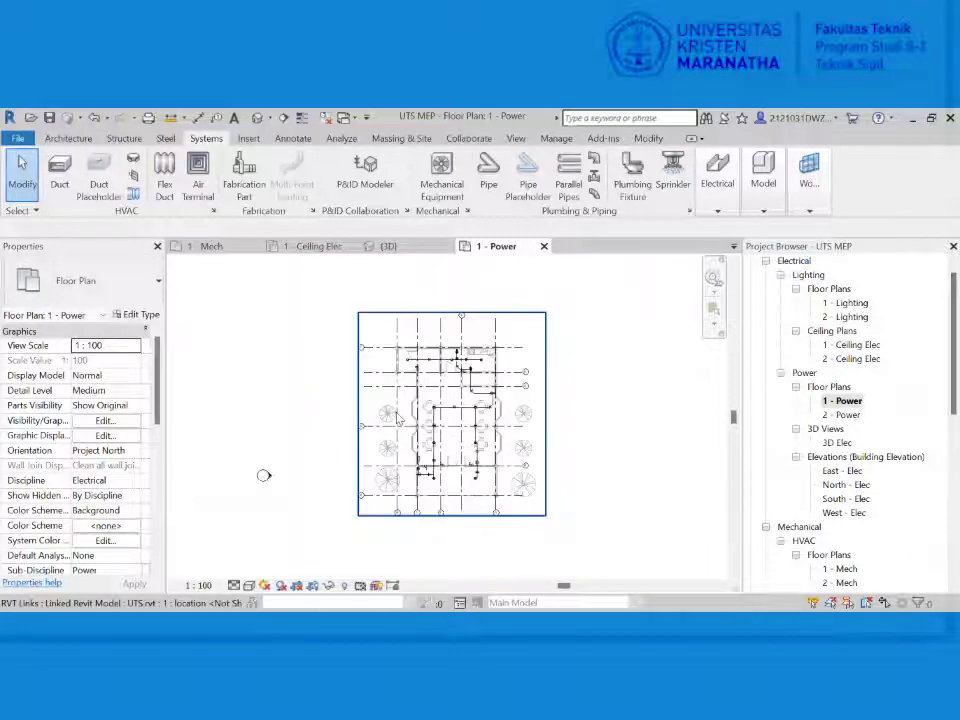
pyautogui.scroll(1, 212, 499)
pyautogui.moveTo(212, 499); pyautogui.dragTo(221, 508, button='middle')
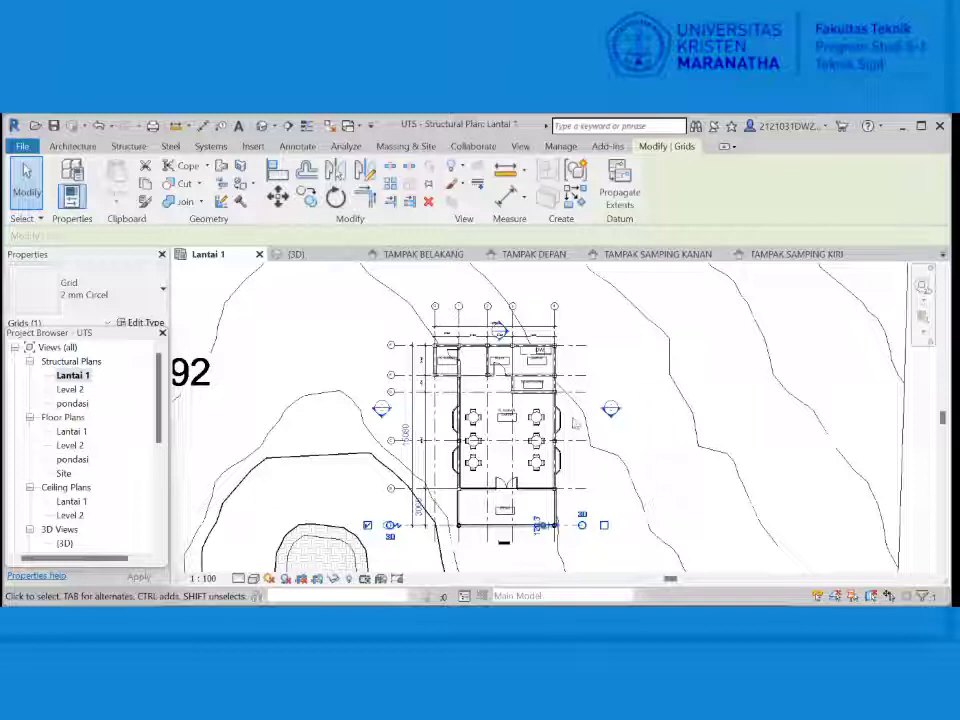
# - Switch to the UTS building project and review its Lantai 1 and Level 2 structural plans
pyautogui.scroll(1, 575, 424)
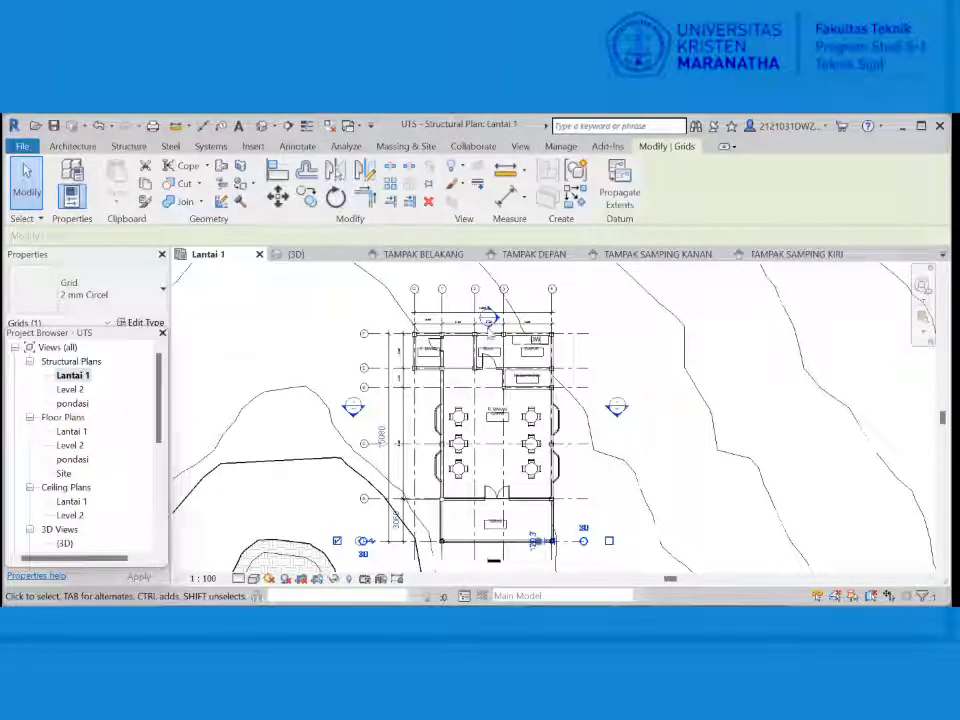
pyautogui.scroll(-1, 488, 406)
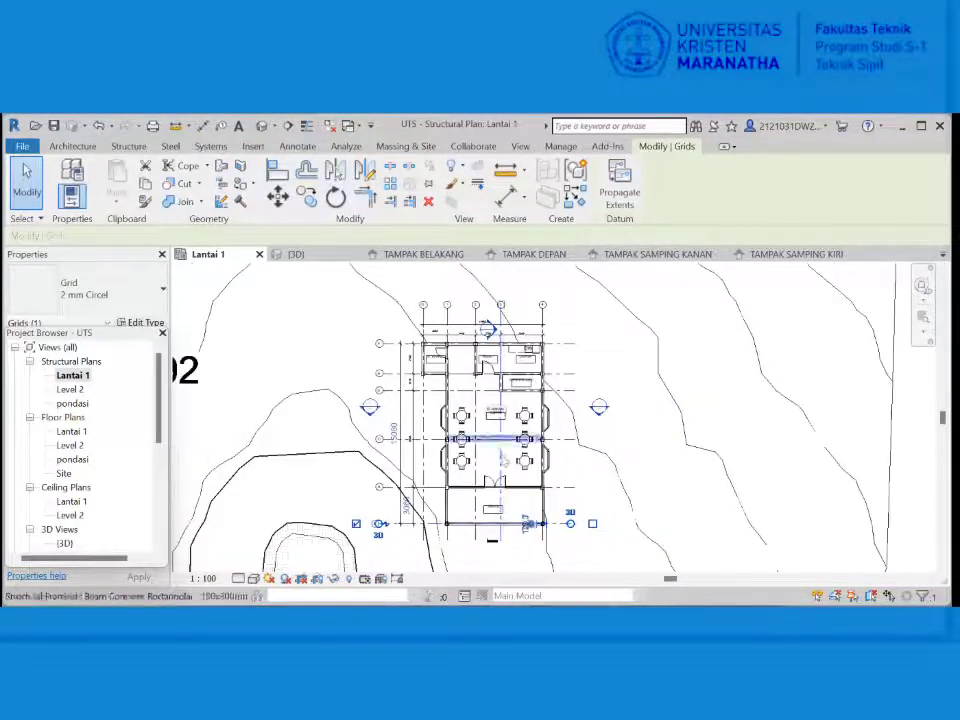
pyautogui.moveTo(507, 463); pyautogui.dragTo(544, 412, button='middle')
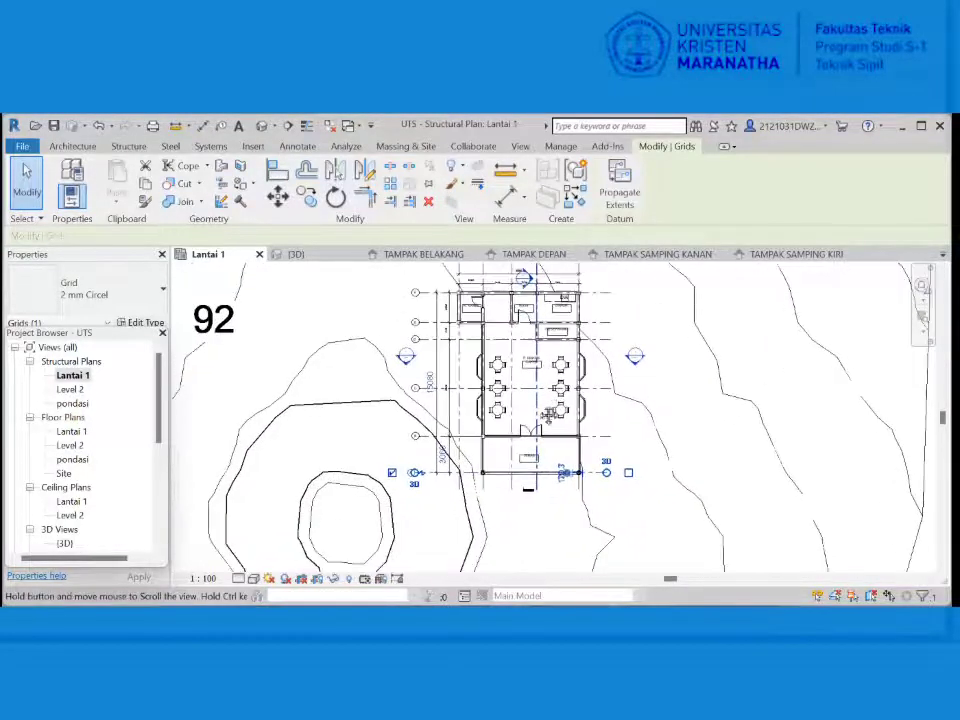
pyautogui.doubleClick(72, 389)
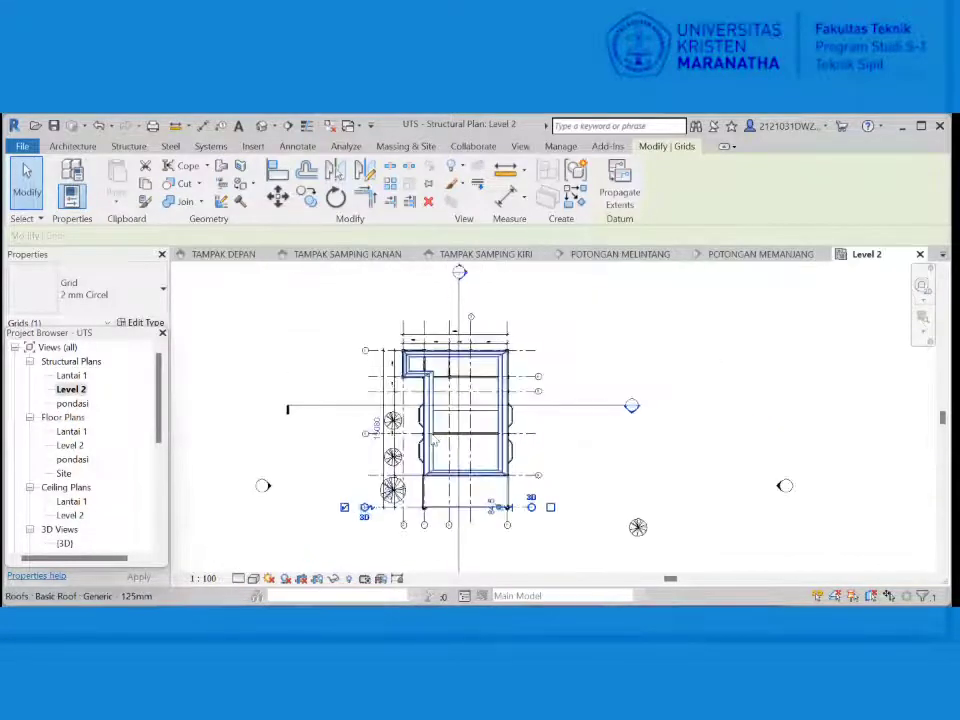
pyautogui.scroll(-2, 86, 461)
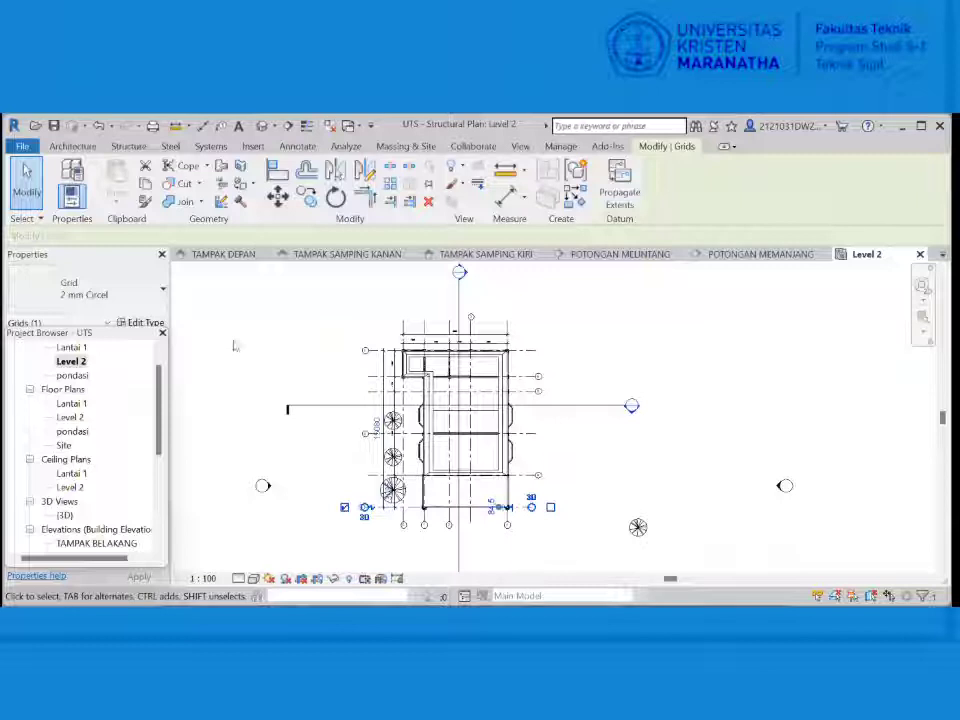
# - Review the building's TAMPAK DEPAN, TAMPAK SAMPING KANAN and TAMPAK BELAKANG elevations, returning to TAMPAK DEPAN
pyautogui.click(236, 256)
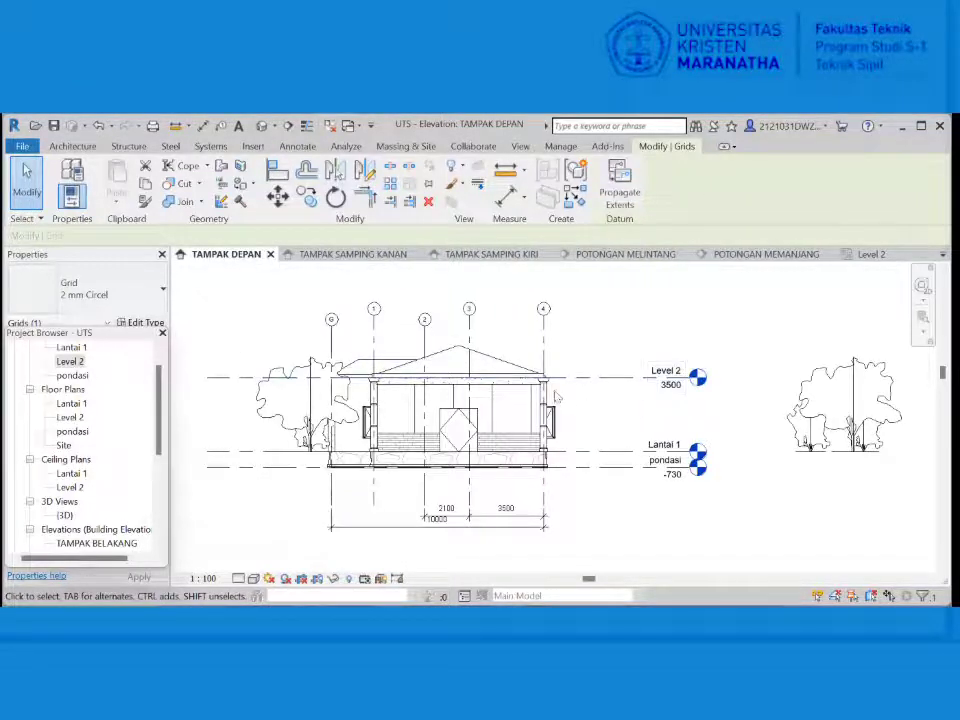
pyautogui.click(345, 255)
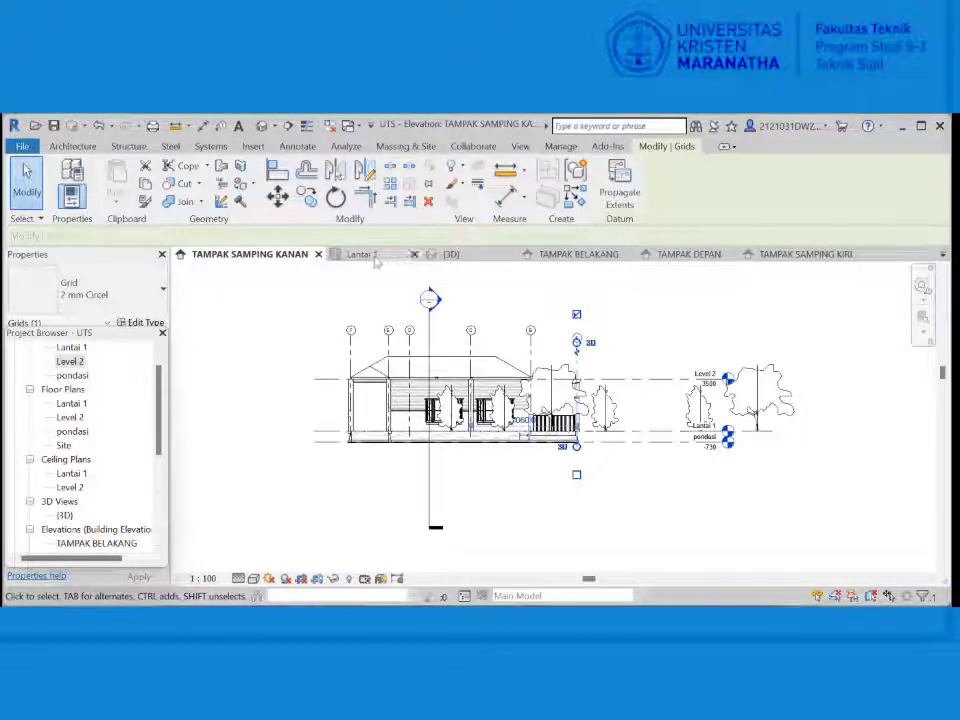
pyautogui.click(578, 254)
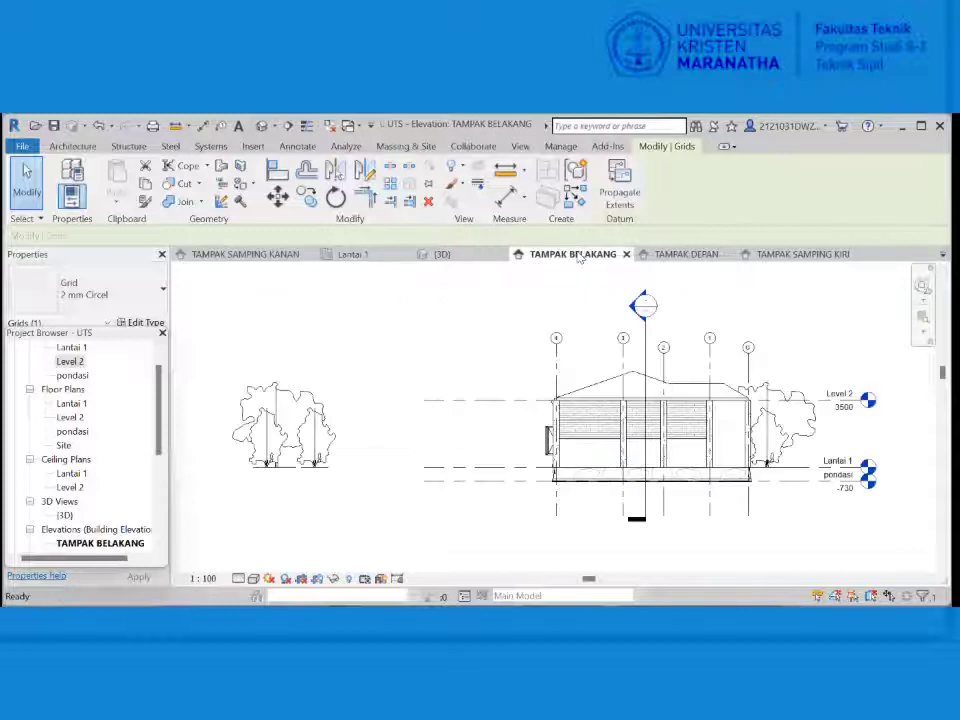
pyautogui.click(703, 255)
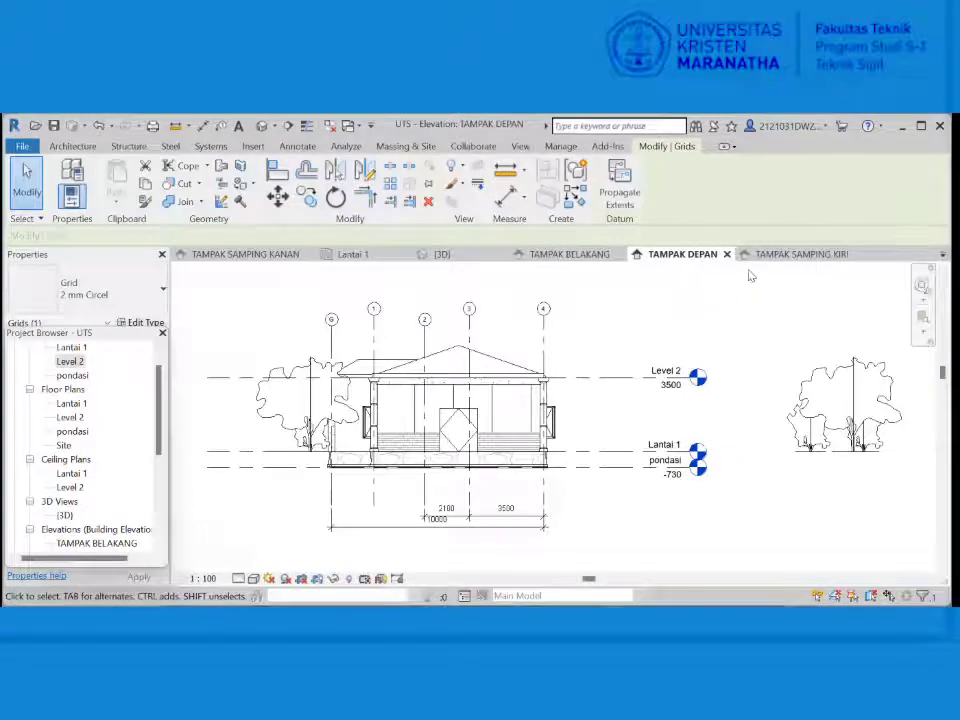
# - Examine the building's POTONGAN MELINTANG and POTONGAN MEMANJANG sections
pyautogui.scroll(-3, 85, 478)
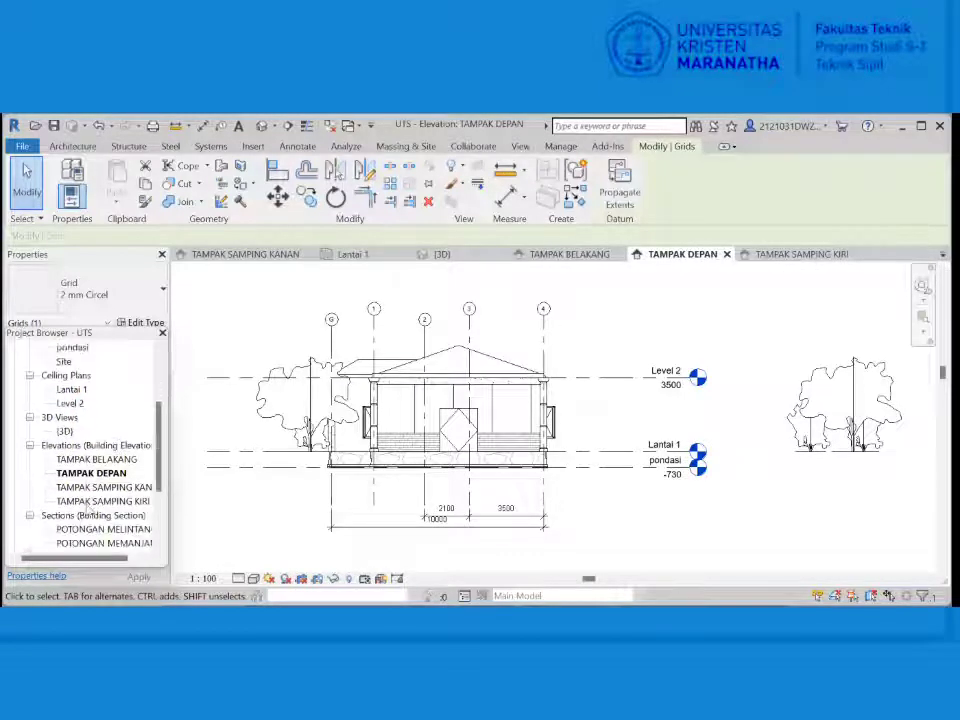
pyautogui.doubleClick(103, 473)
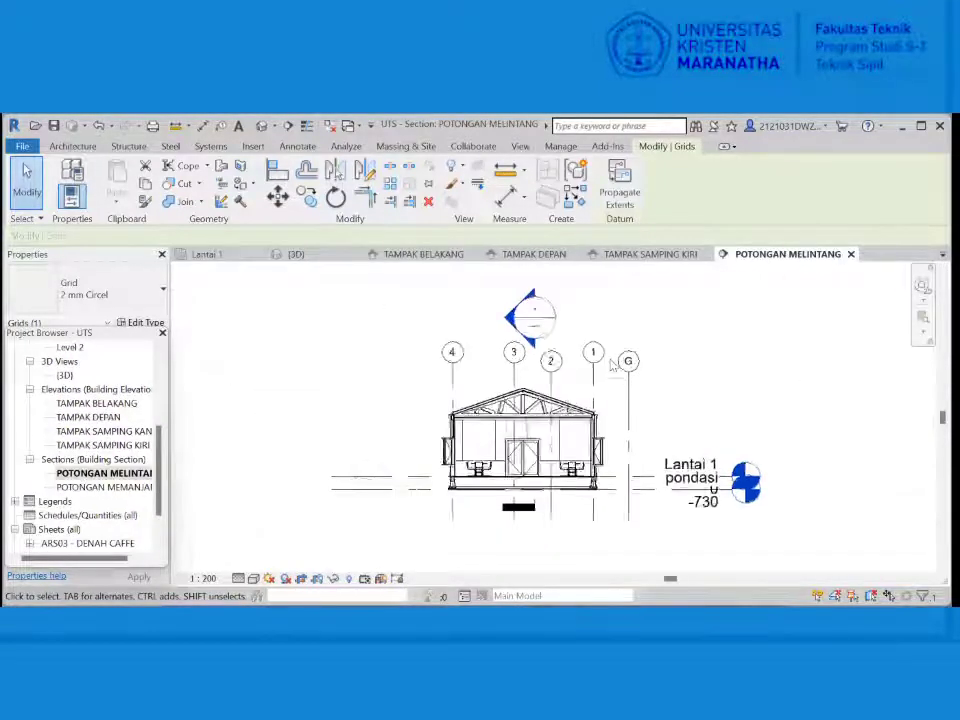
pyautogui.moveTo(619, 415); pyautogui.dragTo(556, 407, button='middle')
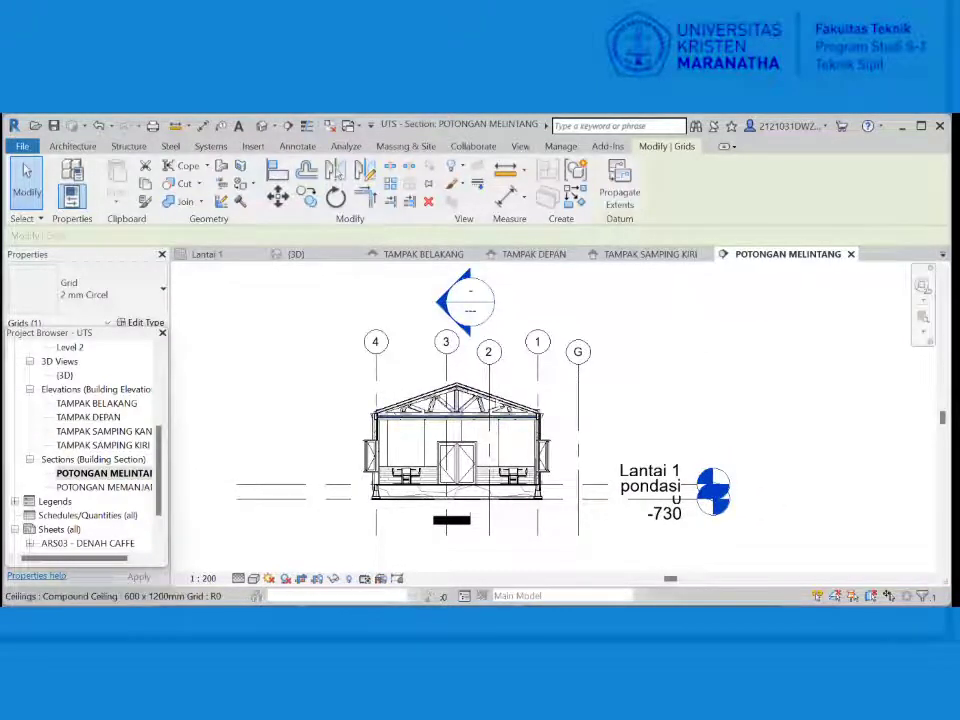
pyautogui.doubleClick(85, 488)
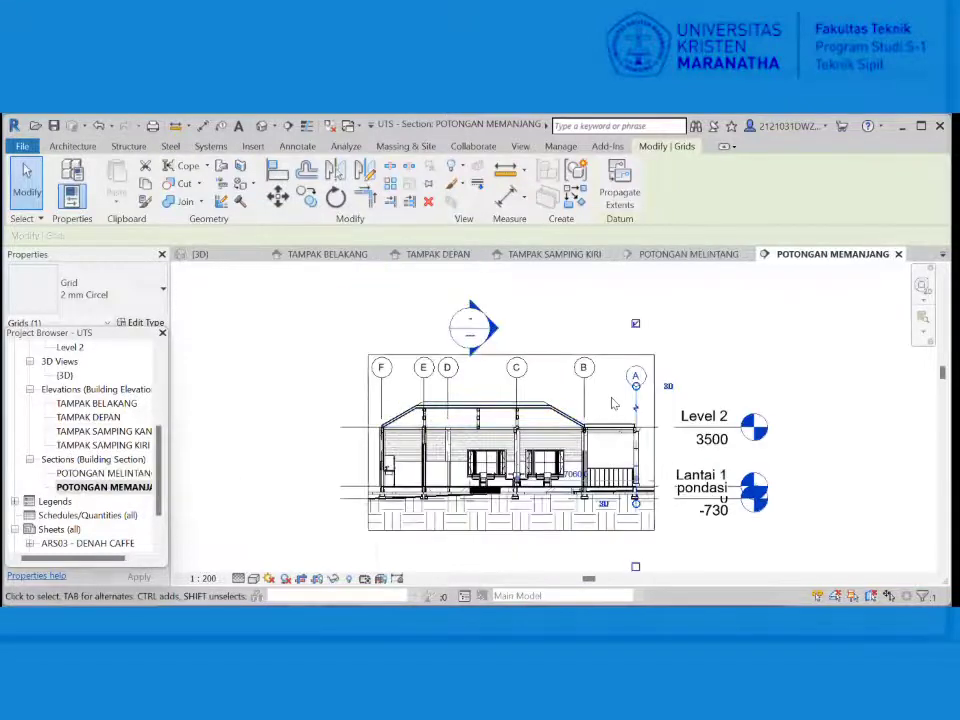
pyautogui.scroll(1, 561, 418)
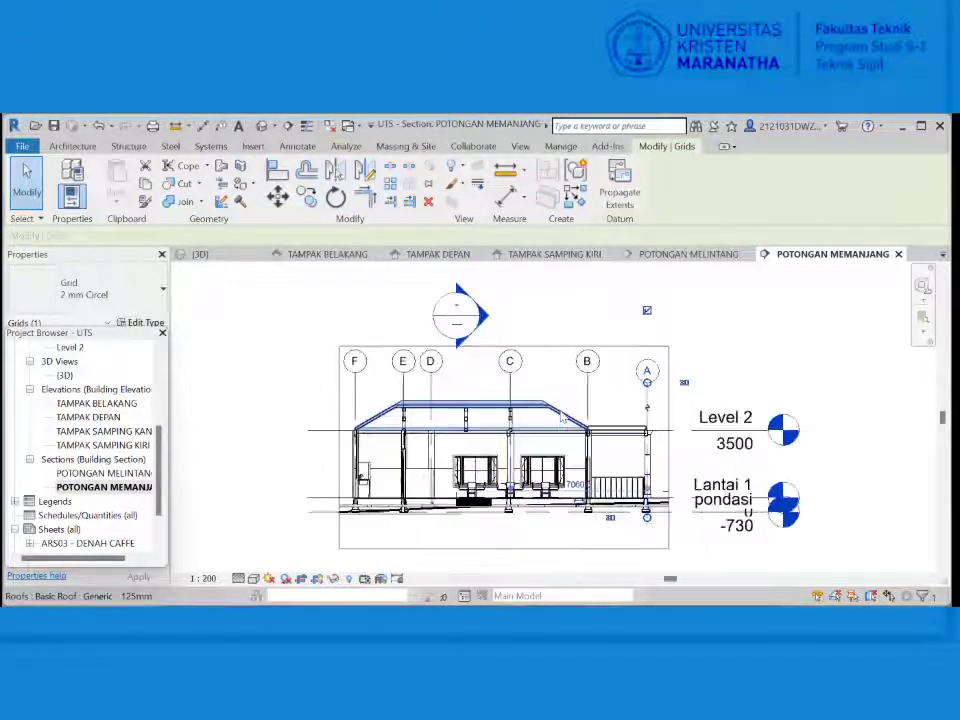
pyautogui.scroll(1, 561, 418)
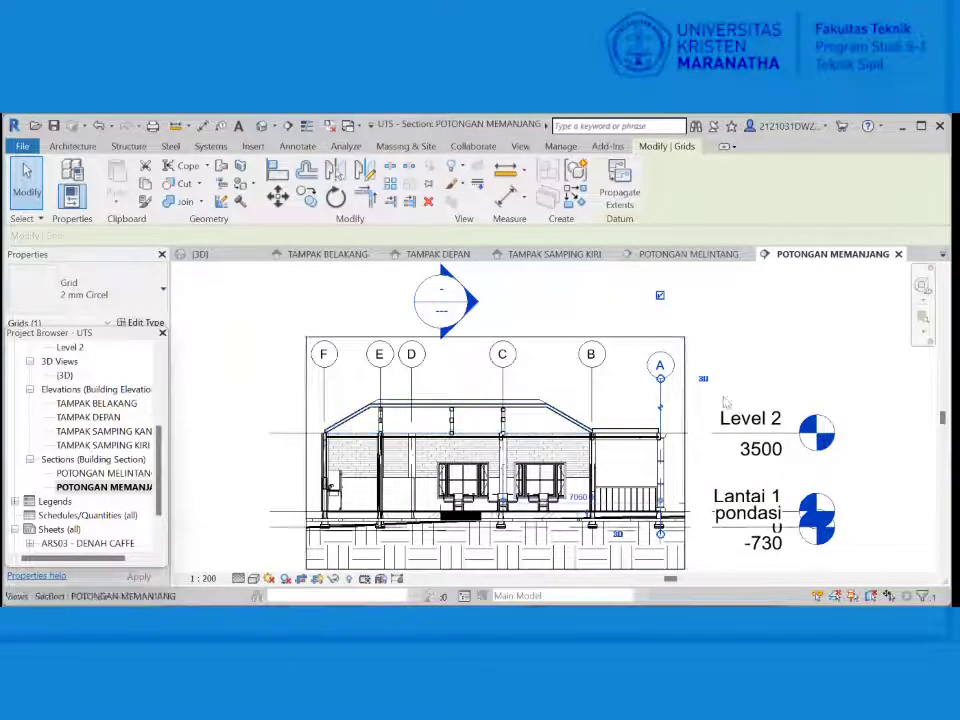
pyautogui.scroll(-1, 633, 313)
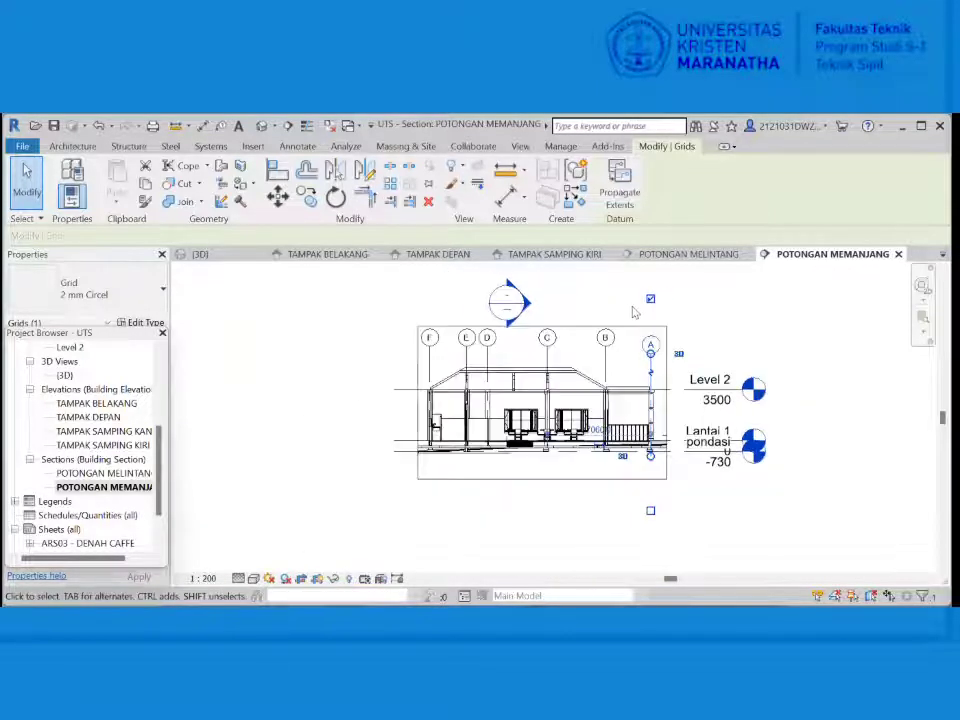
# - Open the {3D} view and examine the building's roof, front terrace and side windows from several angles
pyautogui.click(228, 256)
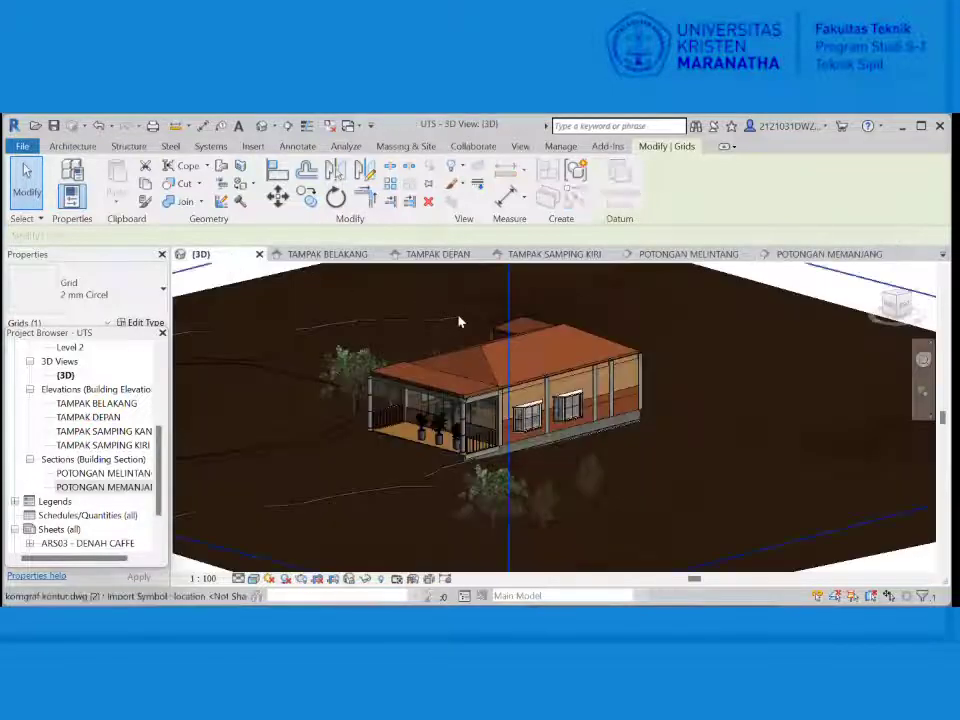
pyautogui.scroll(3, 458, 321)
pyautogui.keyDown('shift'); pyautogui.moveTo(458, 321); pyautogui.dragTo(360, 437, button='middle'); pyautogui.keyUp('shift')
pyautogui.keyDown('shift'); pyautogui.moveTo(425, 402); pyautogui.dragTo(461, 399, button='middle'); pyautogui.keyUp('shift')
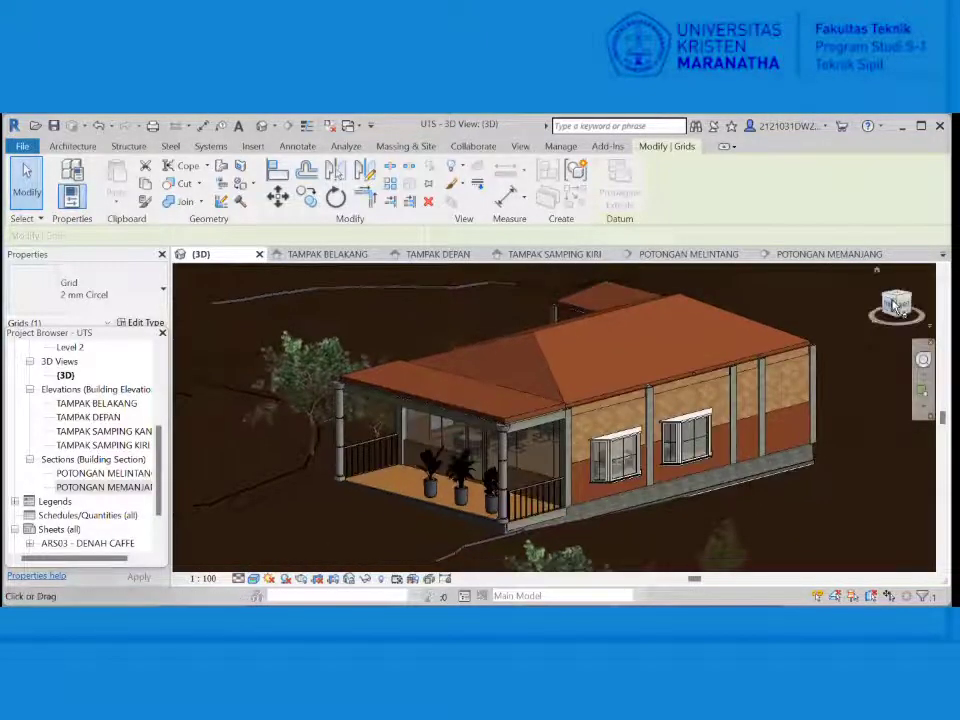
pyautogui.moveTo(893, 302)
pyautogui.mouseDown()
pyautogui.moveTo(910, 297)
pyautogui.moveTo(903, 318)
pyautogui.mouseUp()
pyautogui.moveTo(490, 354); pyautogui.dragTo(467, 342, button='middle')
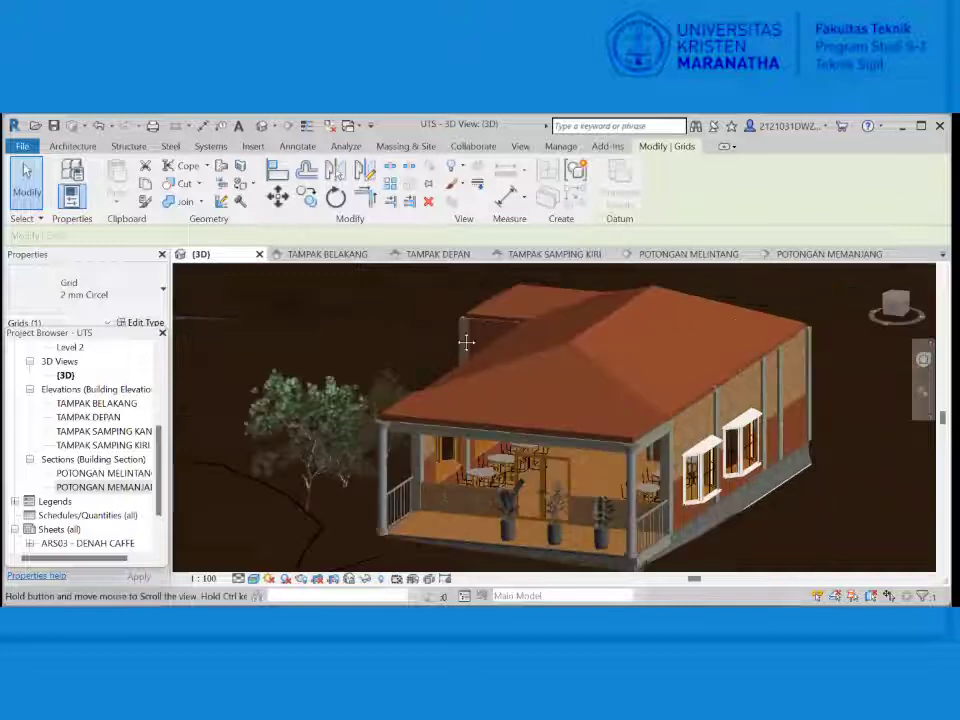
pyautogui.moveTo(895, 302); pyautogui.dragTo(889, 297)
pyautogui.scroll(3, 575, 370)
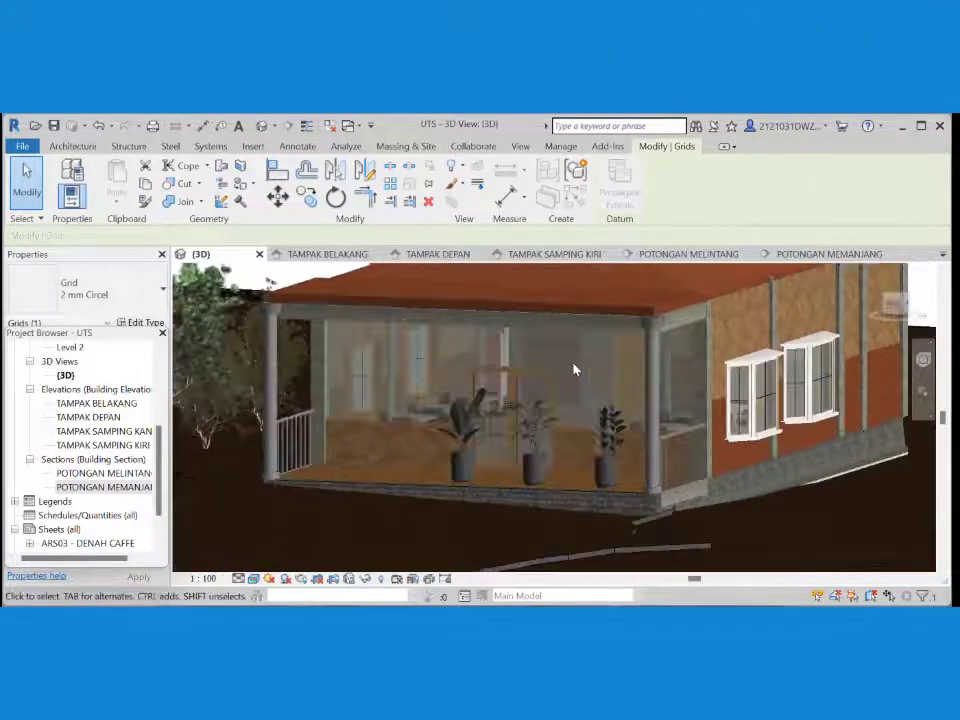
pyautogui.scroll(-3, 638, 367)
pyautogui.moveTo(638, 367); pyautogui.dragTo(639, 421, button='middle')
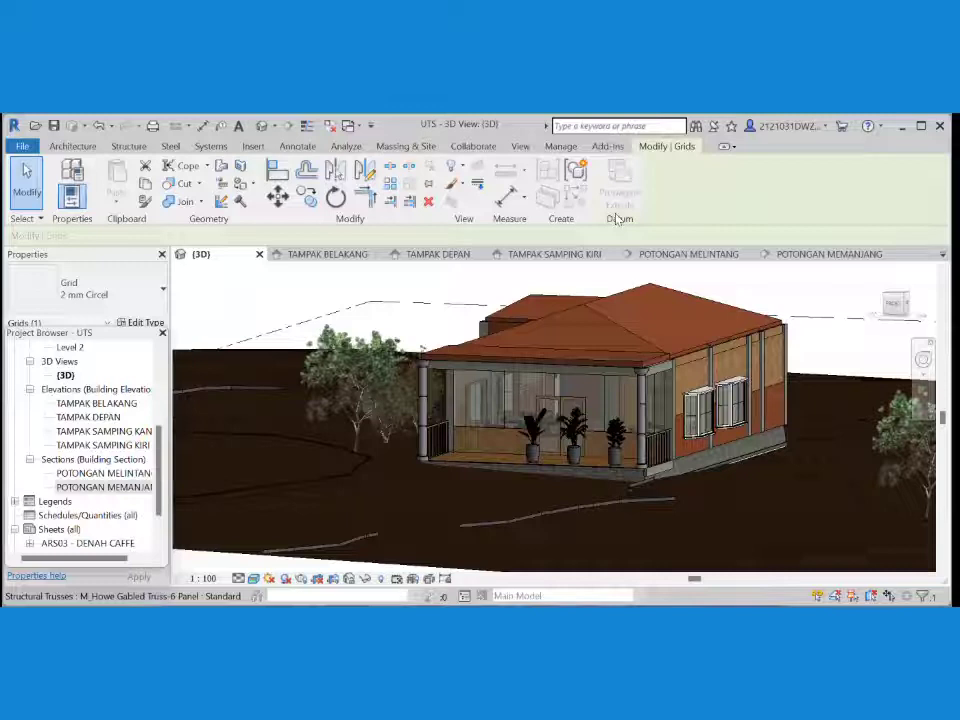